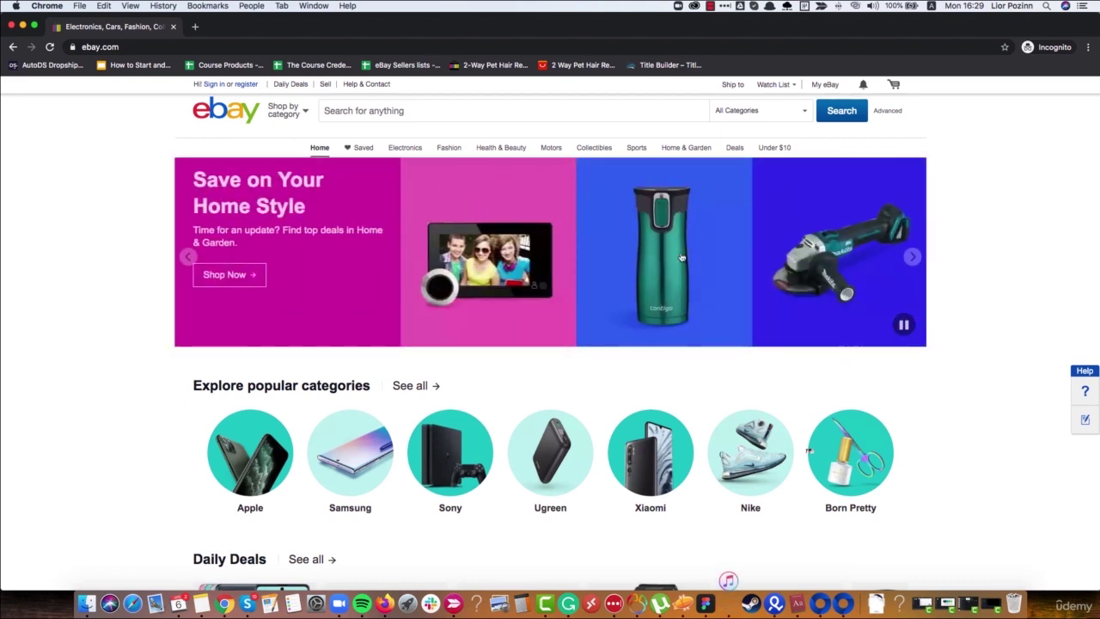
Search eBay for "pets" across all categories.
left_click(550, 110)
type("pets")
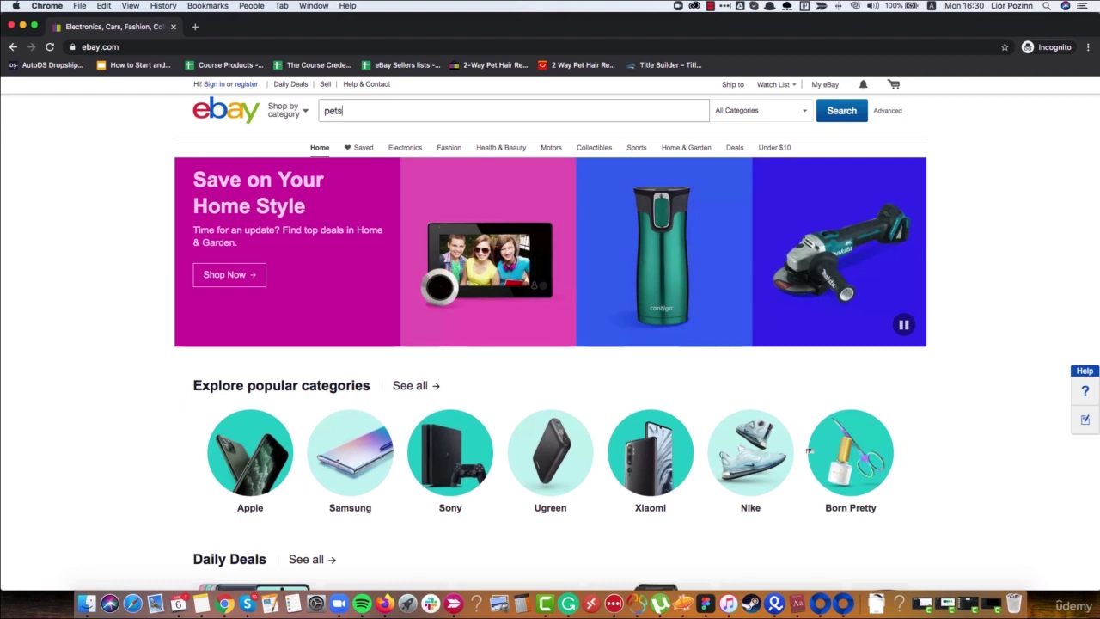
key("Return")
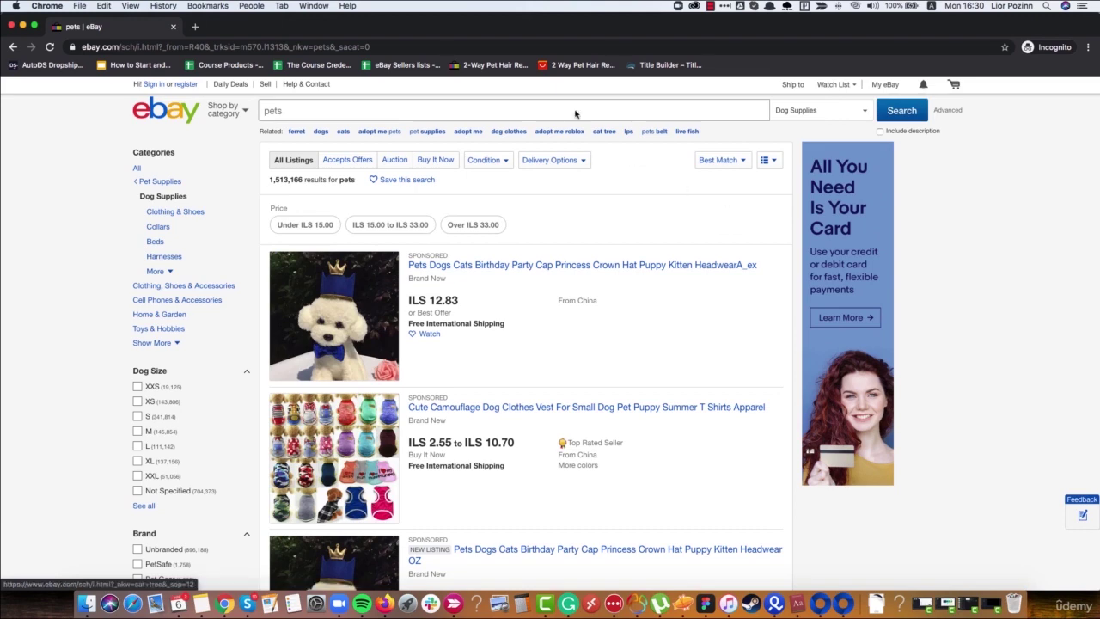
Look at the bookmarked 2-Way Pet Hair Remover Roller listing and return to the pets search results.
left_click(503, 66)
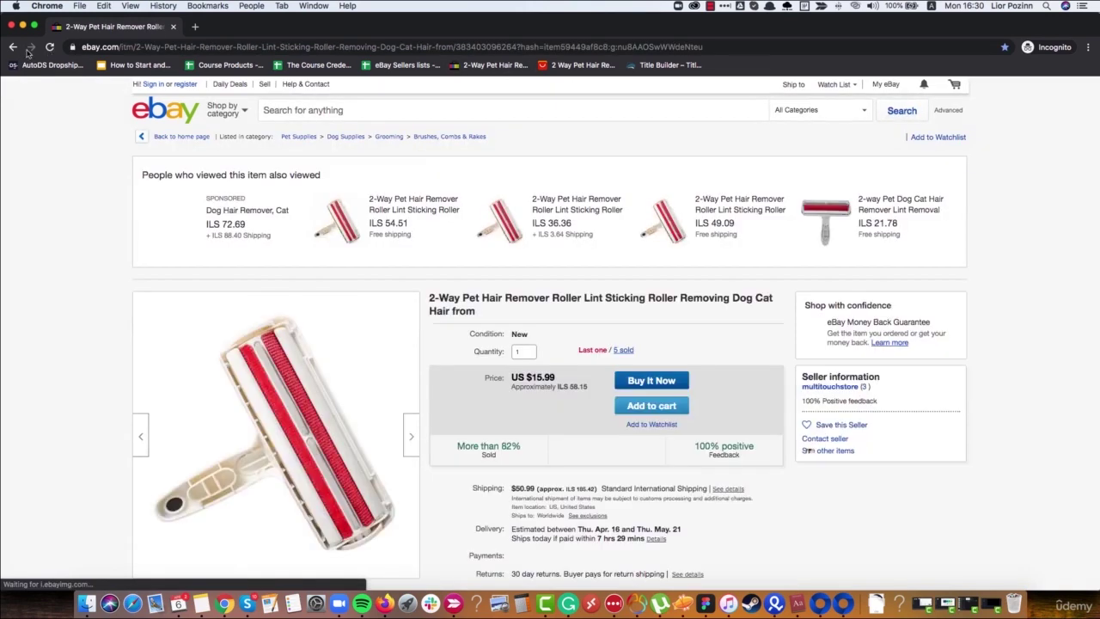
left_click(12, 47)
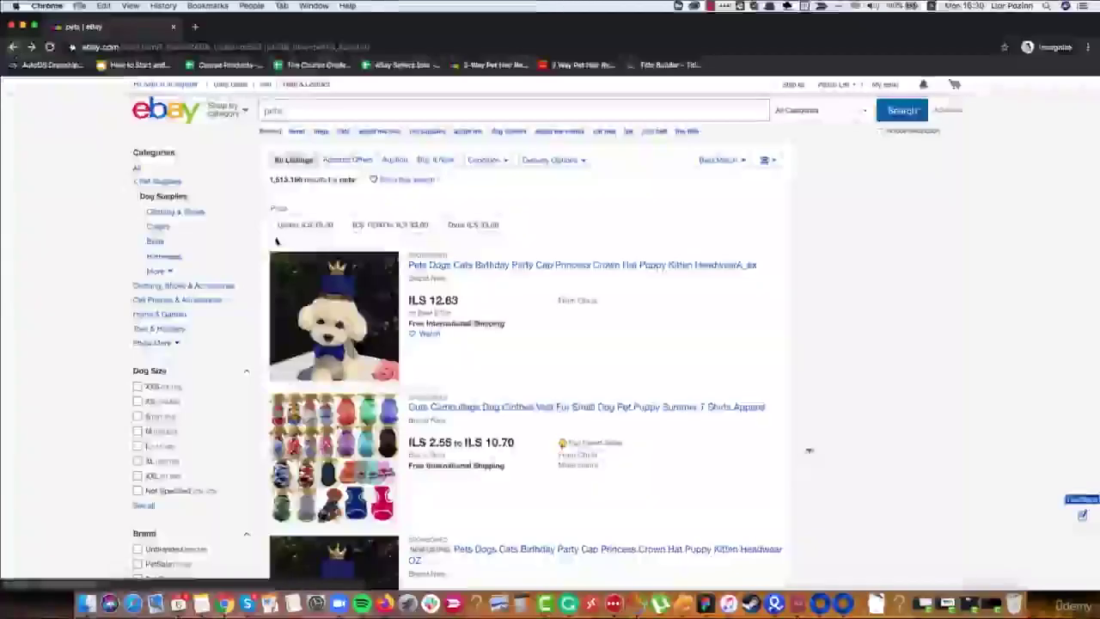
Narrow the search by changing the search term to "pets roller".
left_click(327, 100)
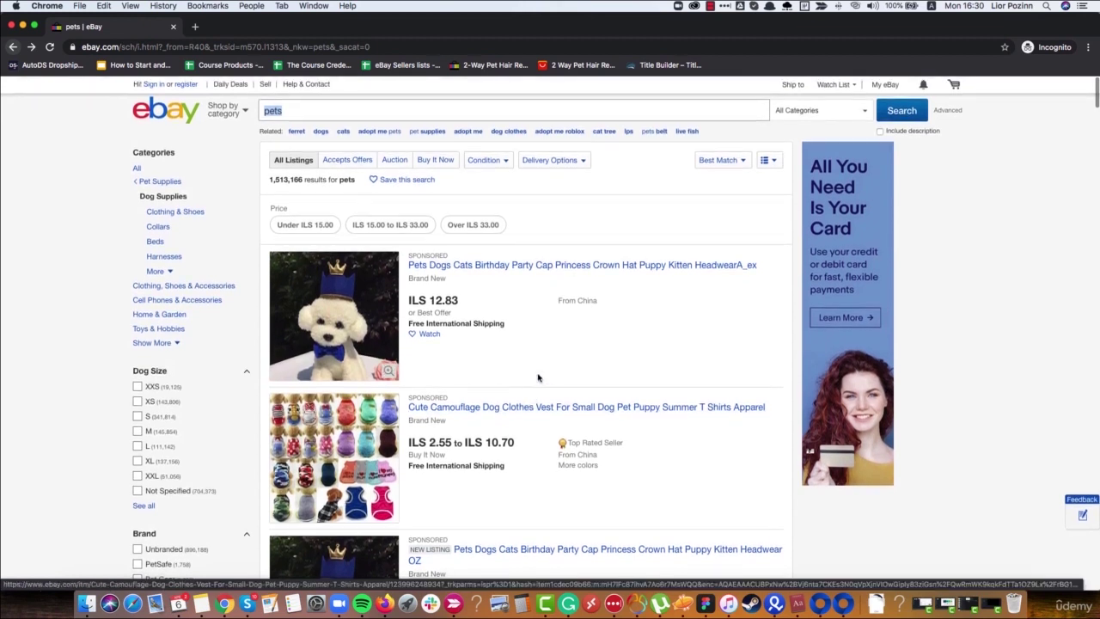
left_click(317, 109)
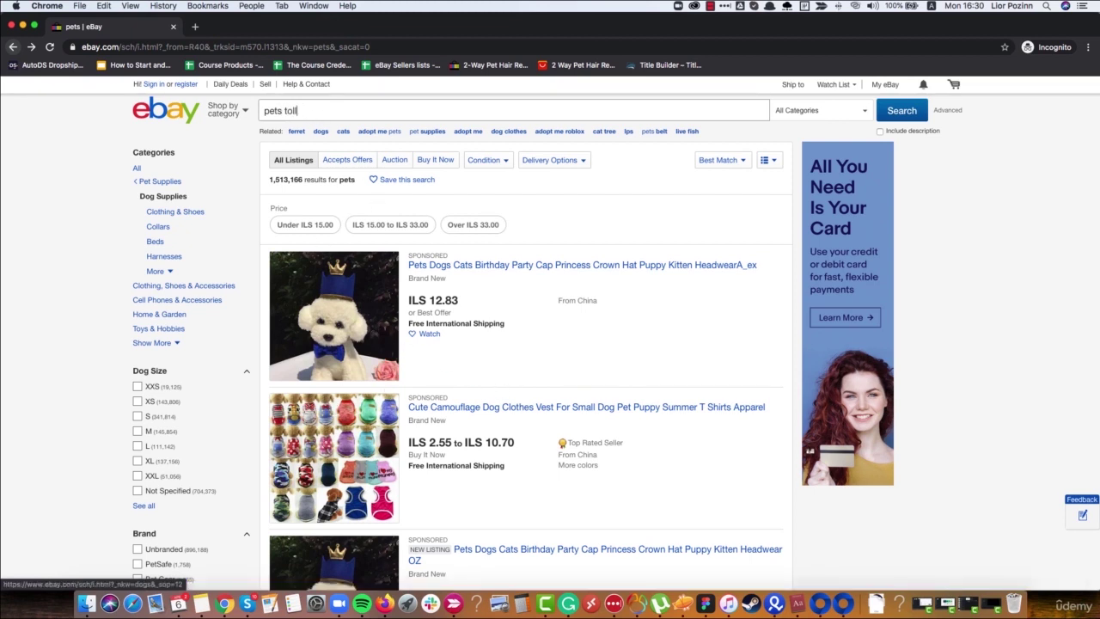
key("Return")
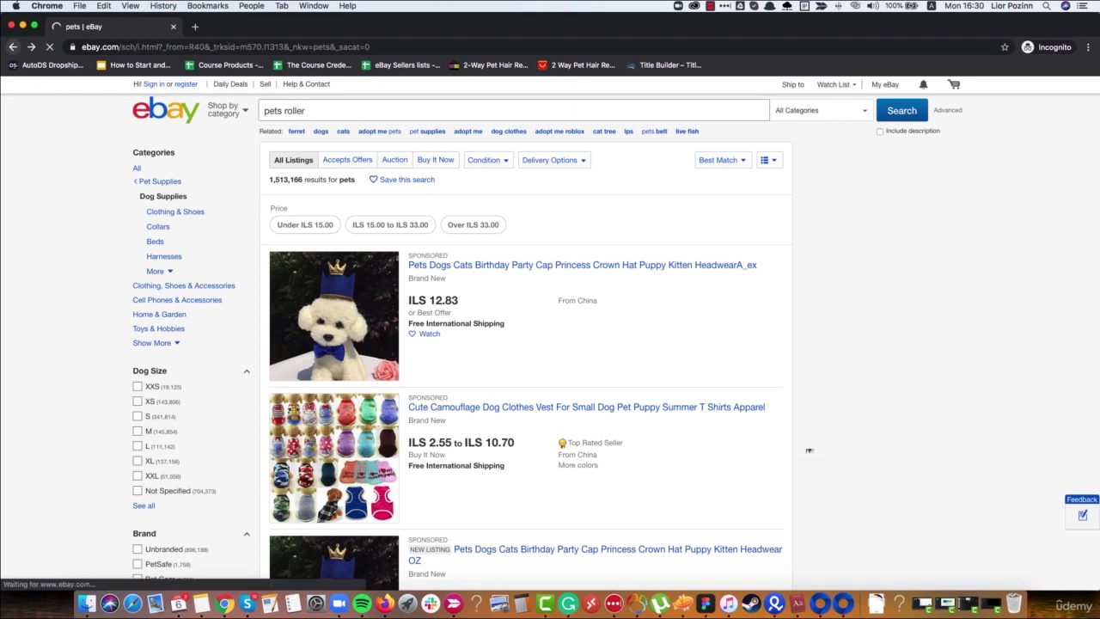
Examine the "pets roller" search results, comparing the listings' titles, prices, sold counts and the available filters.
scroll(421, 325, "down", 3)
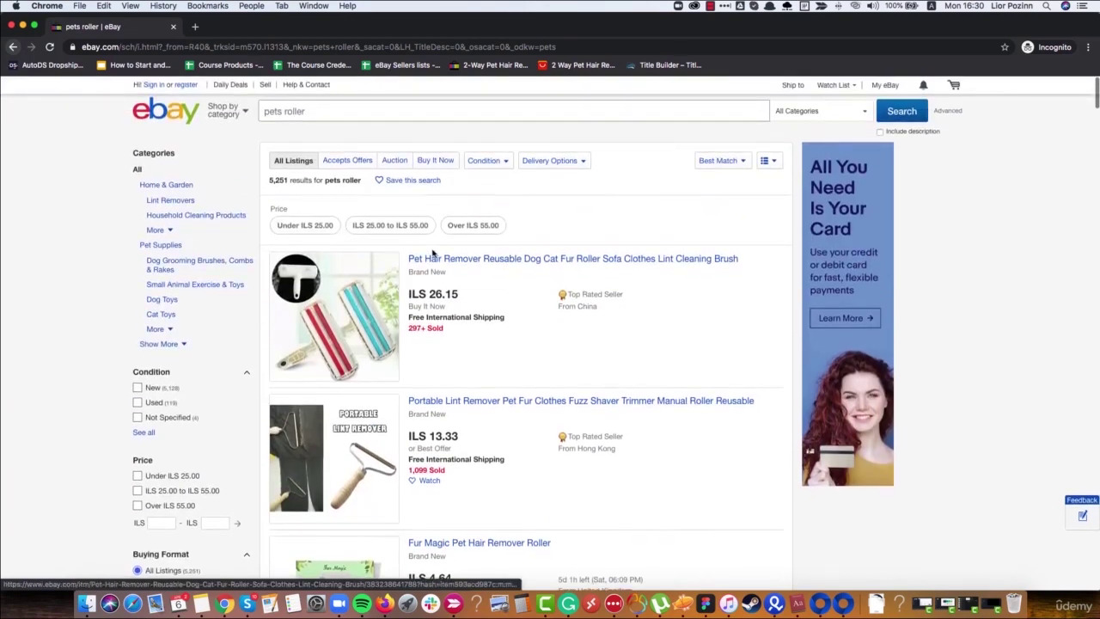
left_click_drag(407, 255, 535, 558)
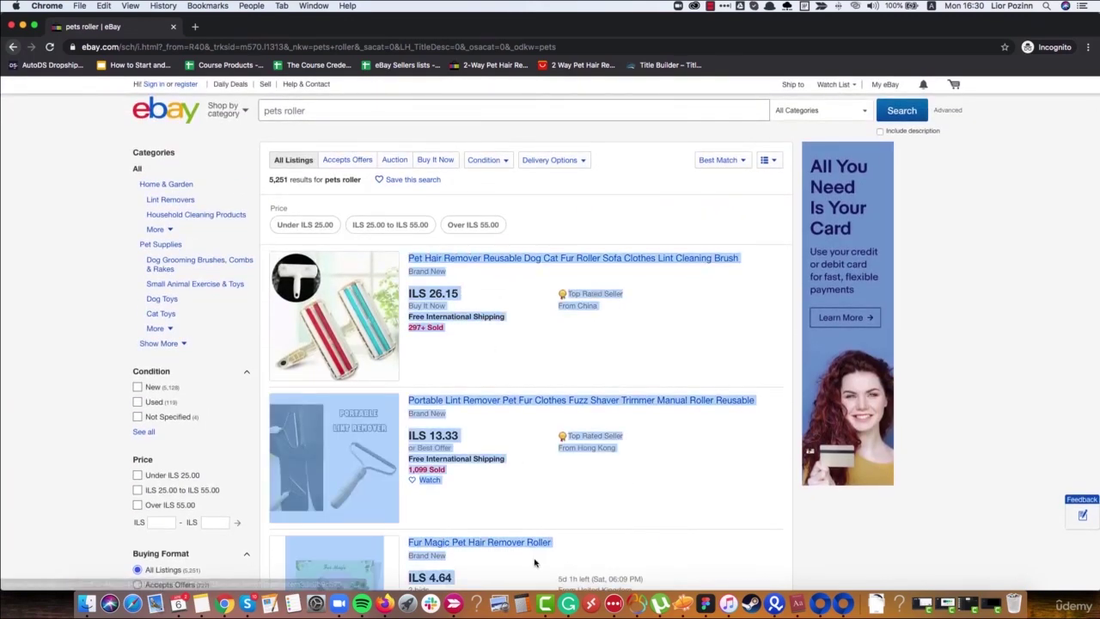
scroll(537, 541, "down", 2)
left_click(510, 500)
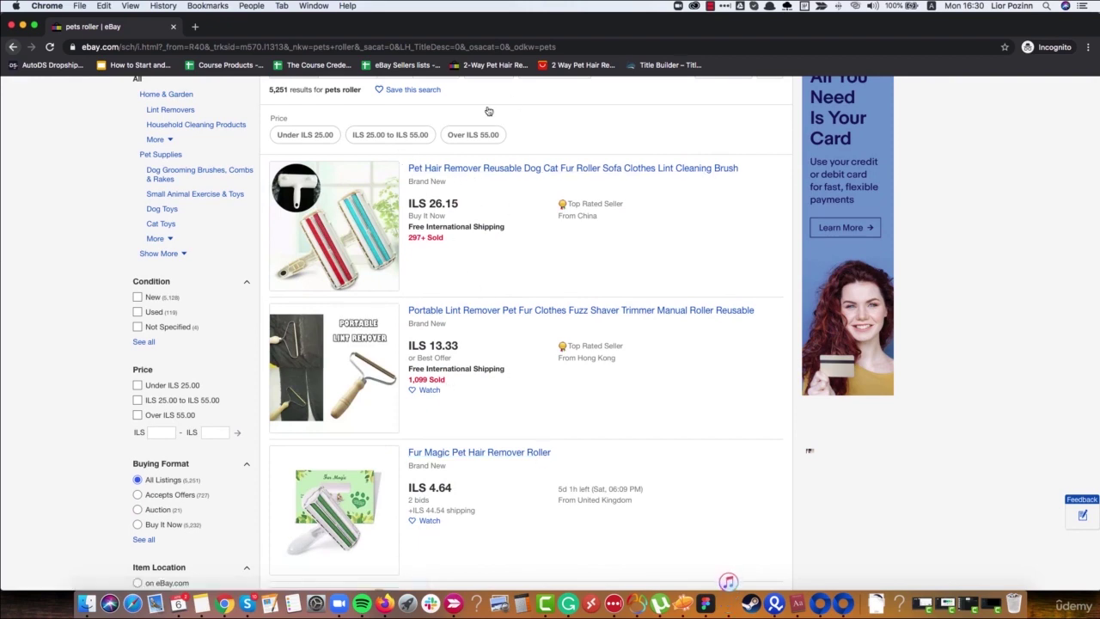
scroll(455, 384, "down", 1)
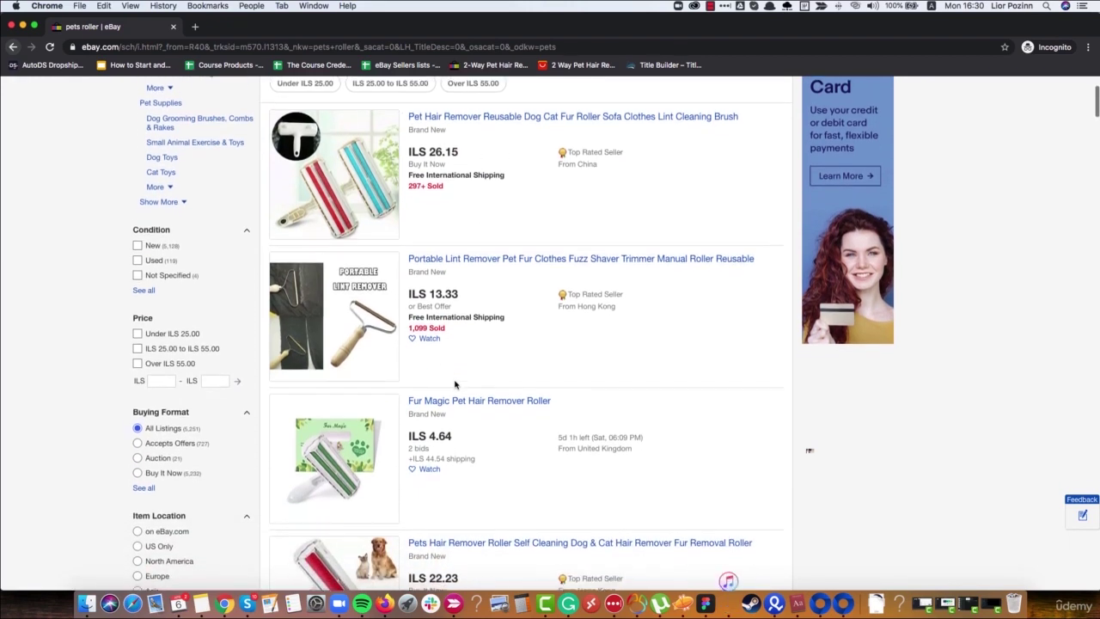
scroll(456, 385, "up", 2)
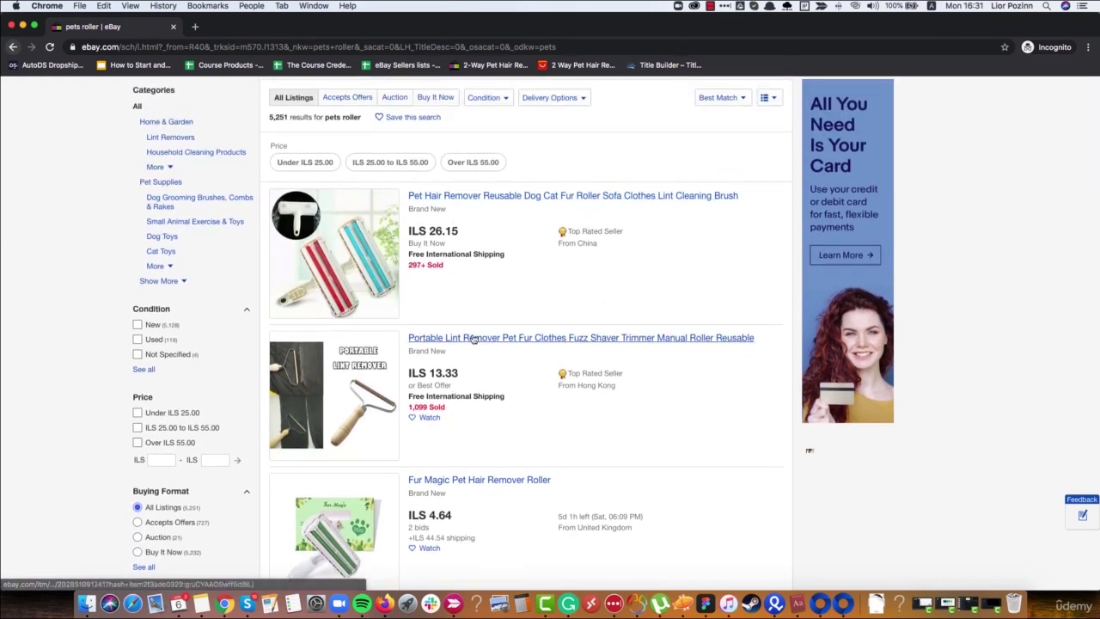
scroll(561, 381, "down", 1)
scroll(485, 309, "down", 1)
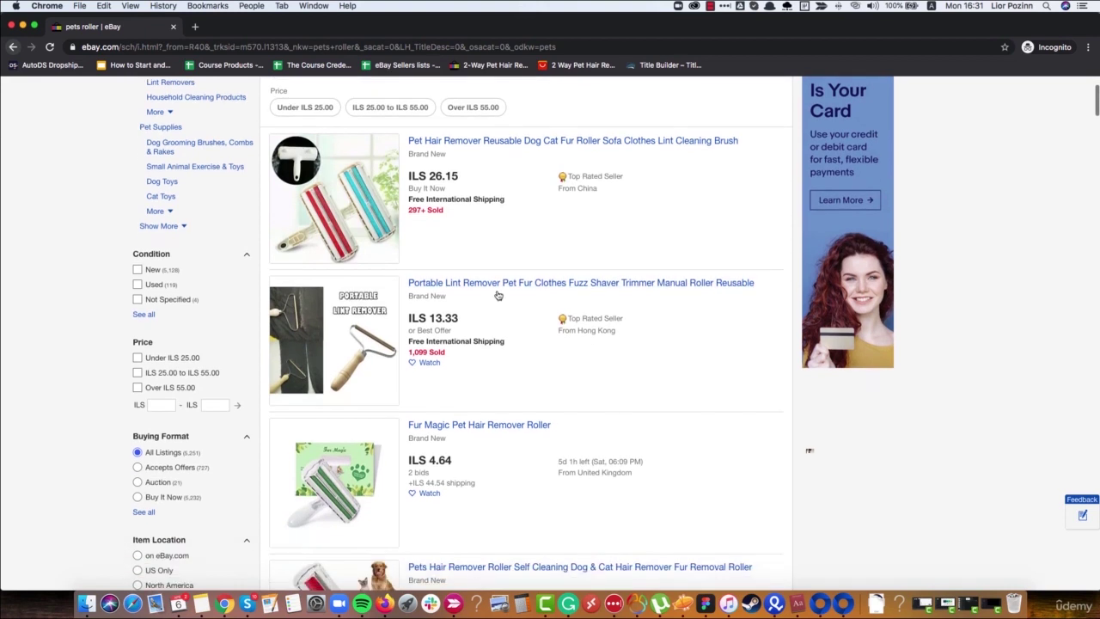
scroll(653, 309, "down", 2)
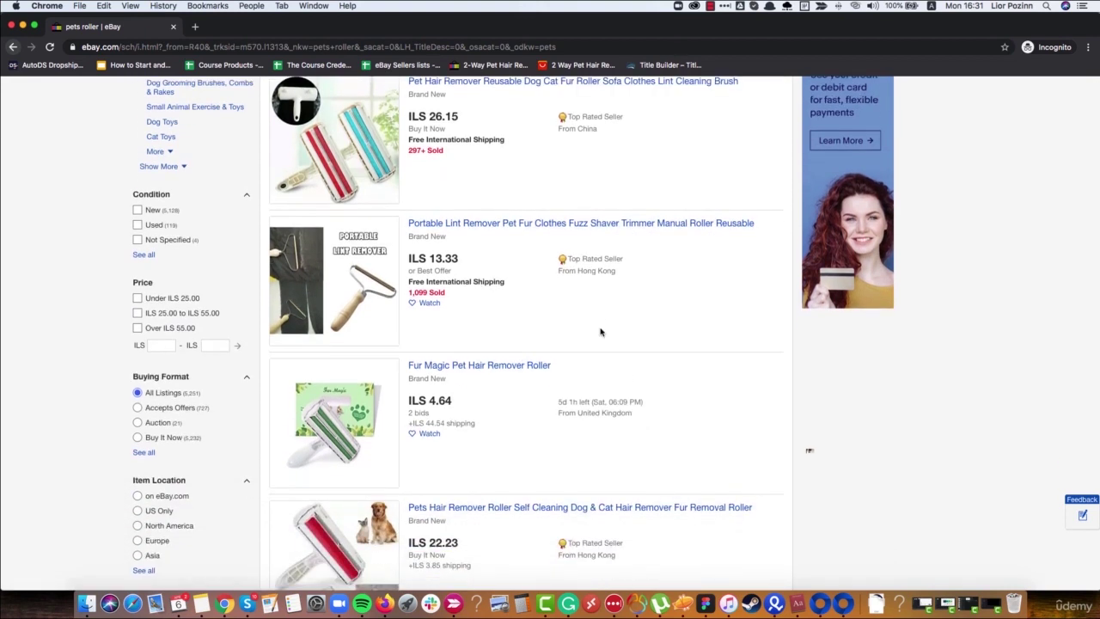
scroll(464, 340, "down", 5)
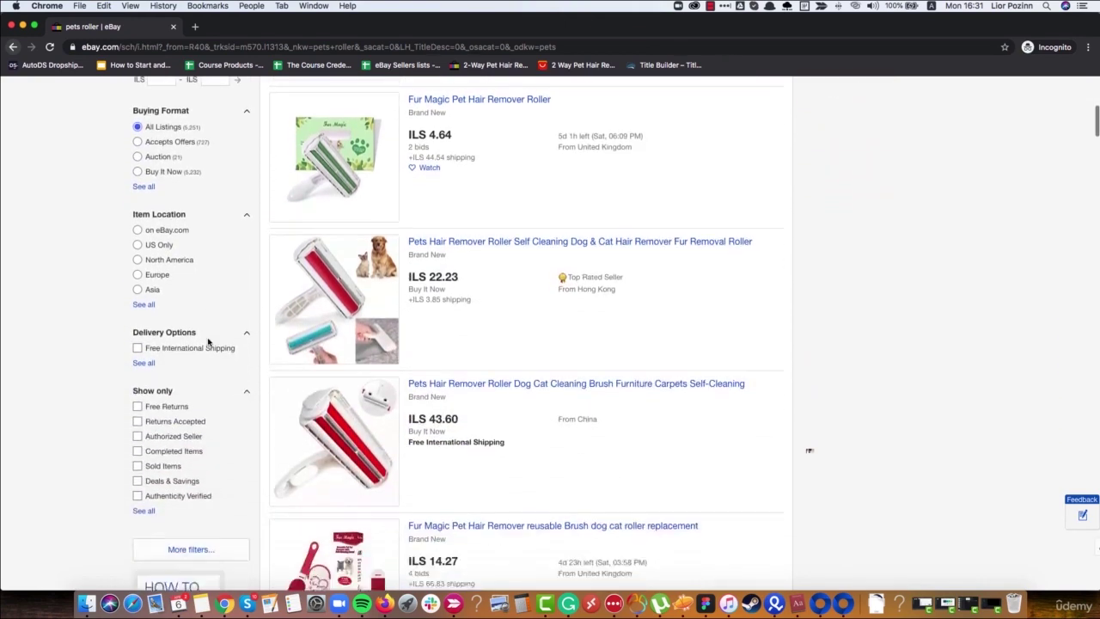
scroll(211, 345, "up", 10)
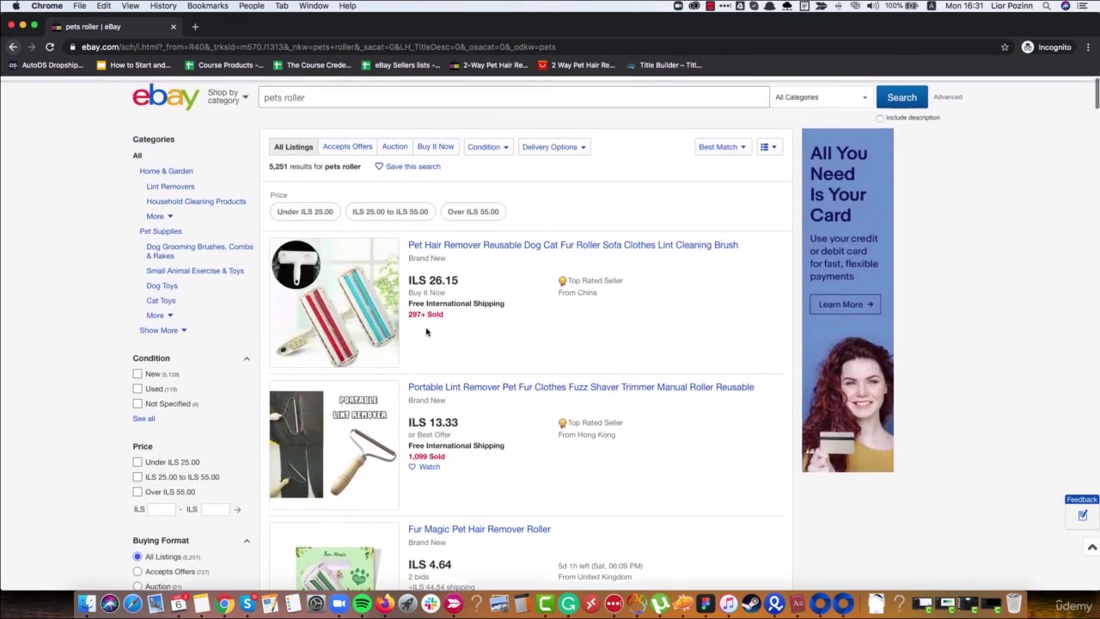
scroll(425, 332, "up", 1)
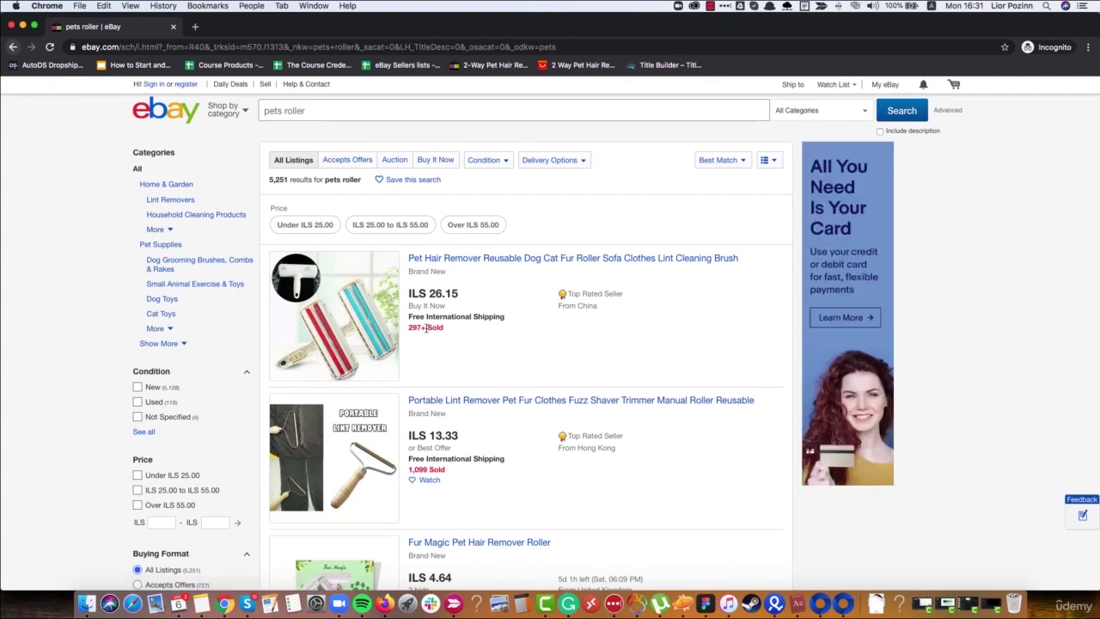
Examine the item specifics of the Pet Hair Remover Reusable Dog Cat Fur Roller listing and return to the search results.
left_click(481, 260)
scroll(541, 313, "down", 15)
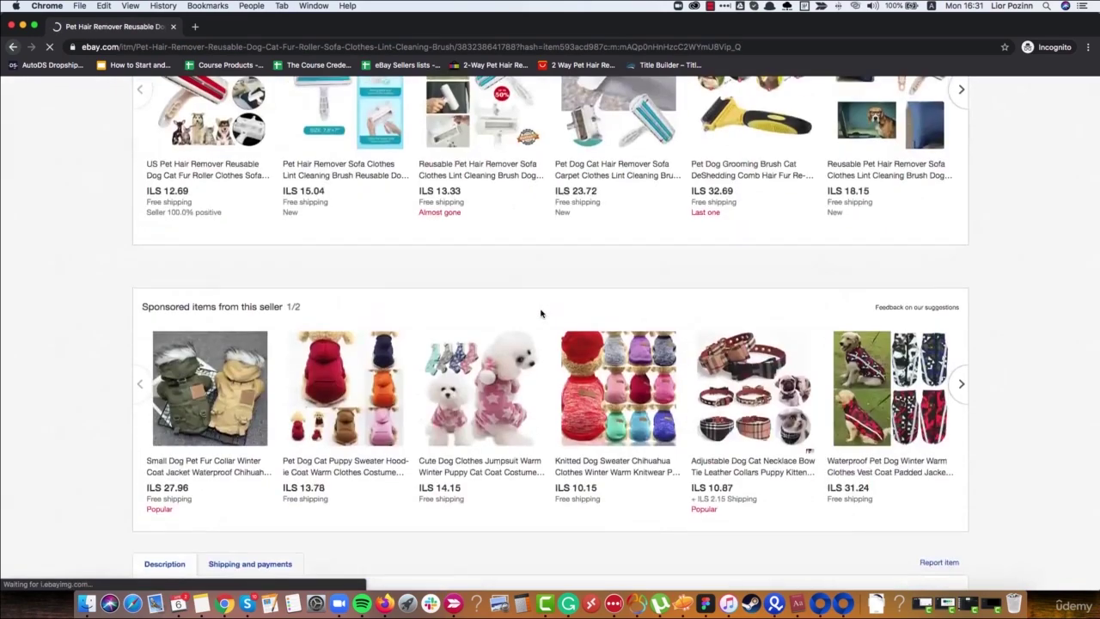
scroll(541, 314, "down", 2)
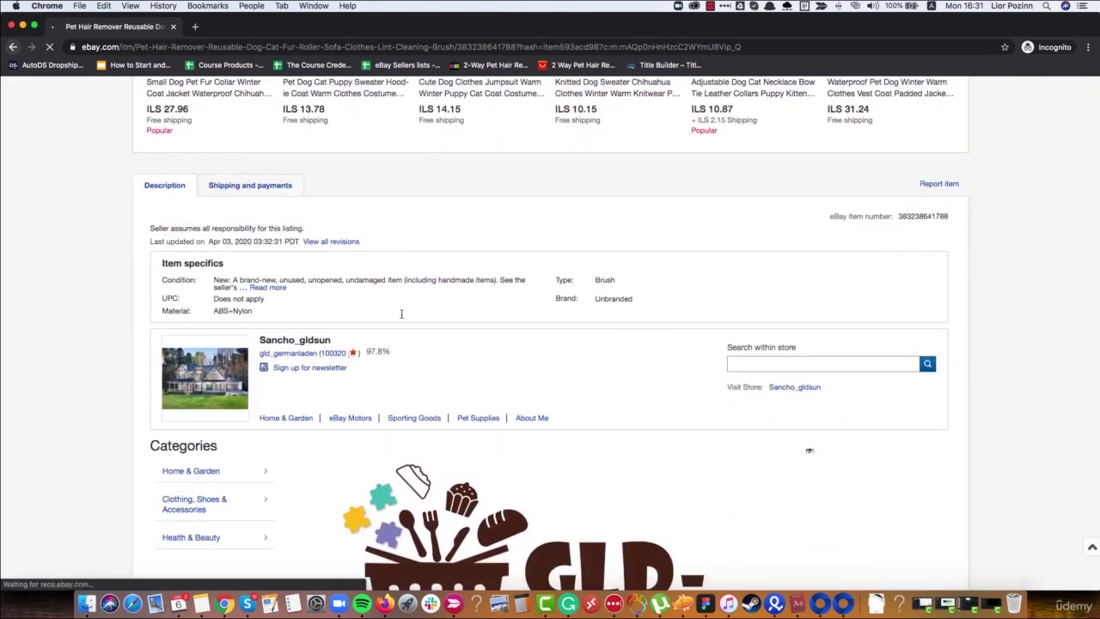
left_click_drag(401, 312, 609, 314)
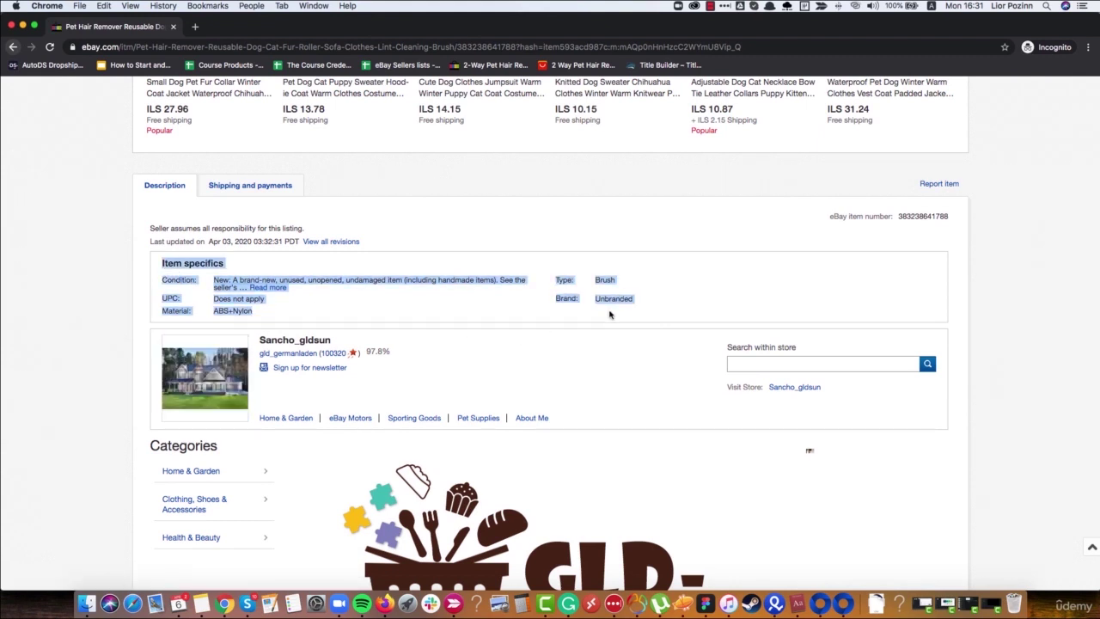
left_click(14, 47)
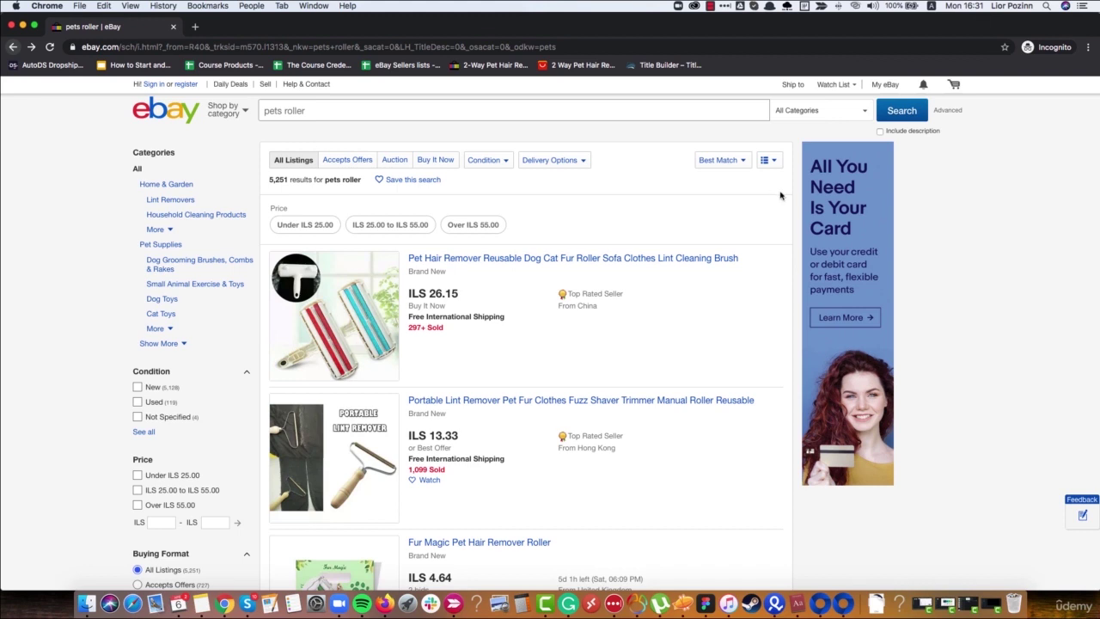
Sort the "pets roller" results by Price + Shipping: lowest first.
left_click(700, 159)
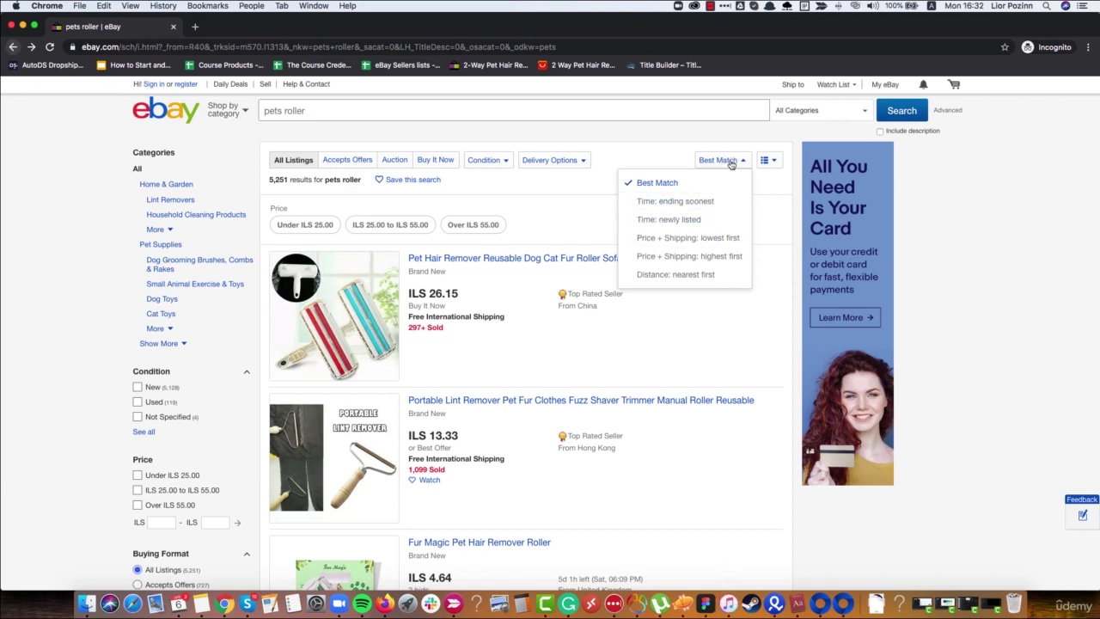
left_click(678, 240)
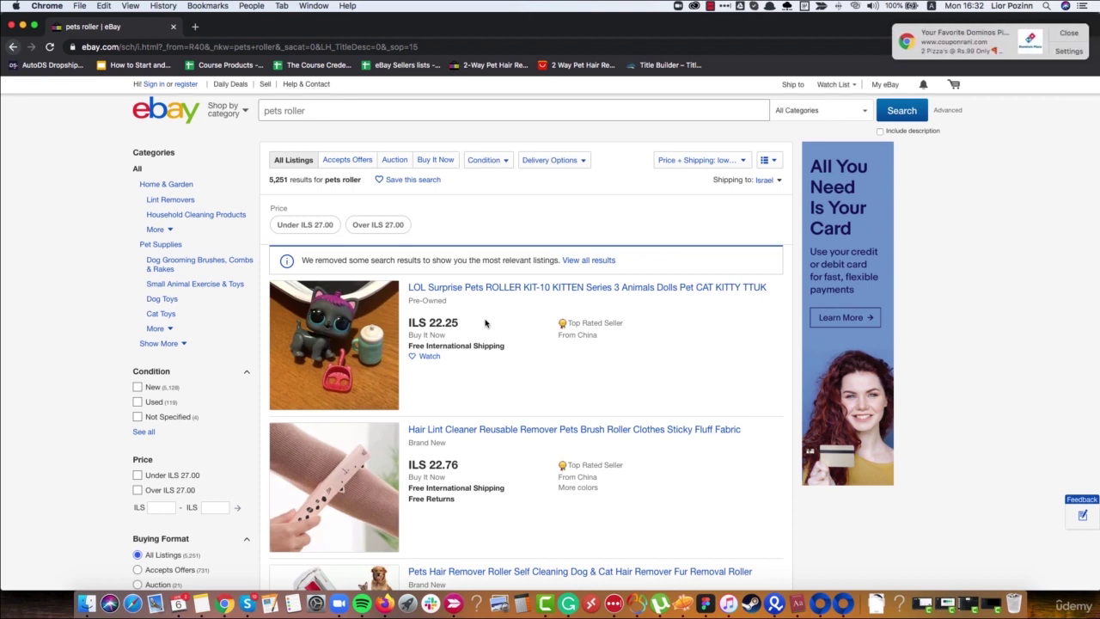
Open the Pets Hair Remover Roller Dog Cat Cleaning Brush Furniture Carpets Self-Cleaning listing and review its product details.
scroll(466, 345, "down", 10)
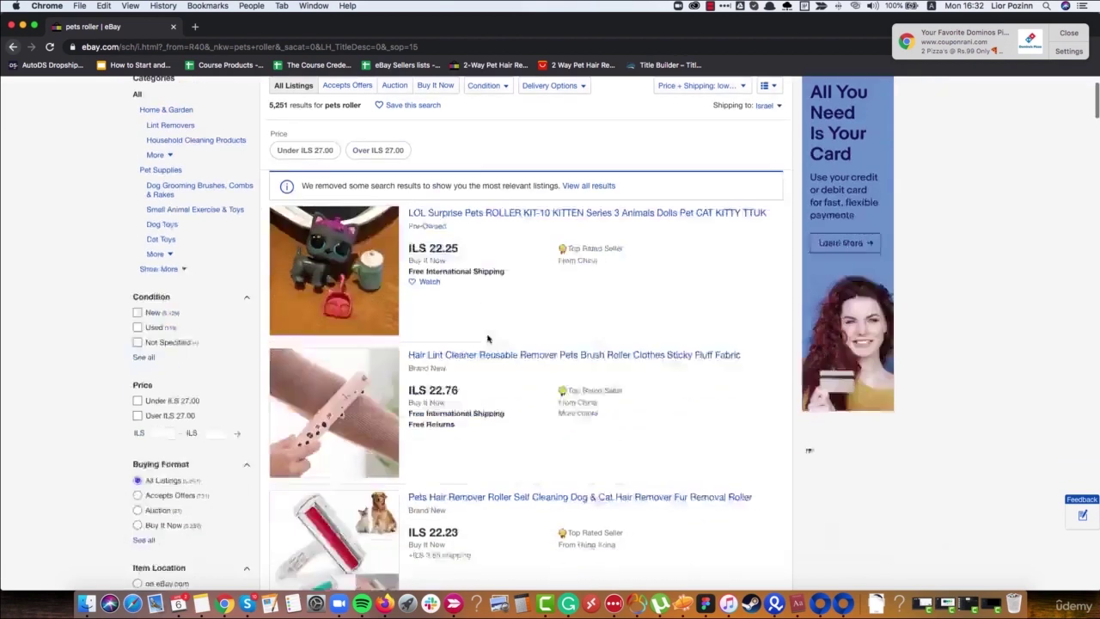
scroll(489, 332, "down", 4)
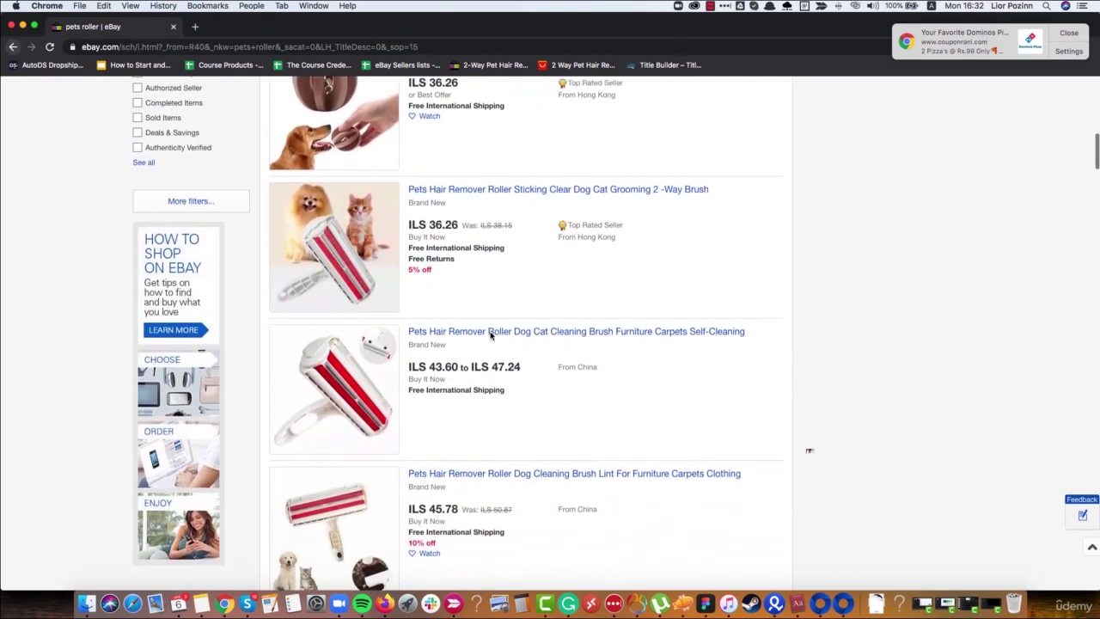
scroll(490, 335, "down", 1)
scroll(490, 334, "down", 4)
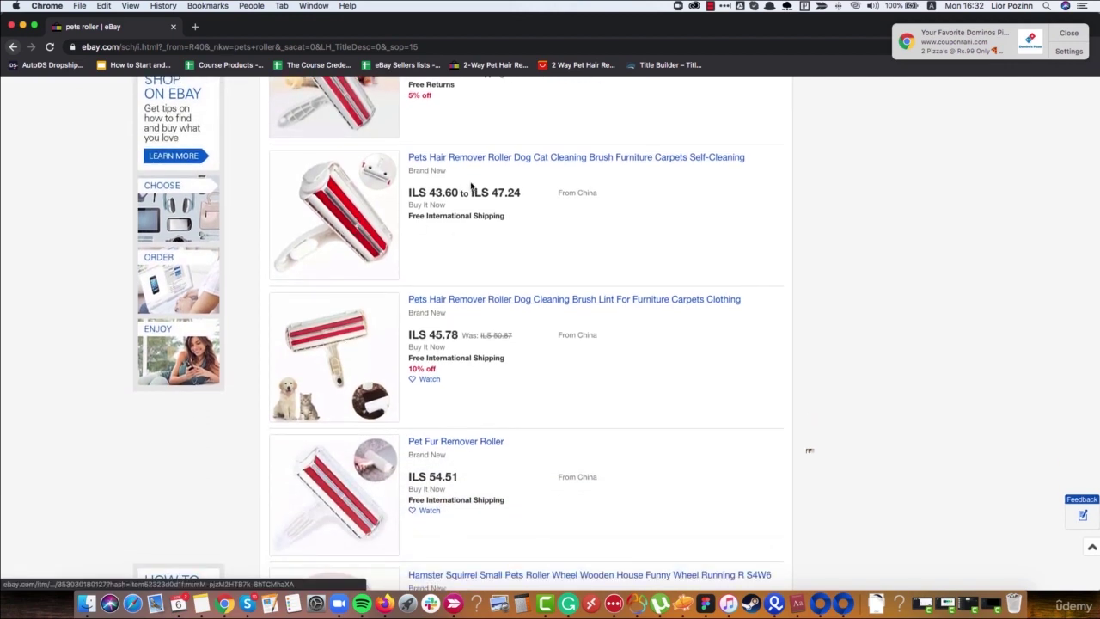
left_click(498, 157)
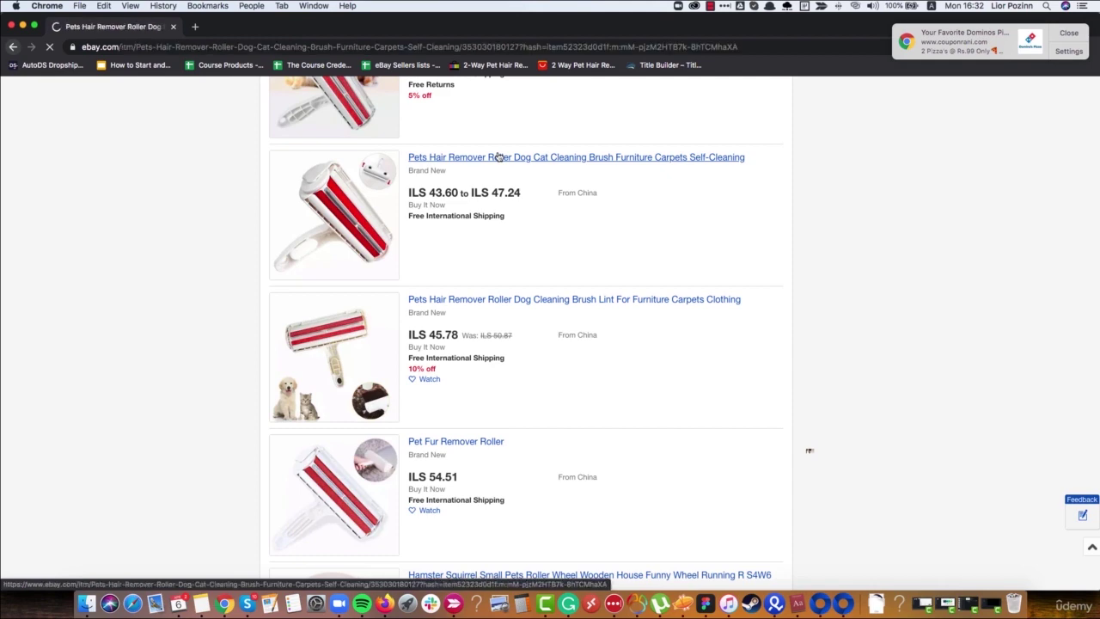
scroll(491, 159, "down", 3)
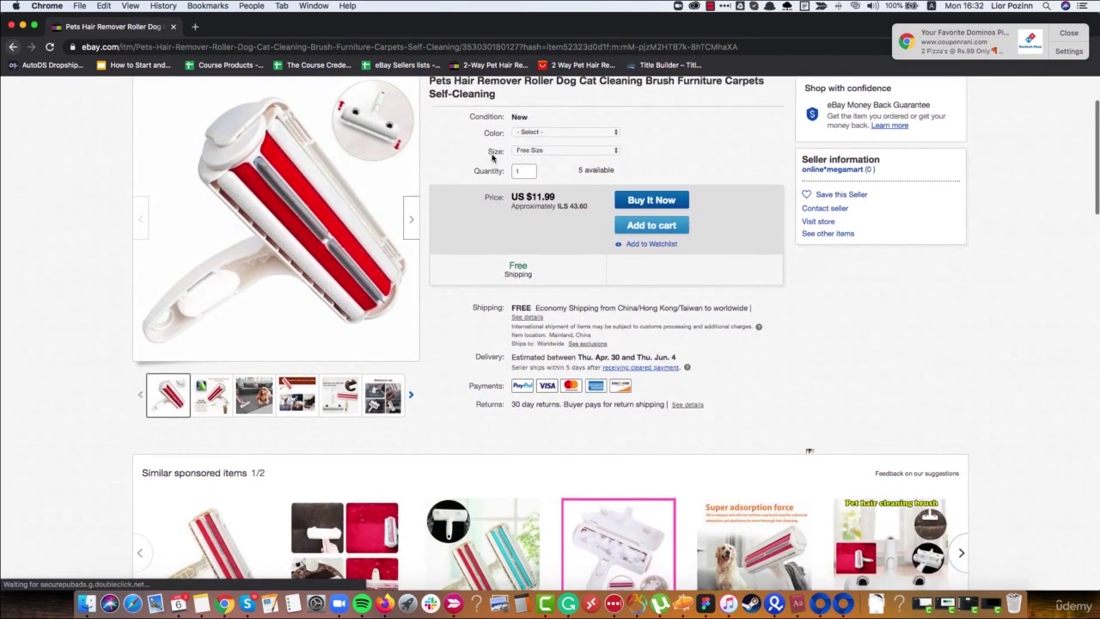
scroll(490, 160, "down", 2)
scroll(487, 161, "down", 1)
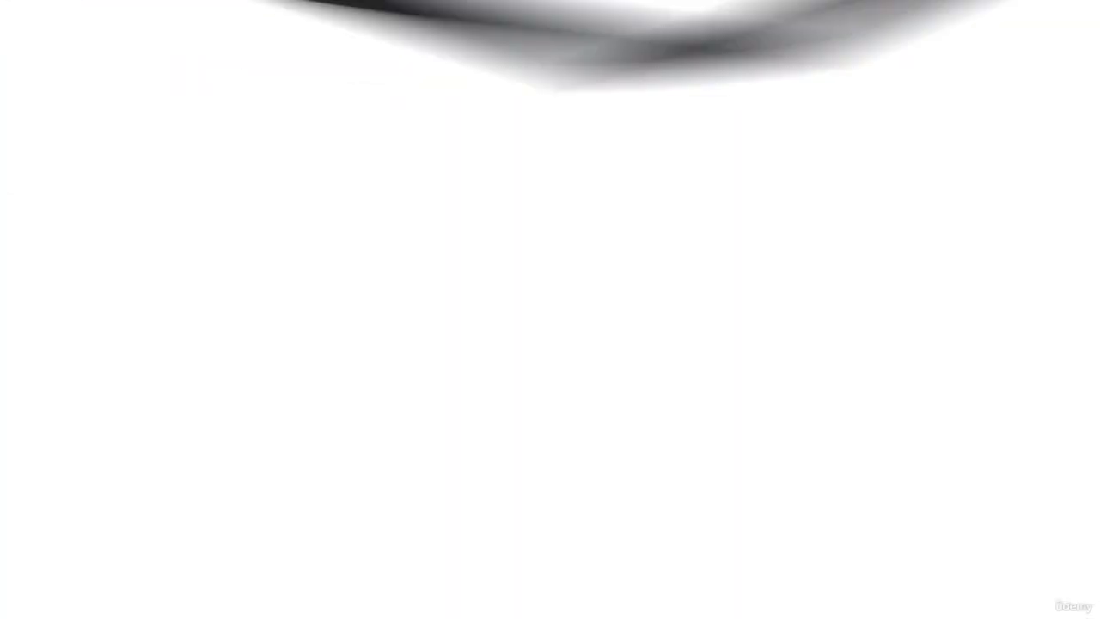
Examine eBay's Verified Rights Owner Program page, including the VeRO participant profiles list and the Seller FAQs on reported listings.
scroll(979, 197, "up", 2)
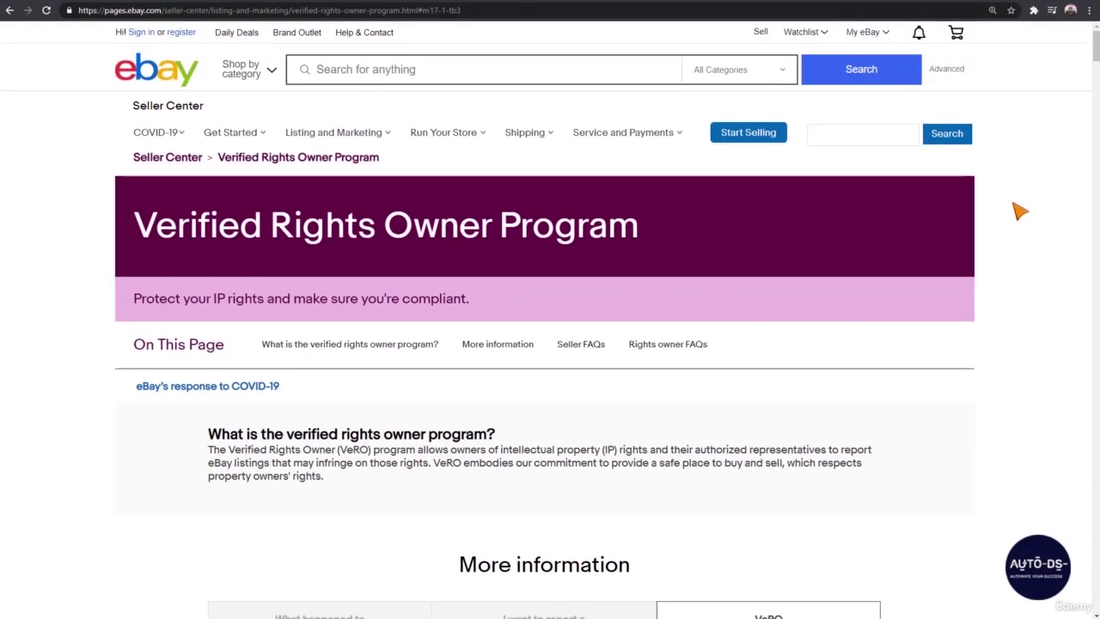
middle_click(1018, 213)
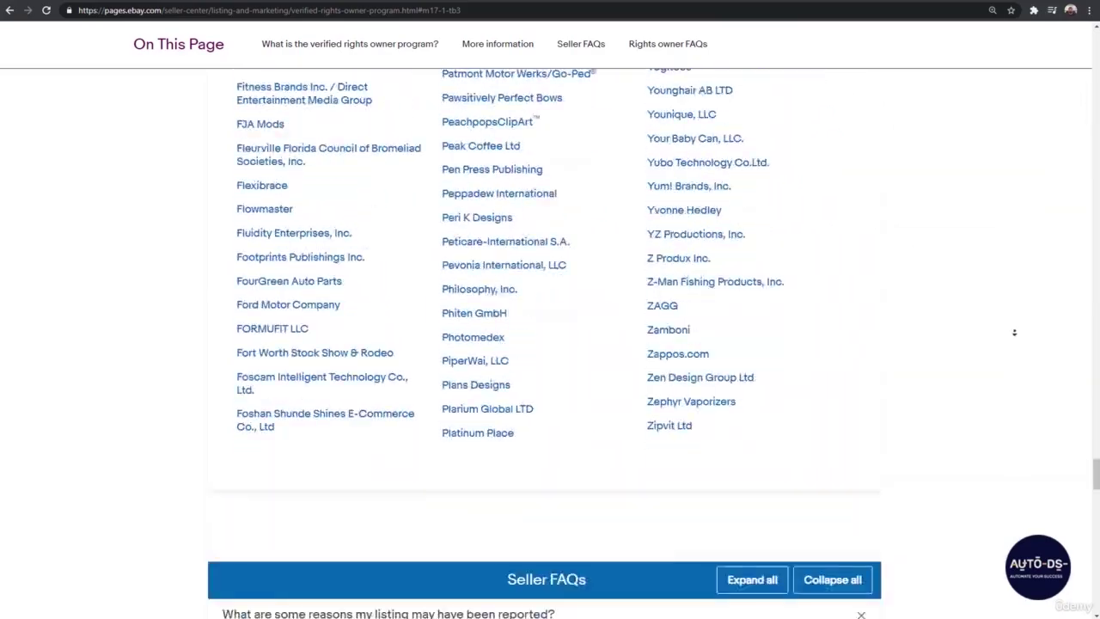
left_click(1017, 333)
scroll(1016, 334, "up", 15)
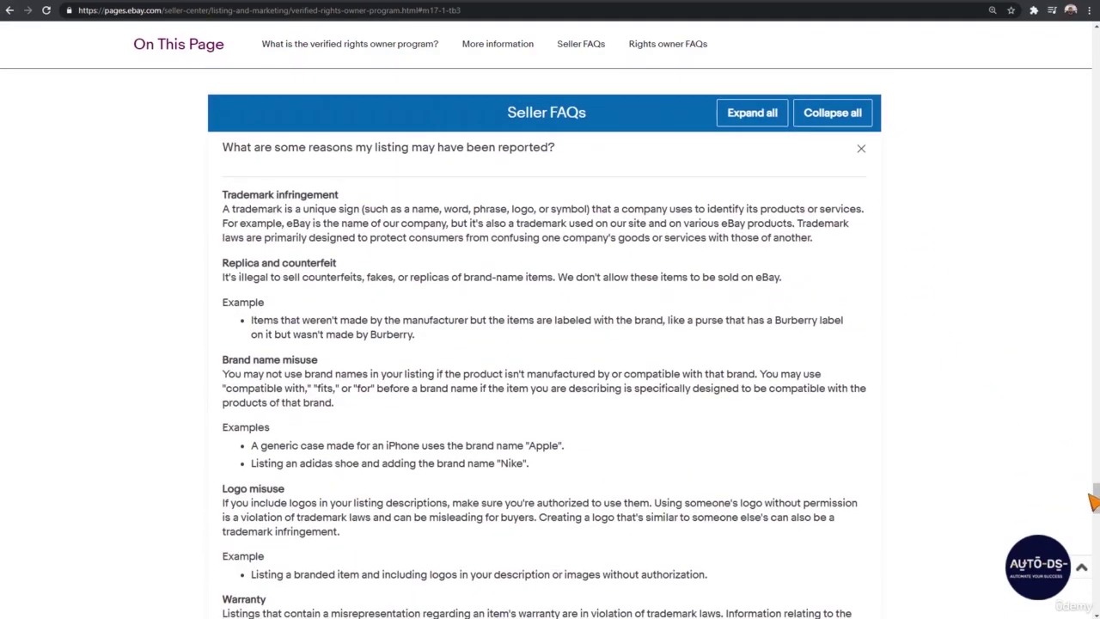
scroll(1002, 410, "up", 10)
scroll(961, 190, "up", 15)
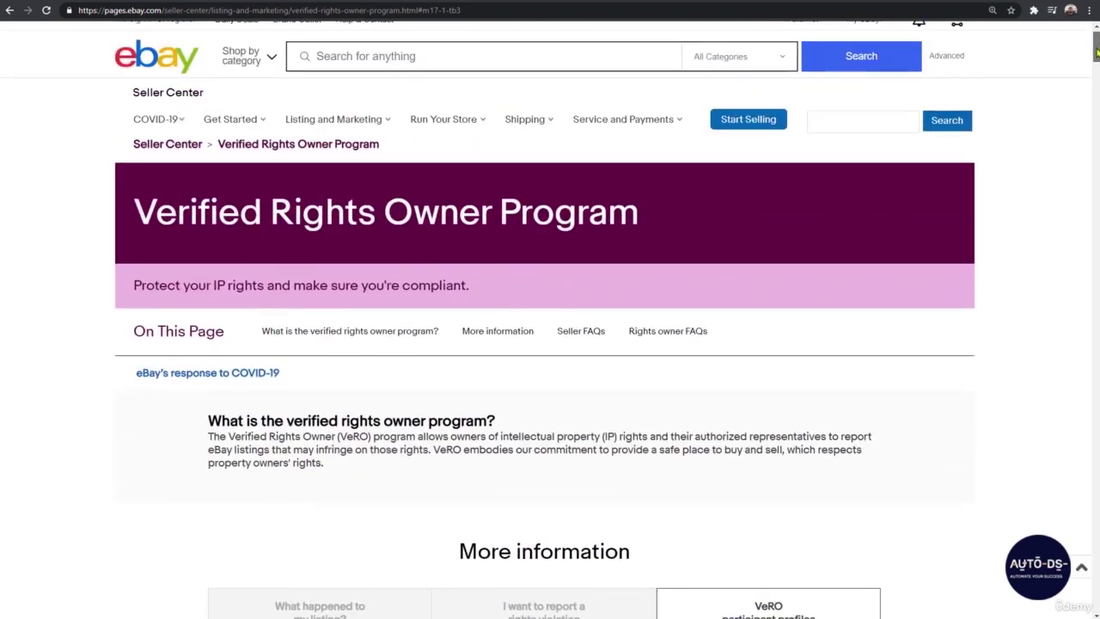
scroll(960, 190, "down", 3)
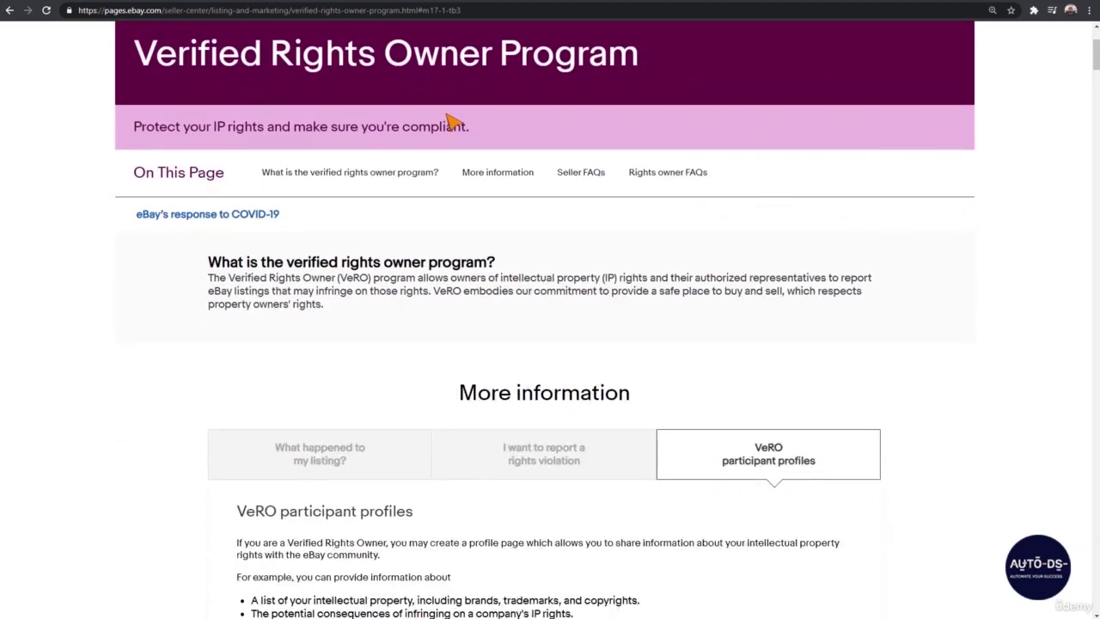
scroll(128, 74, "down", 2)
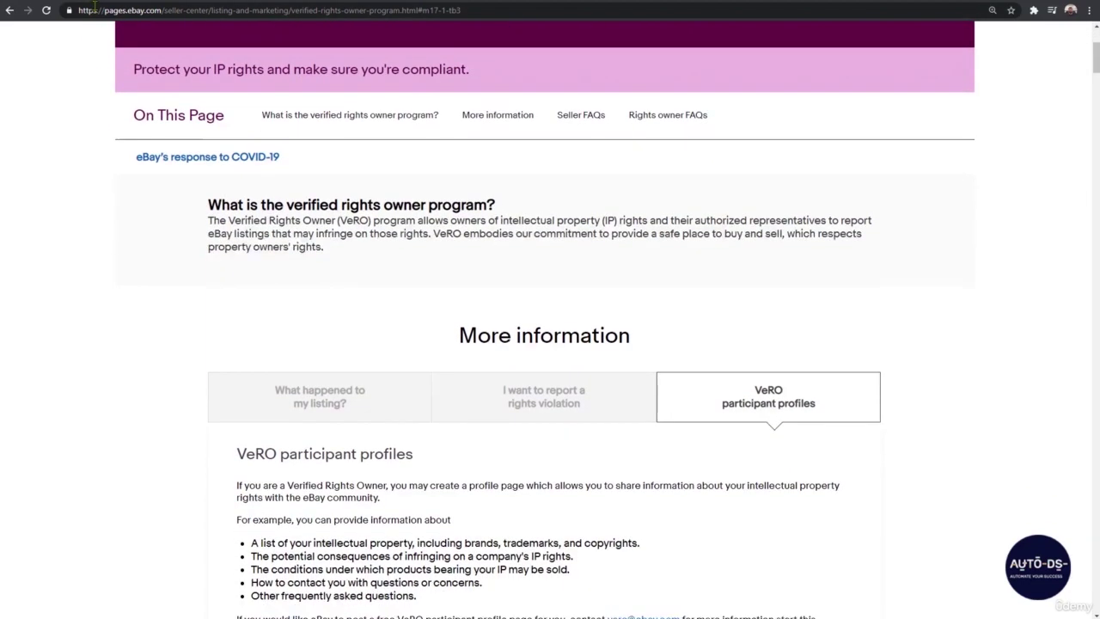
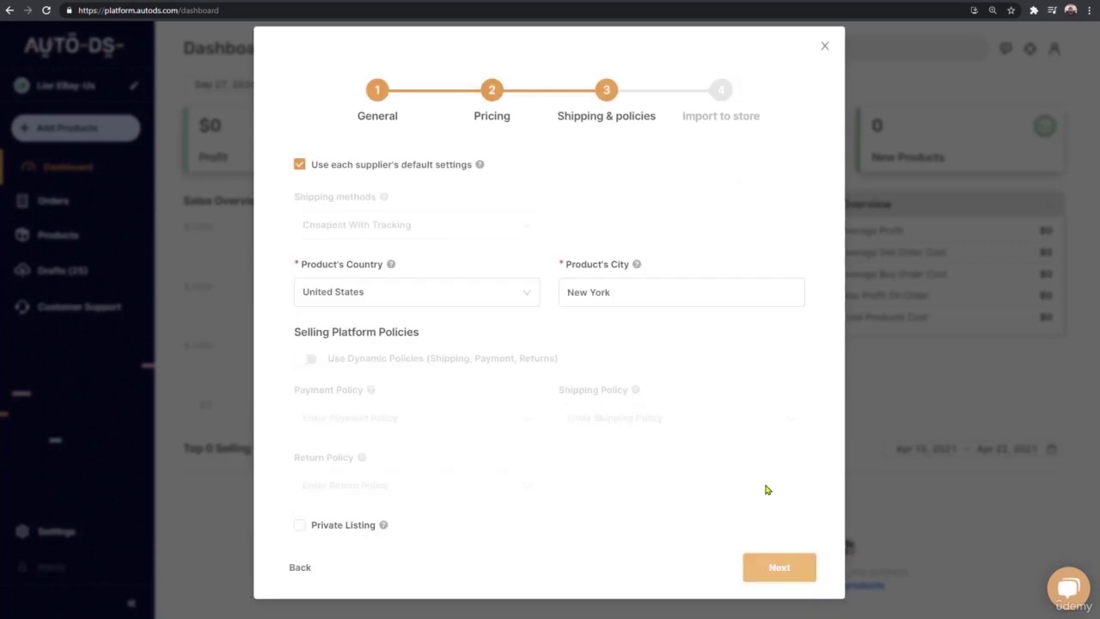
In AutoDS, complete the product import with the supplier's default settings, add the item to Drafts and open the draft creation details.
left_click(769, 559)
left_click(762, 520)
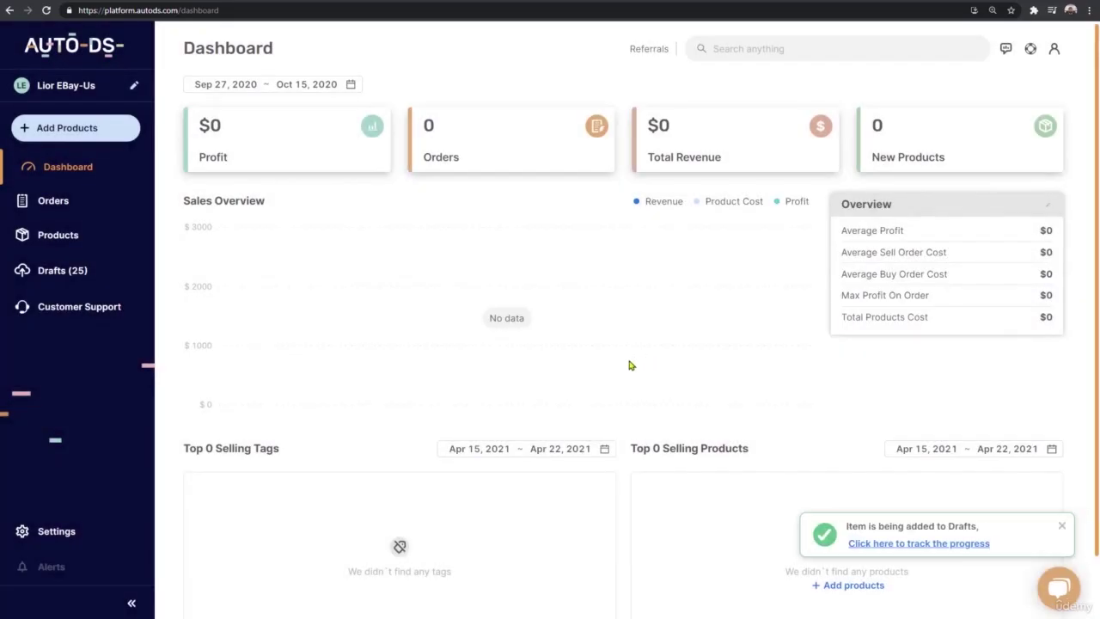
left_click(878, 544)
left_click(457, 97)
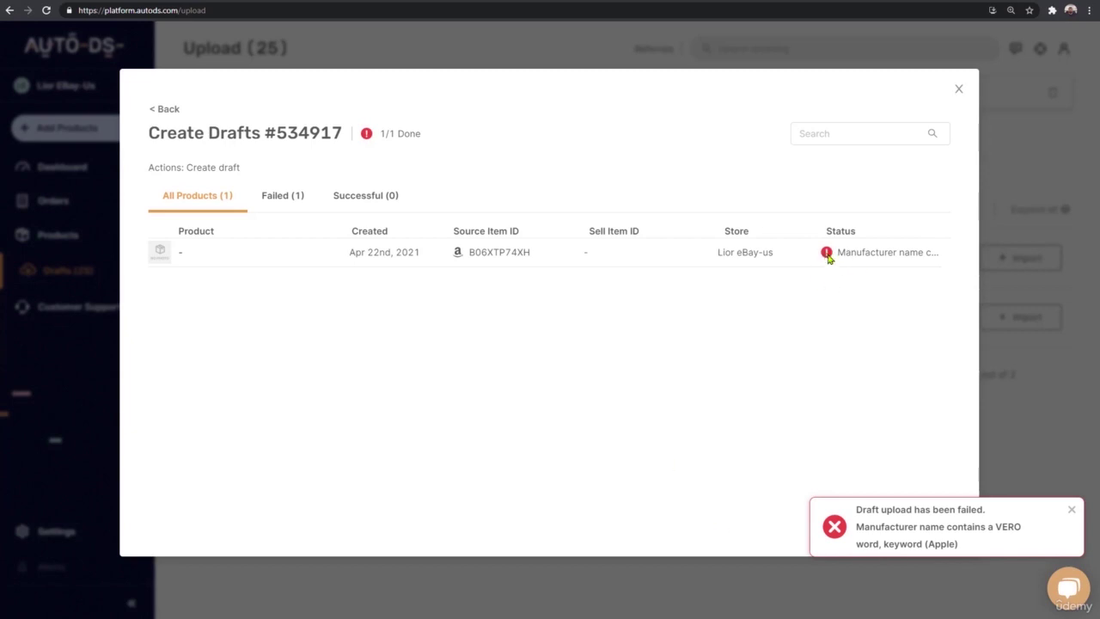
Dismiss the upload notification, read the full status of the Amazon item in the draft creation details and close them.
left_click(1069, 511)
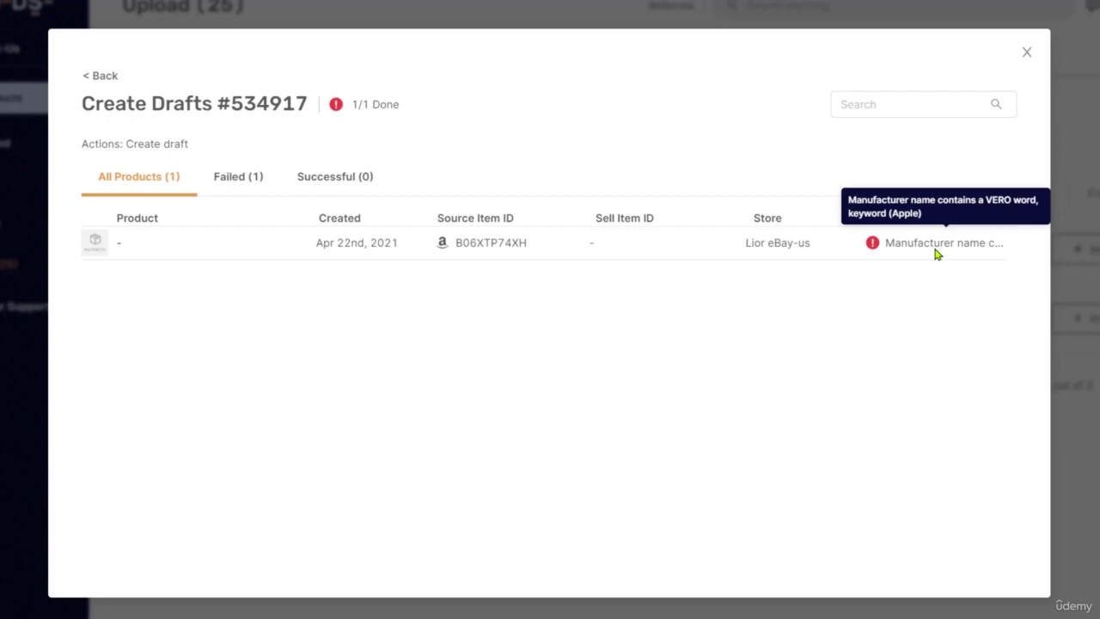
left_click(1027, 55)
left_click(1027, 55)
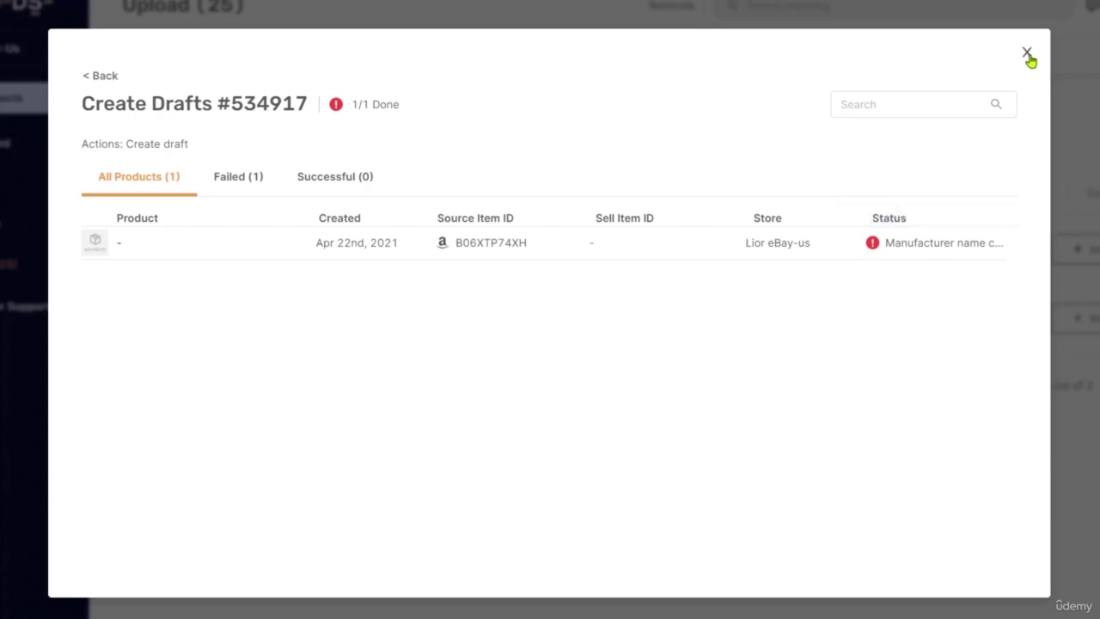
left_click(1029, 55)
Expand the Apple iPhone 7, 32GB, Black draft and look through its list of variants.
left_click(242, 261)
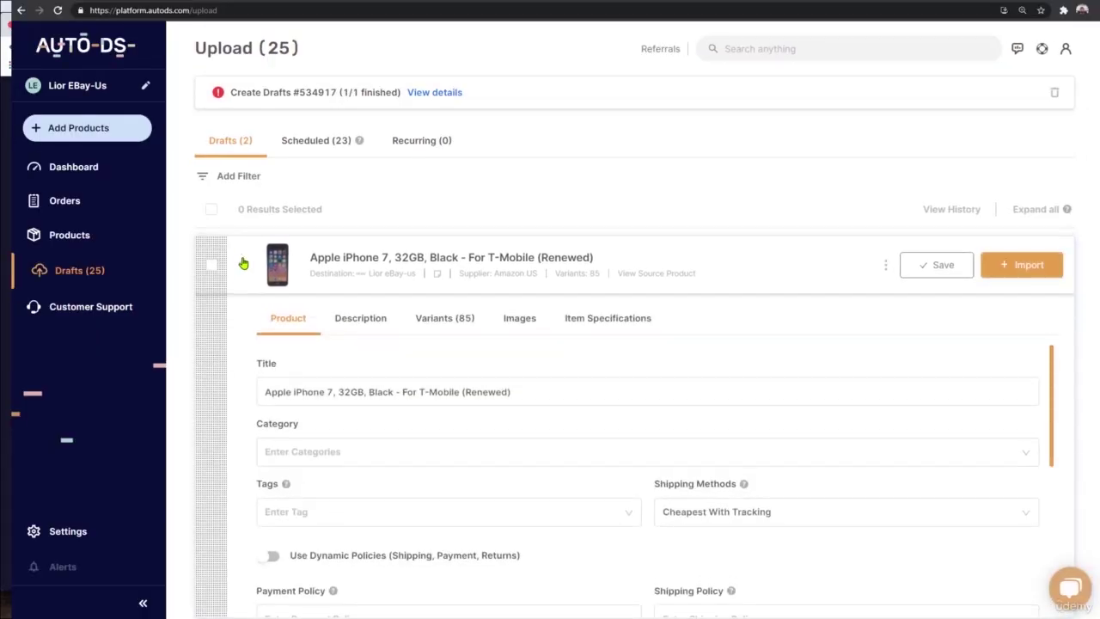
scroll(420, 266, "down", 1)
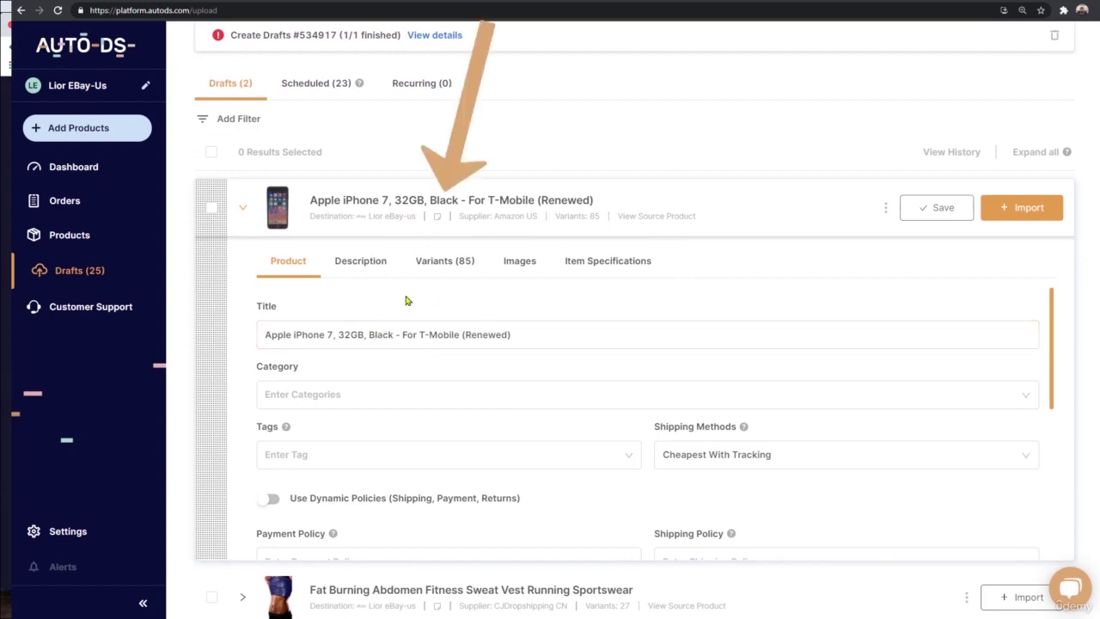
left_click(443, 263)
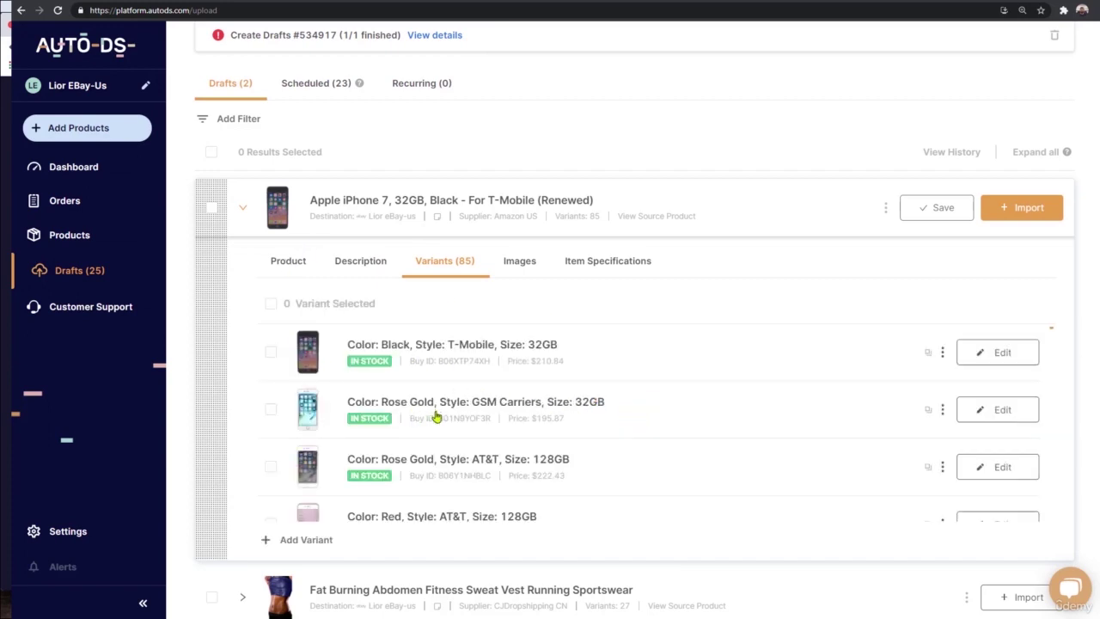
scroll(498, 404, "down", 3)
scroll(450, 411, "down", 2)
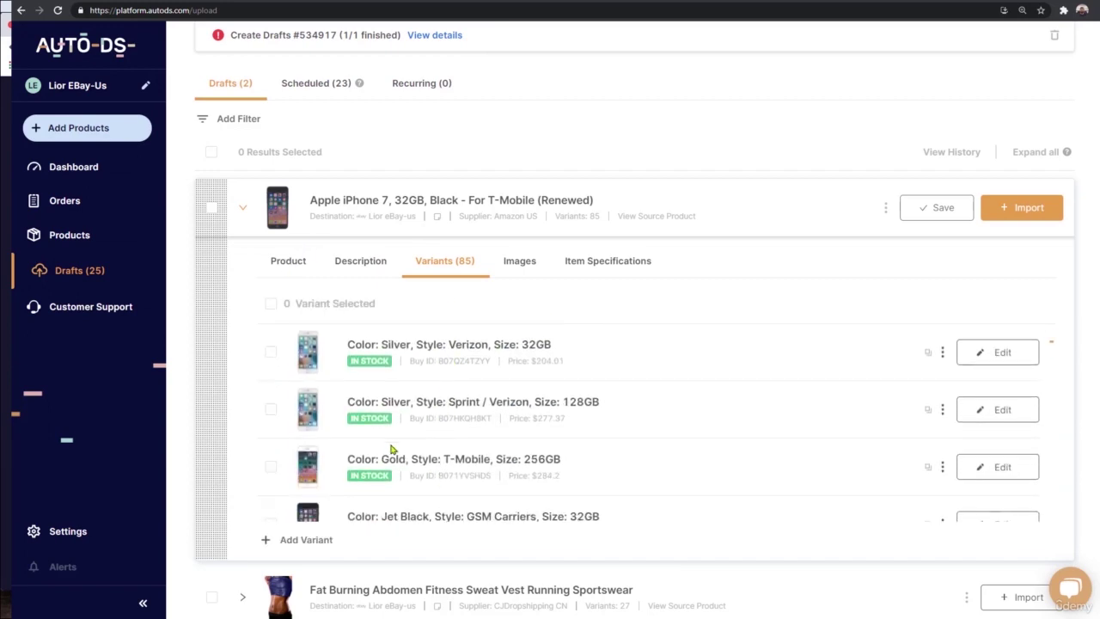
Remove the storage size, color and "For T-Mobile (Renewed)" wording so the draft's title reads "Apple iPhone 7".
left_click(292, 261)
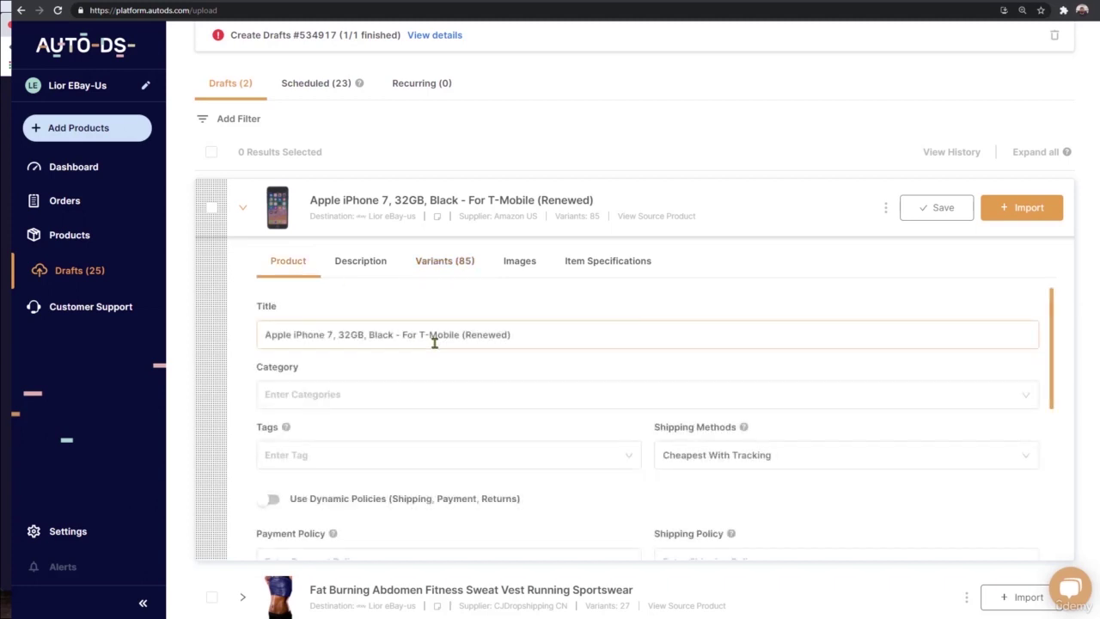
double_click(378, 334)
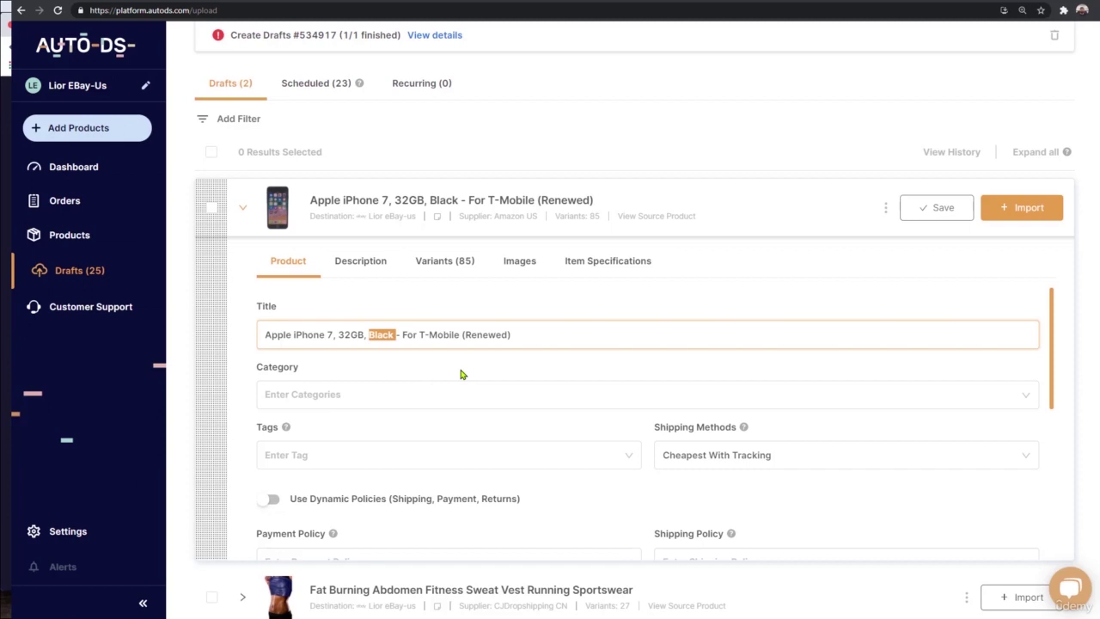
left_click_drag(338, 334, 394, 334)
key("BackSpace")
key("BackSpace")
key("BackSpace")
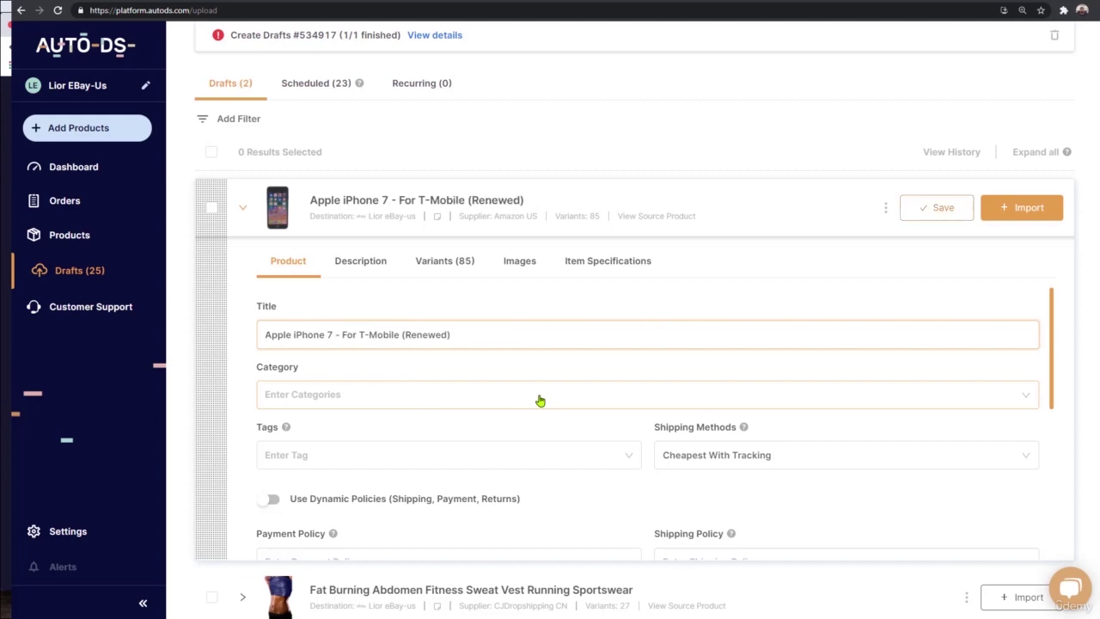
key("shift+End")
key("Delete")
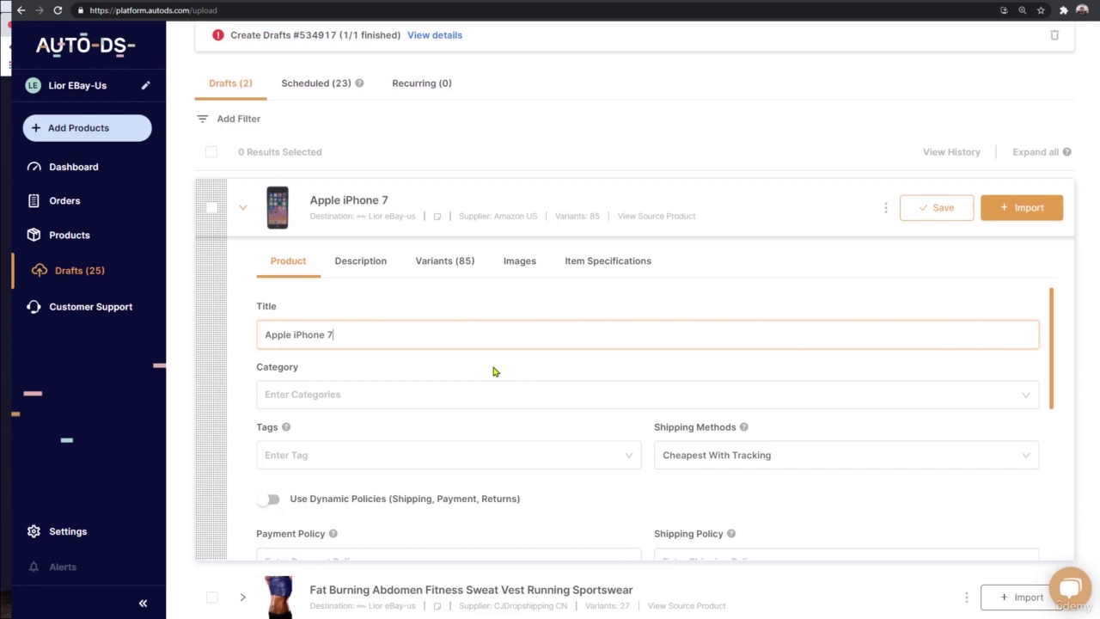
End the Black, T-Mobile, 32GB variant of the Apple iPhone 7 draft.
left_click(440, 263)
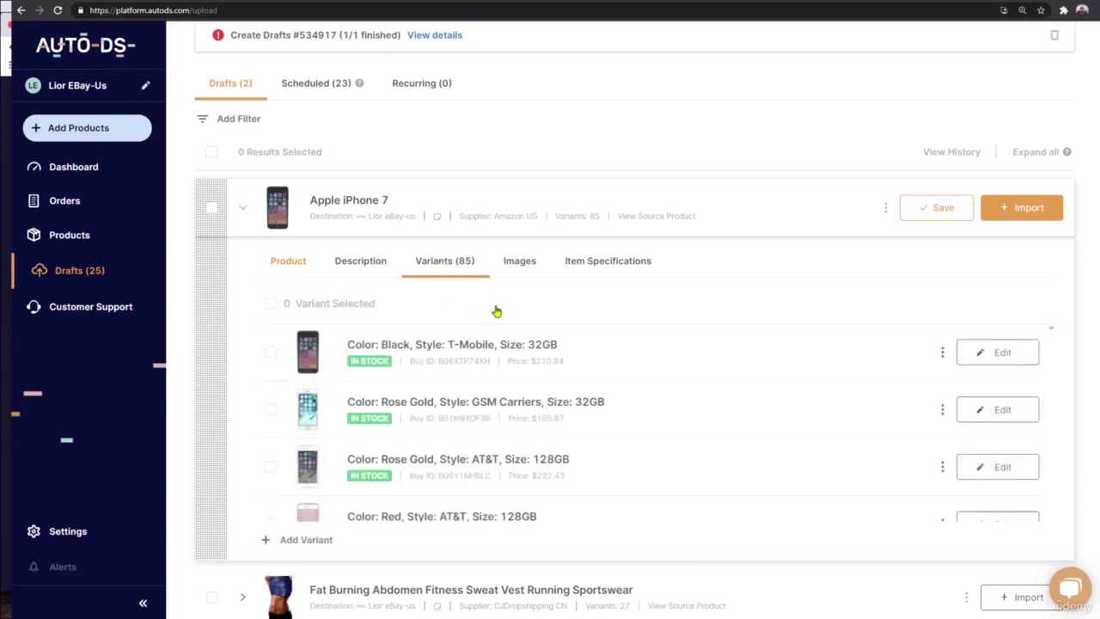
left_click(941, 352)
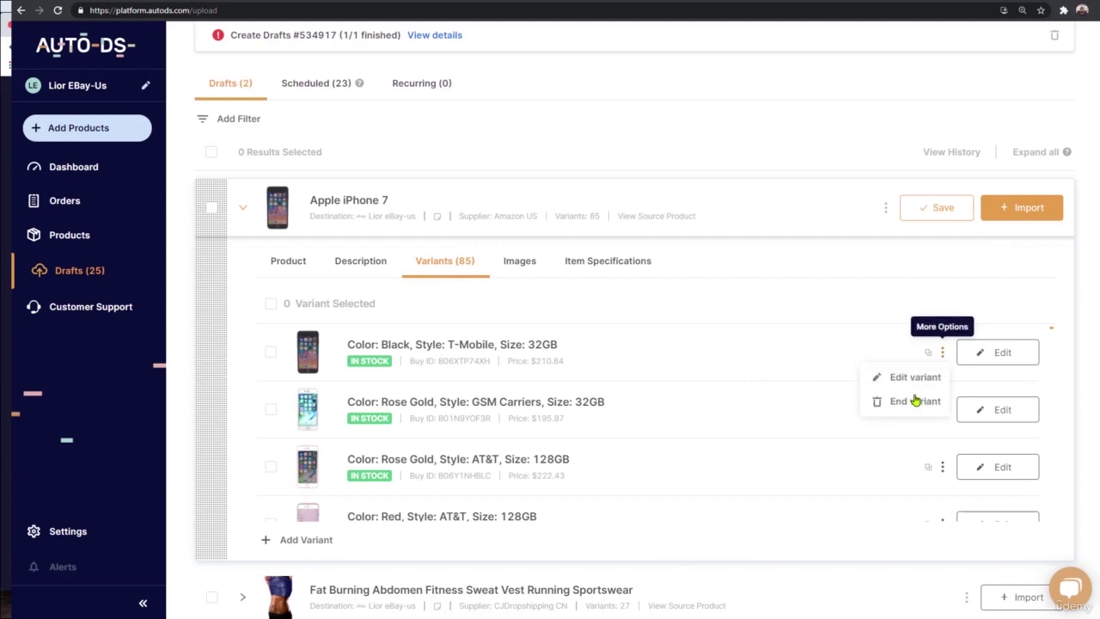
left_click(911, 404)
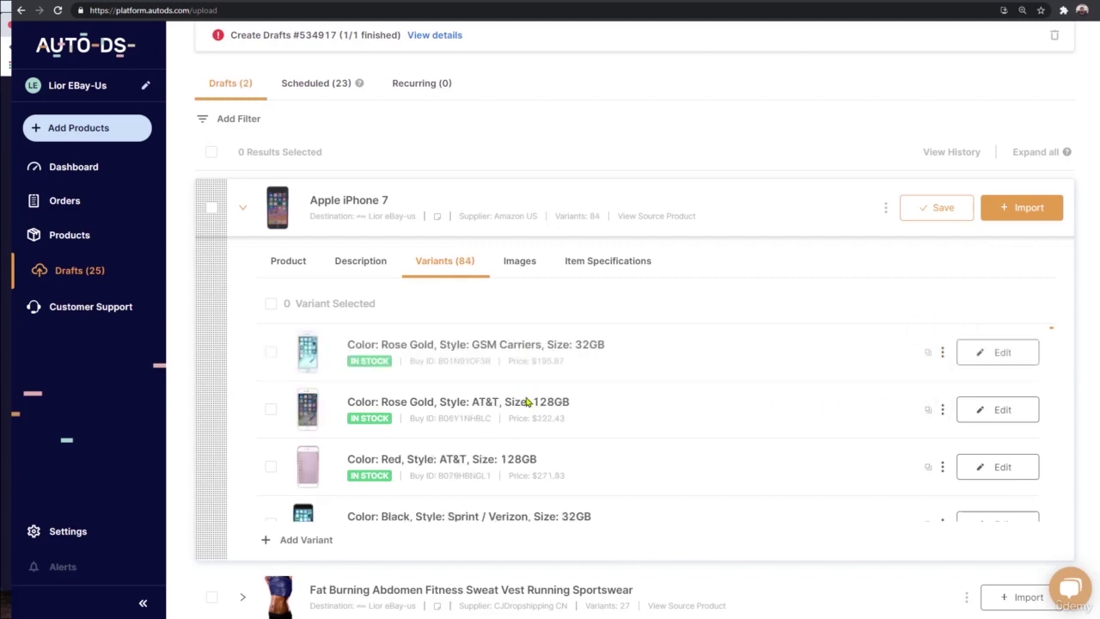
Change the draft's product title to "Apple iPhone Case".
left_click(292, 263)
left_click_drag(382, 336, 228, 335)
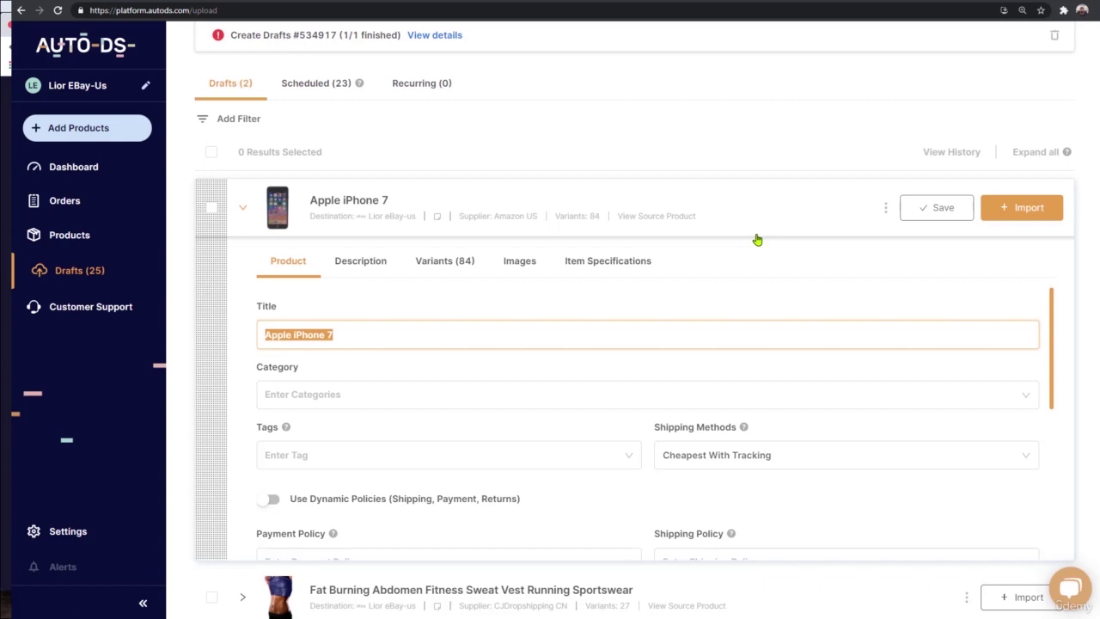
type("Apple iPhone ")
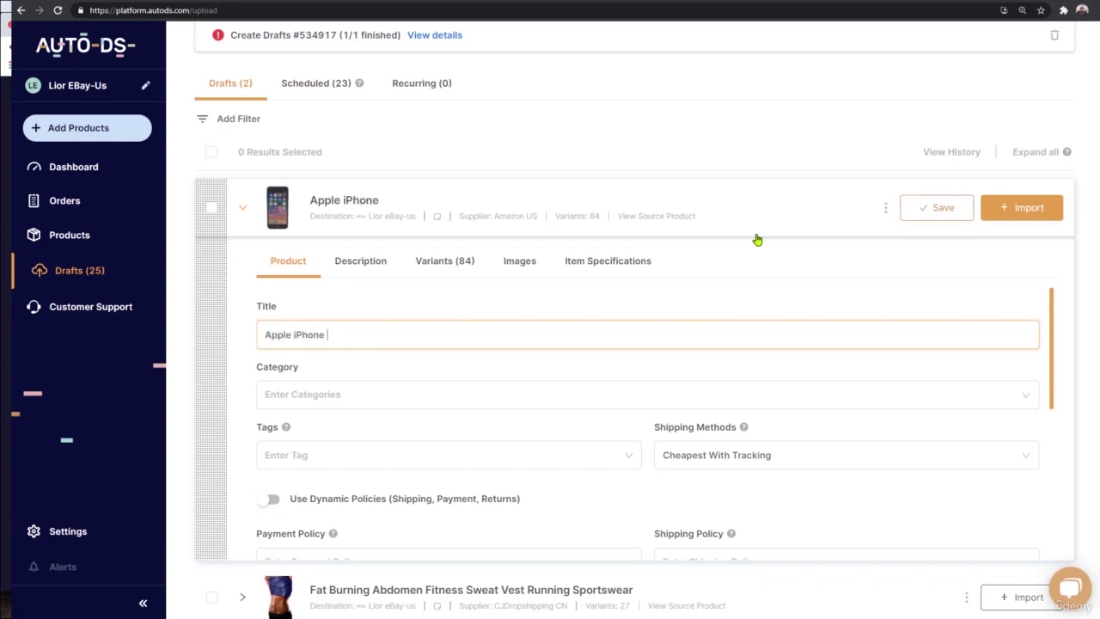
type("Case")
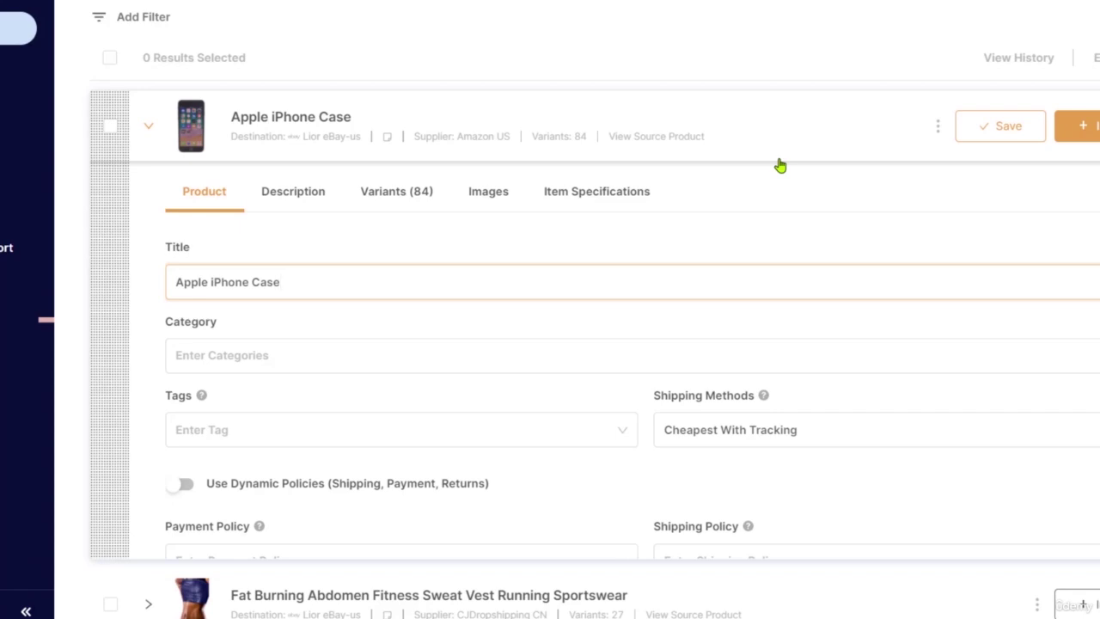
Reword the product title as "Case for Apple iPhone".
key("ctrl+a")
type("Case for")
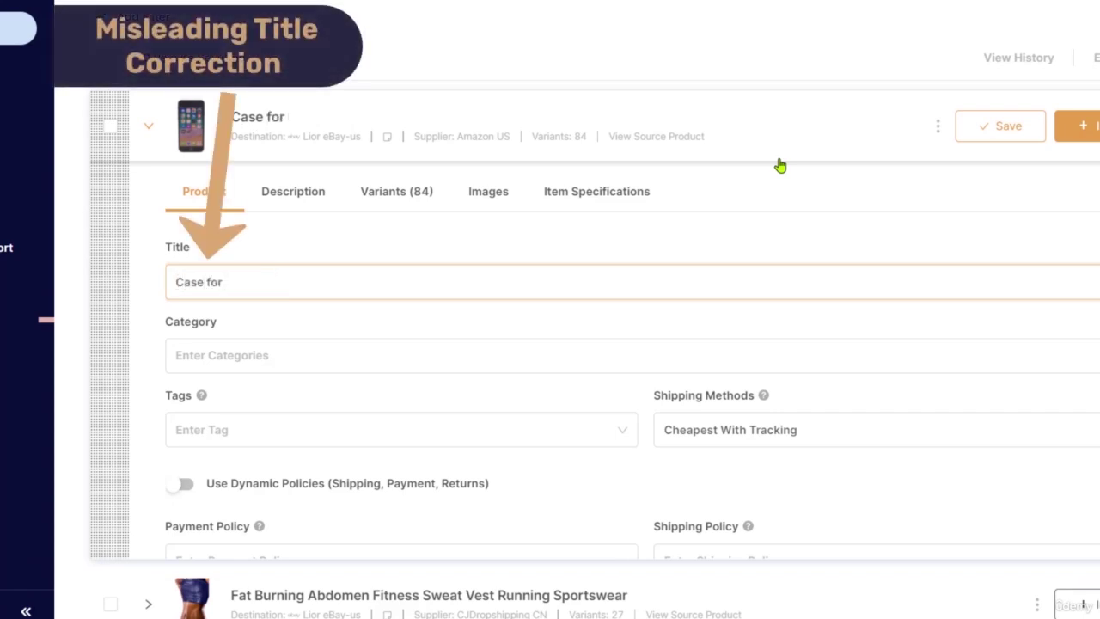
type(" iPhoneApple iPhone")
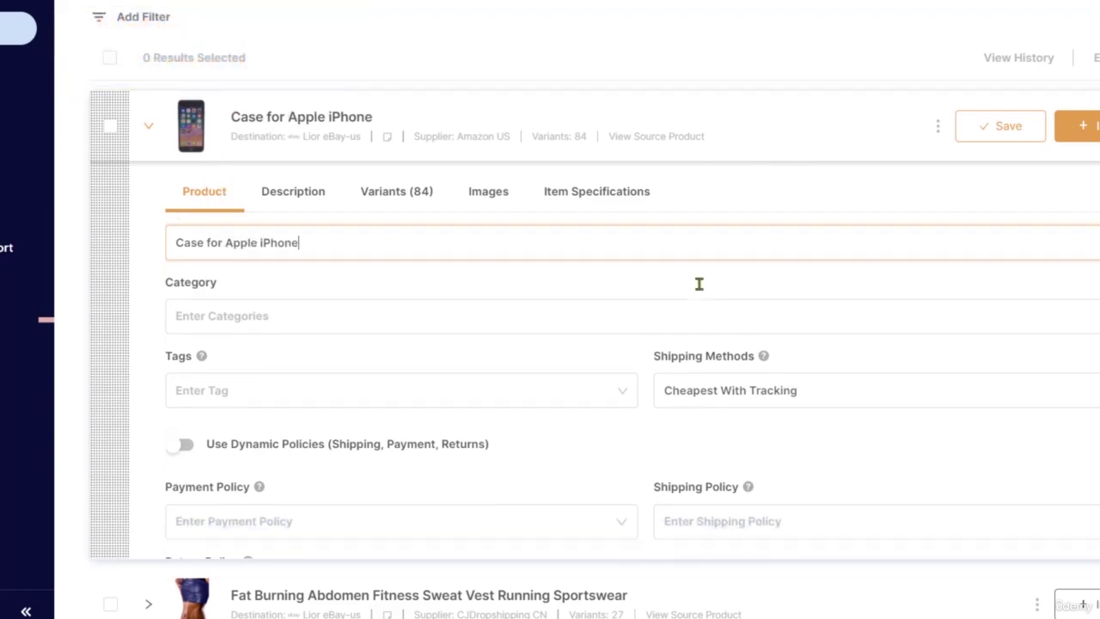
Find categories matching "cell" and set the draft's category to Cell Phones & Accessories → Cell Phones & Smartphones.
scroll(699, 283, "down", 5)
scroll(593, 305, "down", 4)
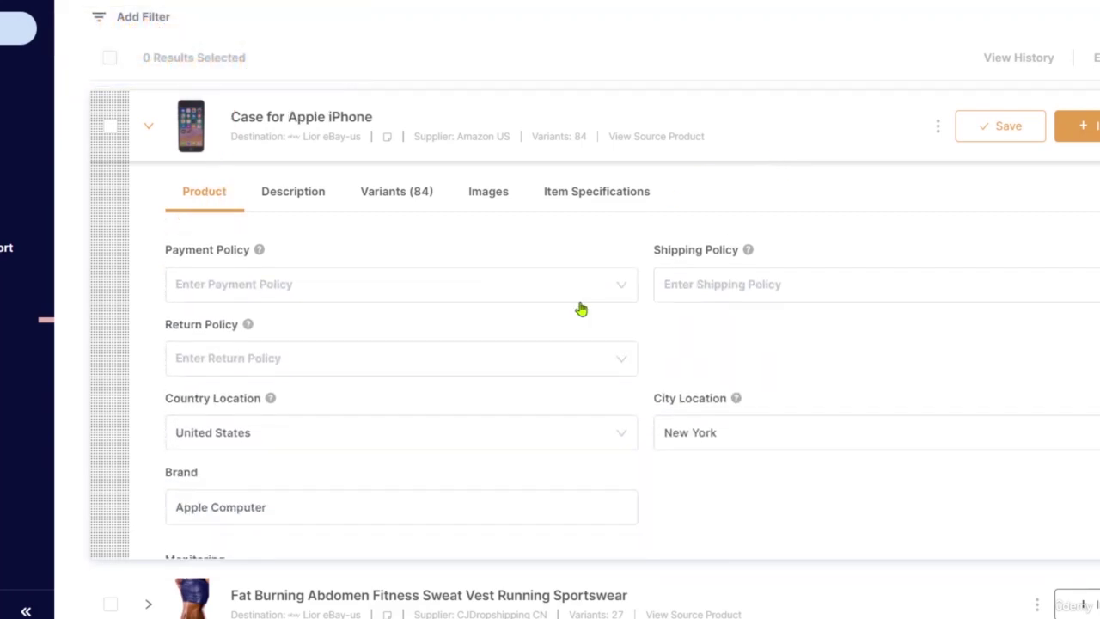
scroll(577, 307, "up", 5)
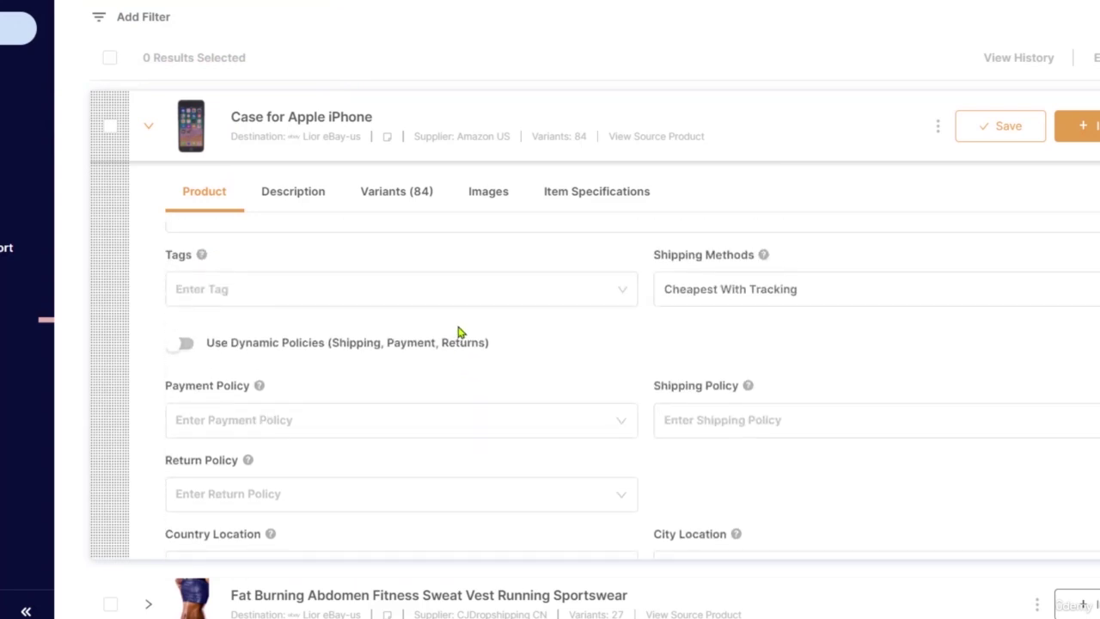
scroll(459, 334, "up", 2)
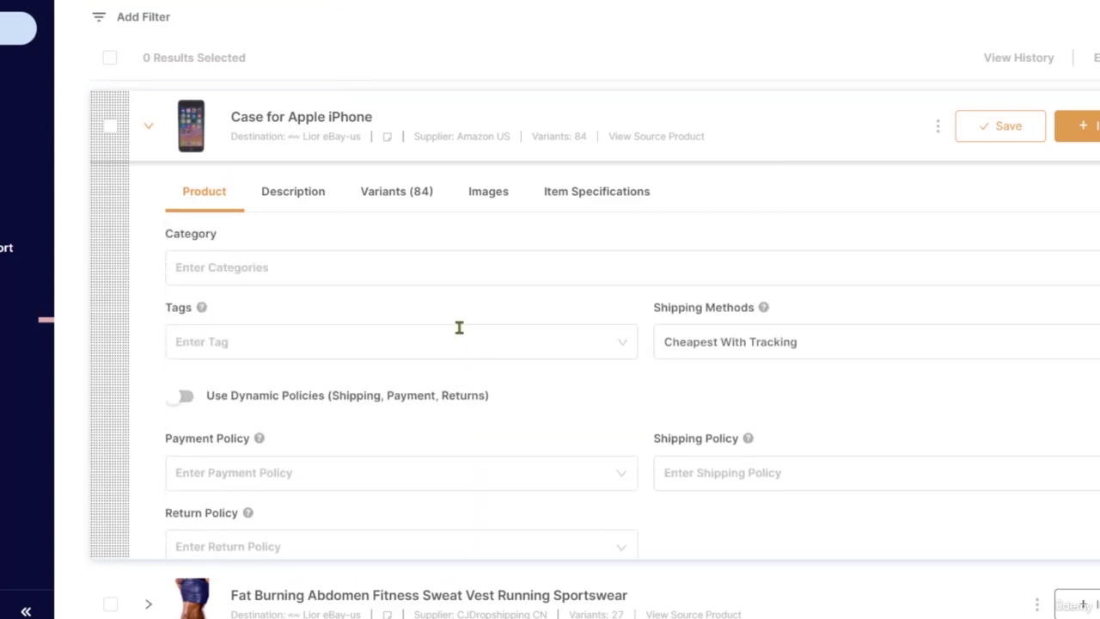
left_click(270, 287)
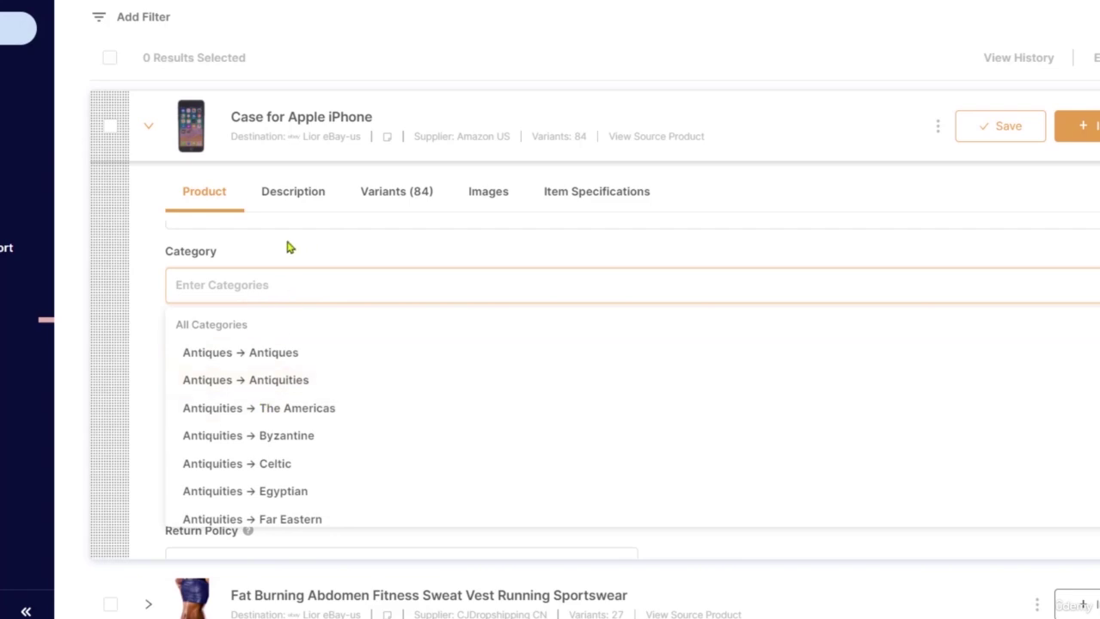
scroll(280, 403, "down", 3)
scroll(280, 403, "up", 3)
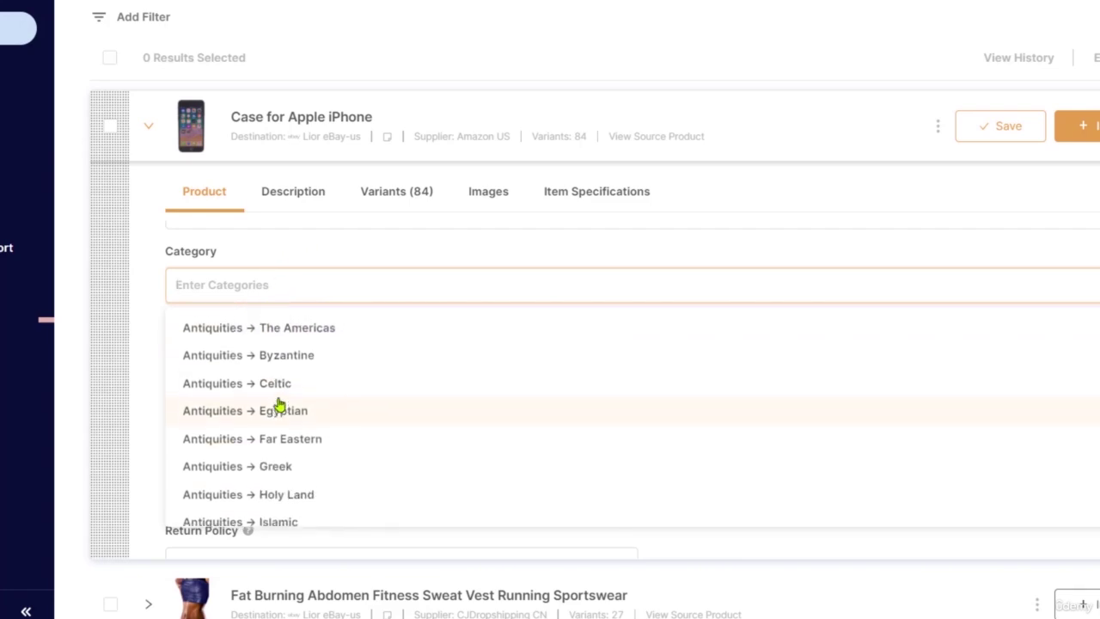
type("cell")
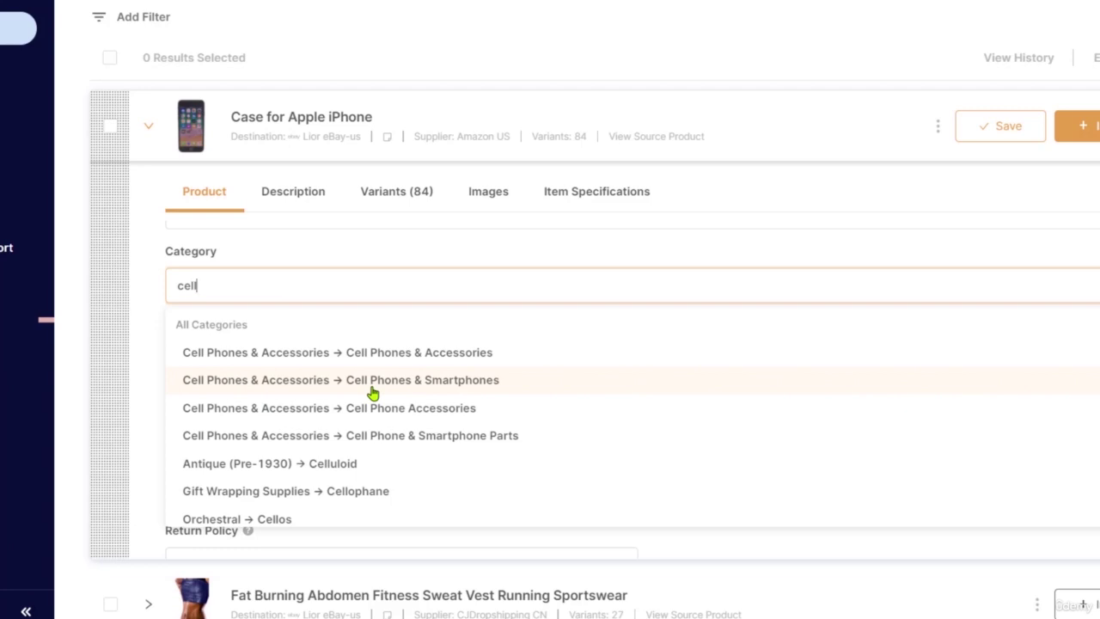
left_click(373, 386)
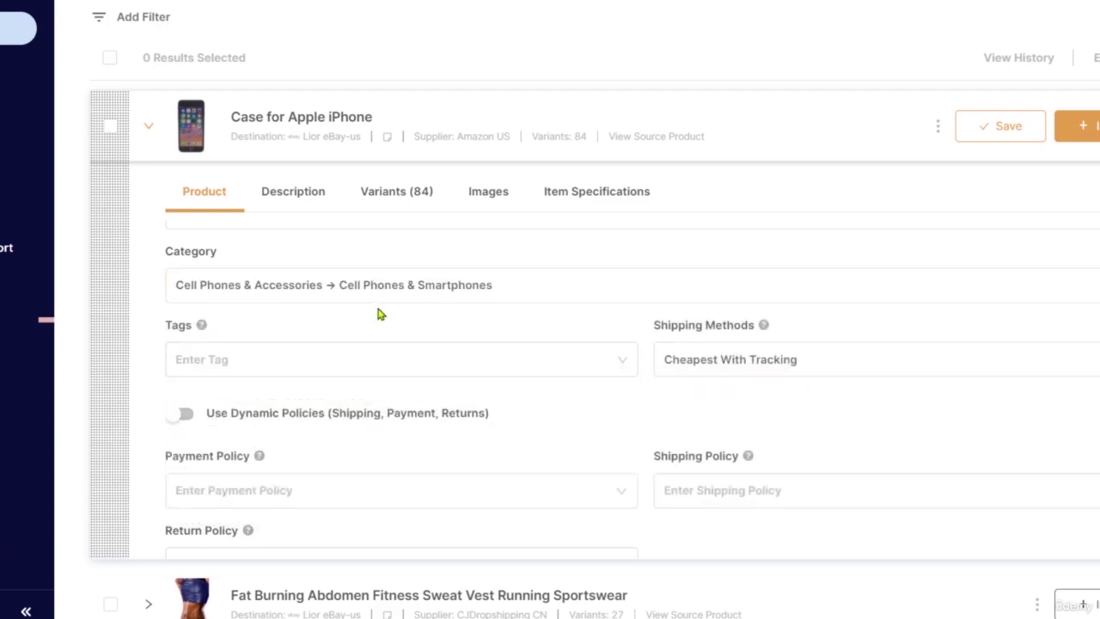
Remove "Case for" from the title and add "7" so that it reads "Apple iPhone 7".
scroll(421, 326, "up", 1)
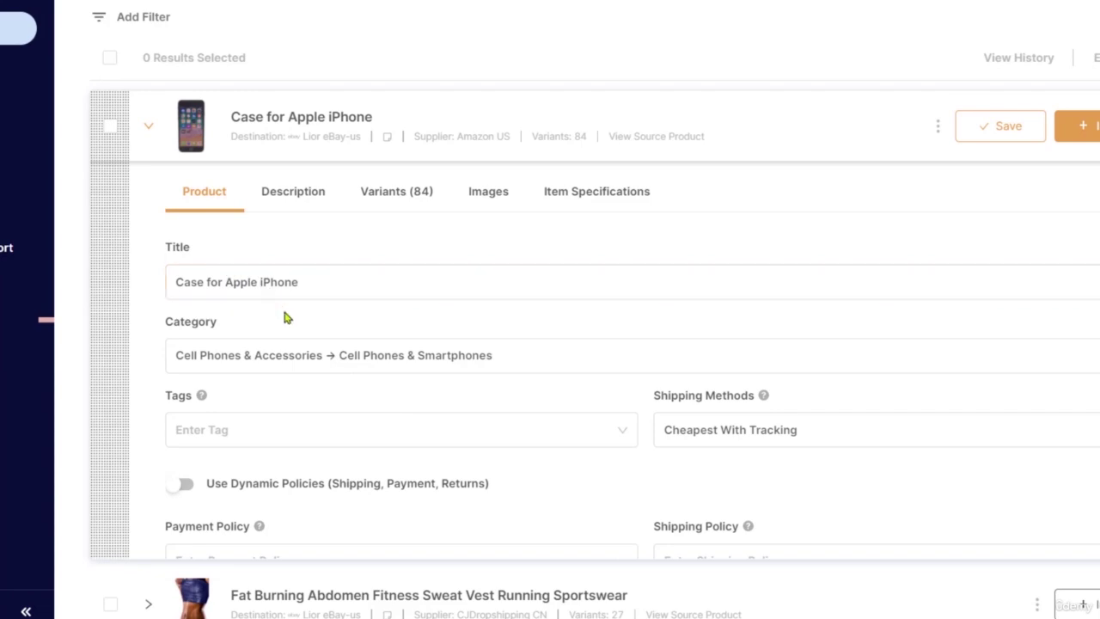
left_click_drag(175, 282, 225, 282)
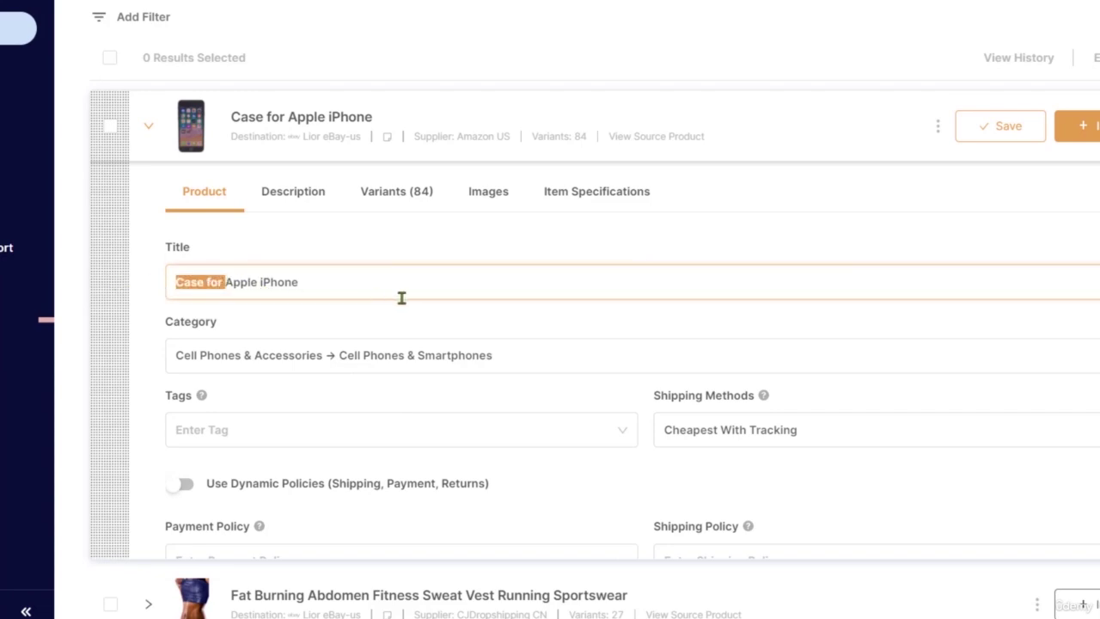
key("BackSpace")
left_click(401, 298)
type("7")
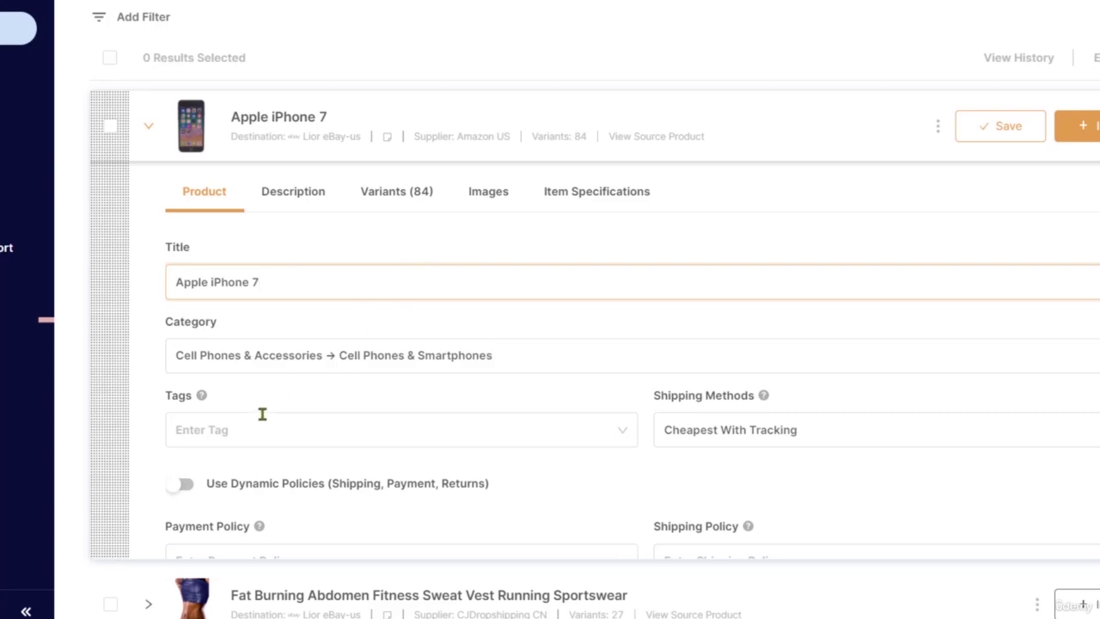
Check the category choices for the Apple iPhone 7 draft, keep Cell Phones & Smartphones and review the shipping and policy fields.
left_click(545, 356)
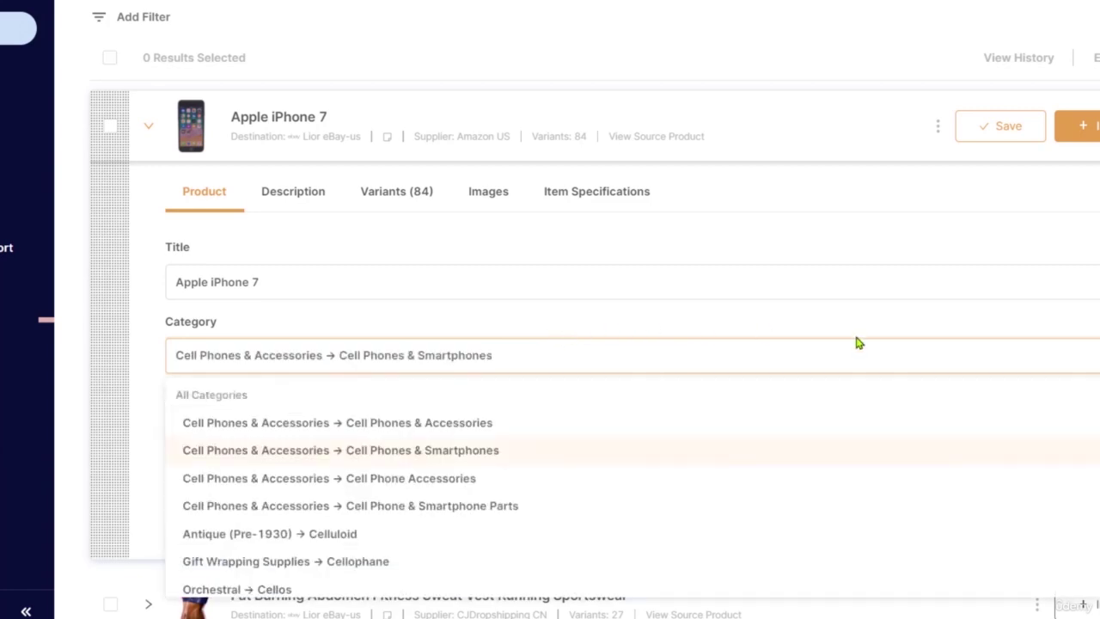
key("Return")
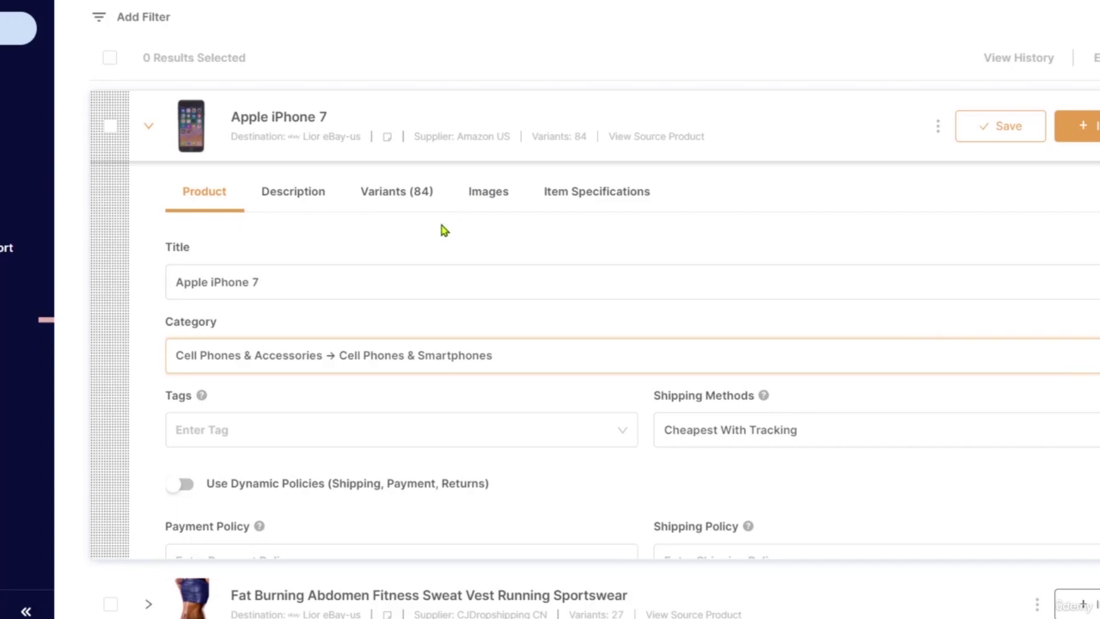
scroll(359, 270, "down", 1)
scroll(356, 278, "down", 1)
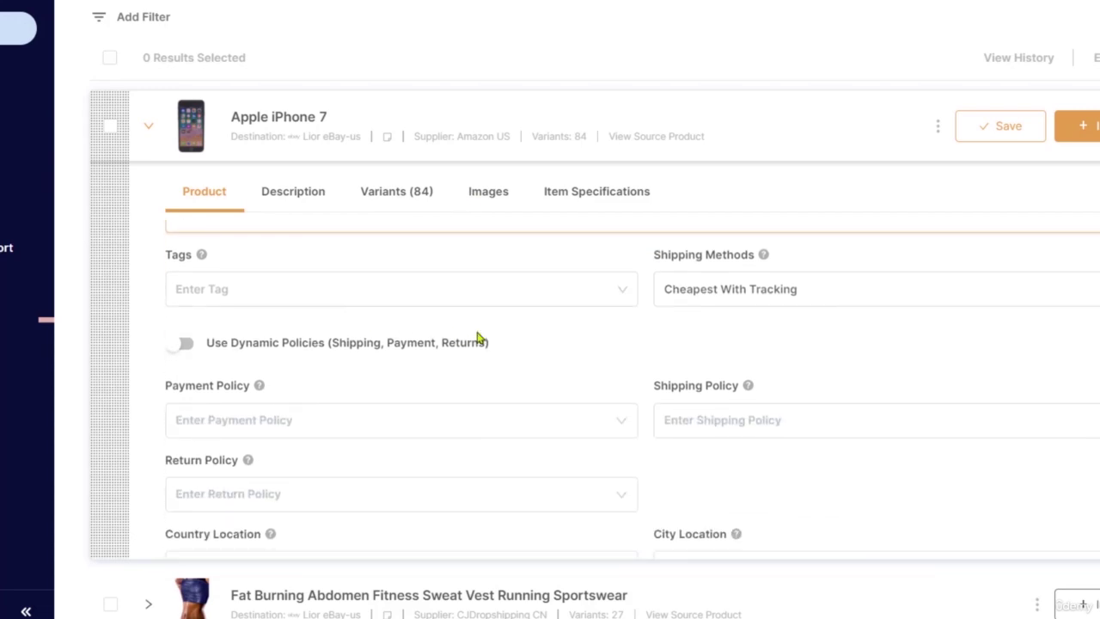
scroll(476, 353, "up", 2)
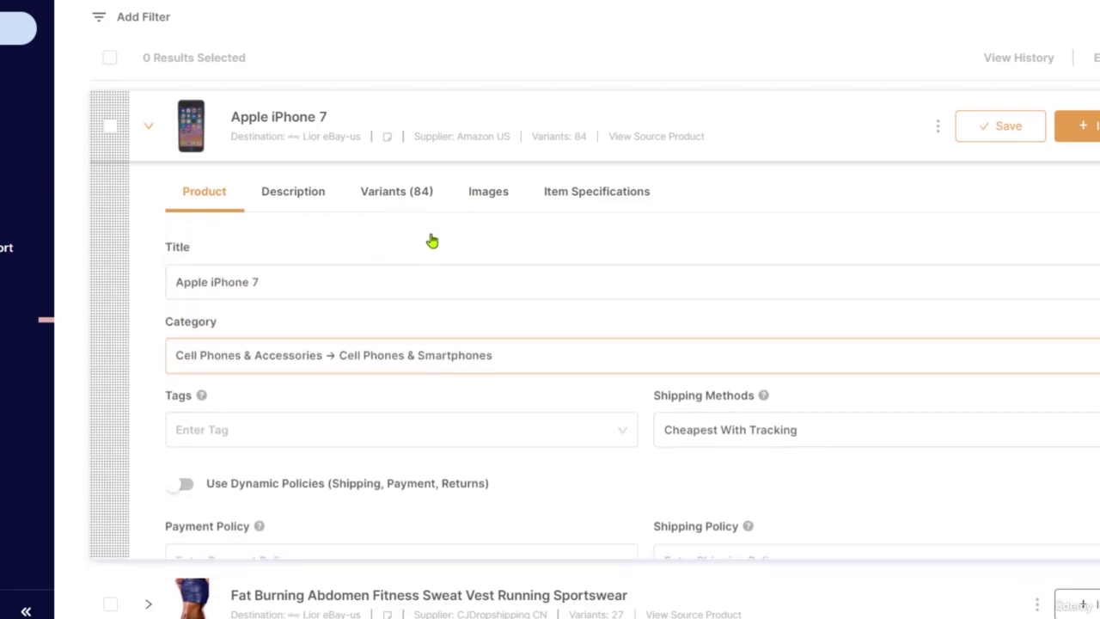
Review the pricing settings of the Rose Gold, GSM Carriers, 32GB variant without changing them, and return to the draft's product details.
left_click(396, 204)
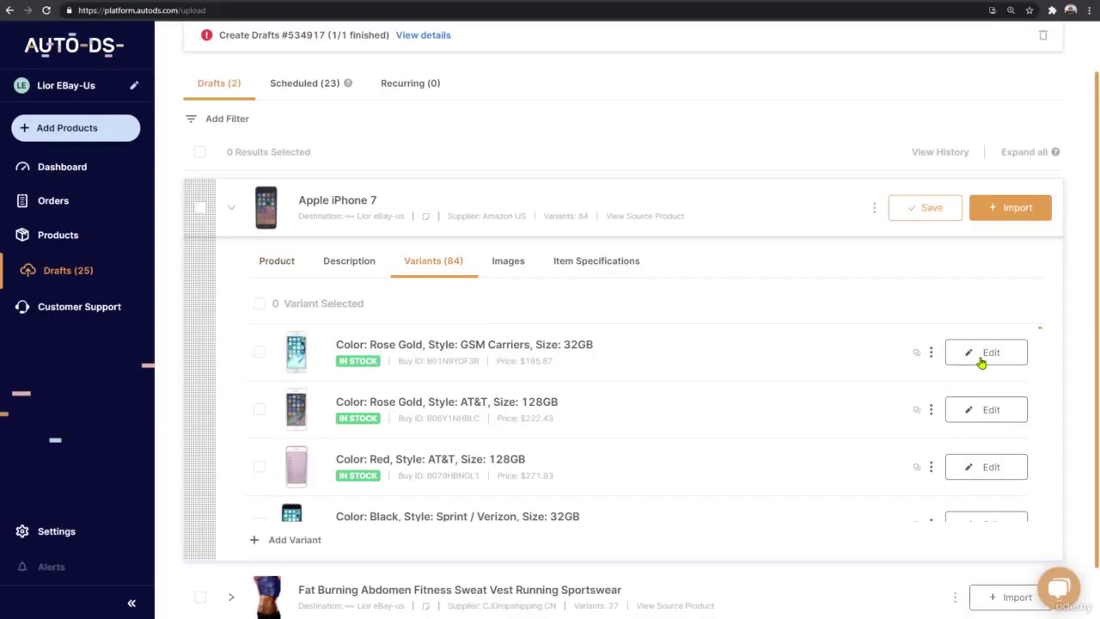
left_click(981, 361)
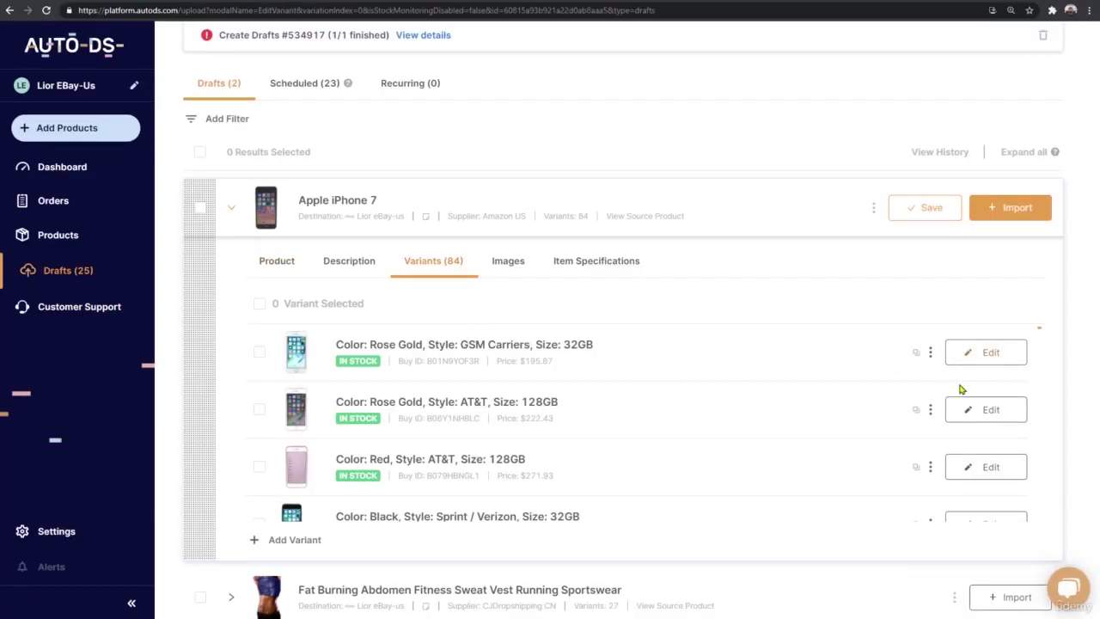
left_click(977, 358)
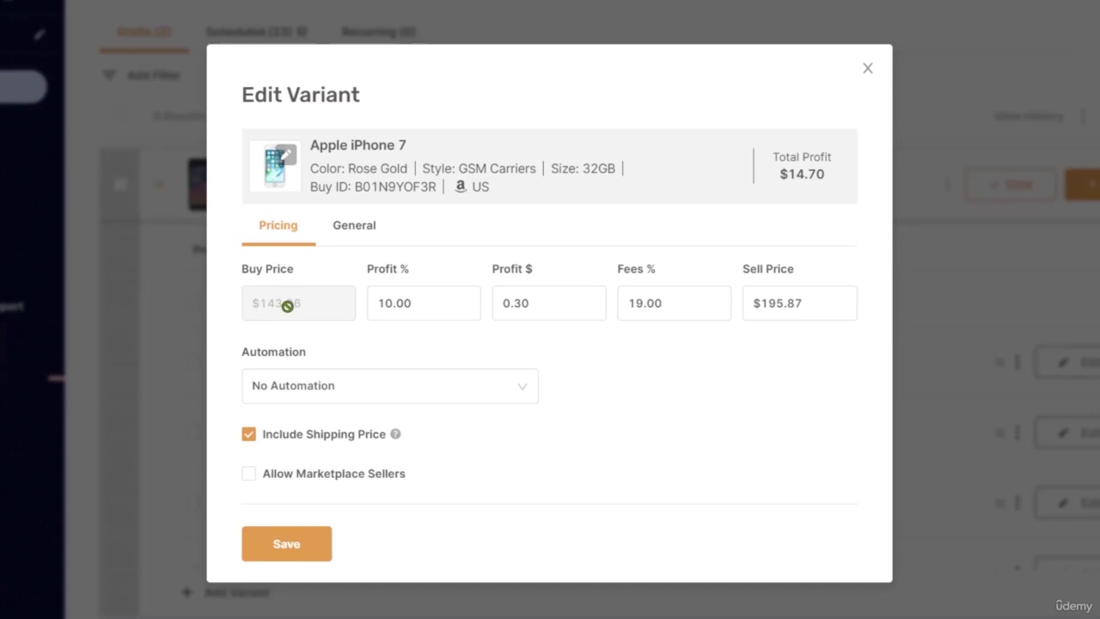
left_click(412, 306)
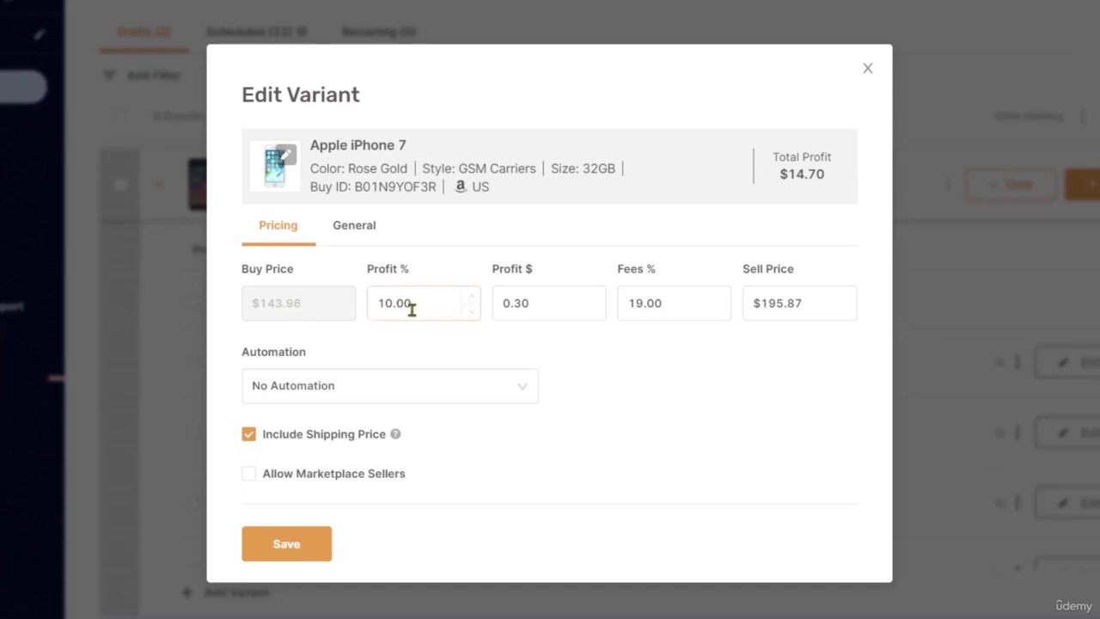
left_click(280, 332)
left_click(867, 70)
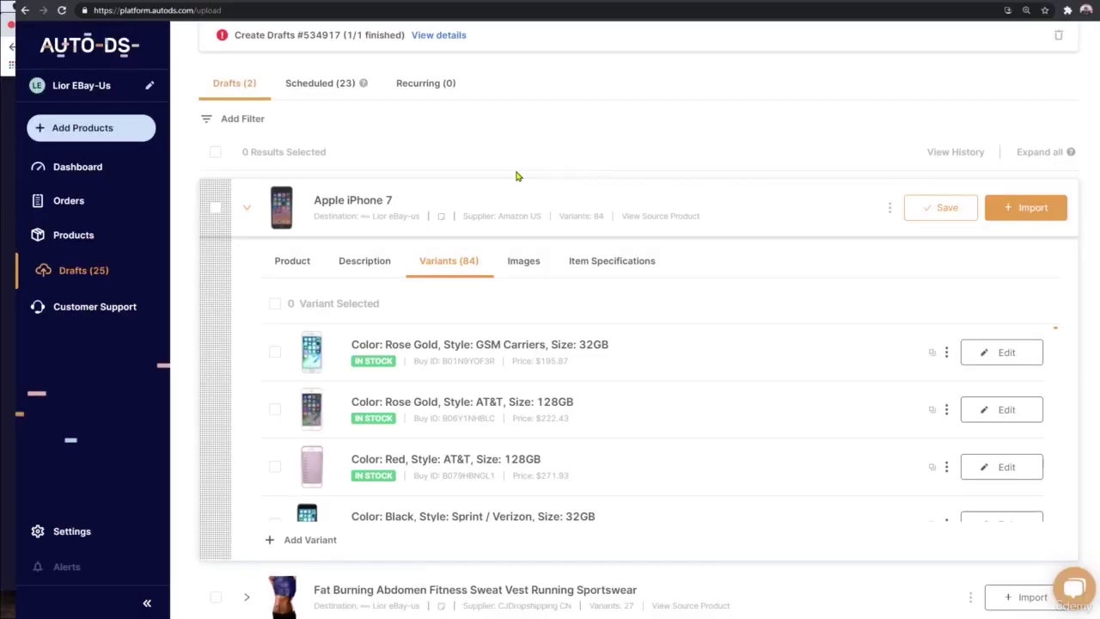
left_click(294, 263)
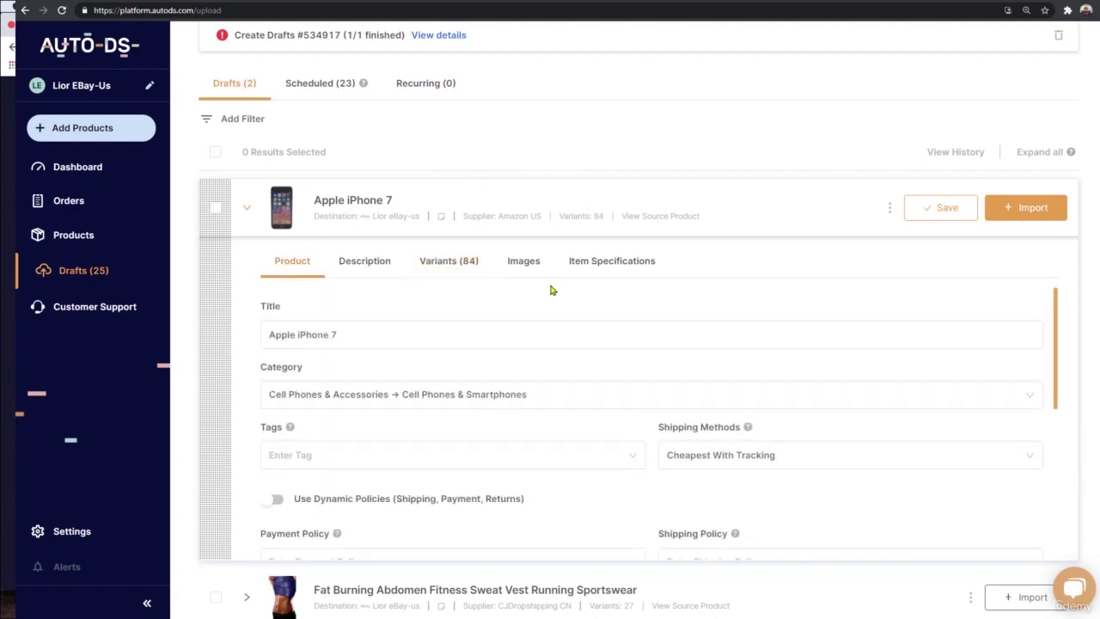
scroll(498, 292, "up", 1)
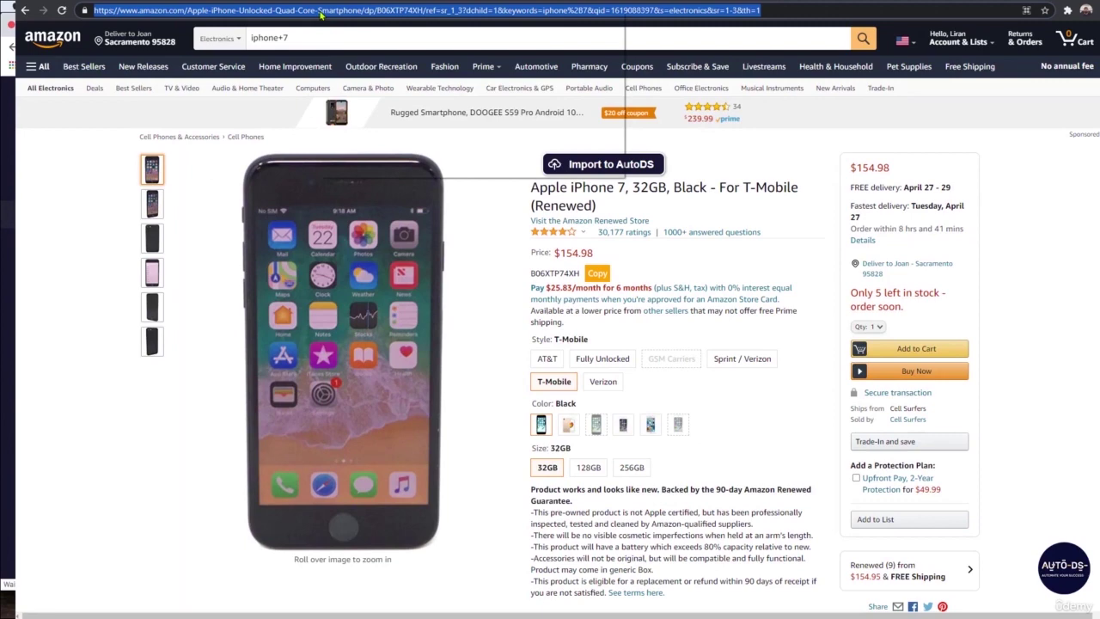
Copy the URL of the Amazon Apple iPhone 7 listing and enter it as a new product to add in AutoDS.
right_click(319, 15)
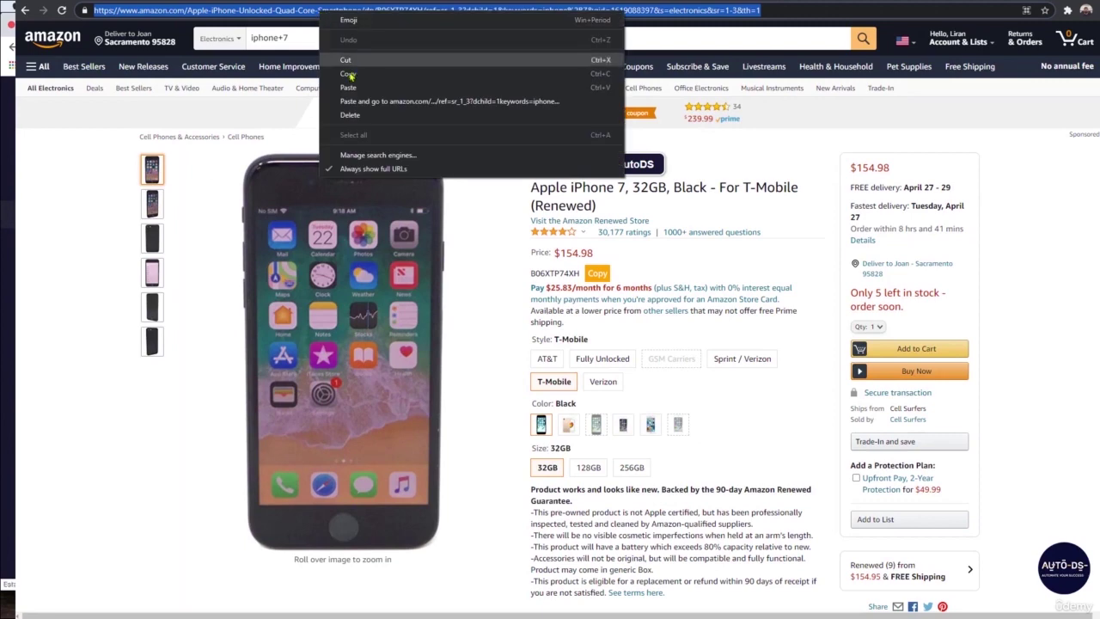
left_click(344, 66)
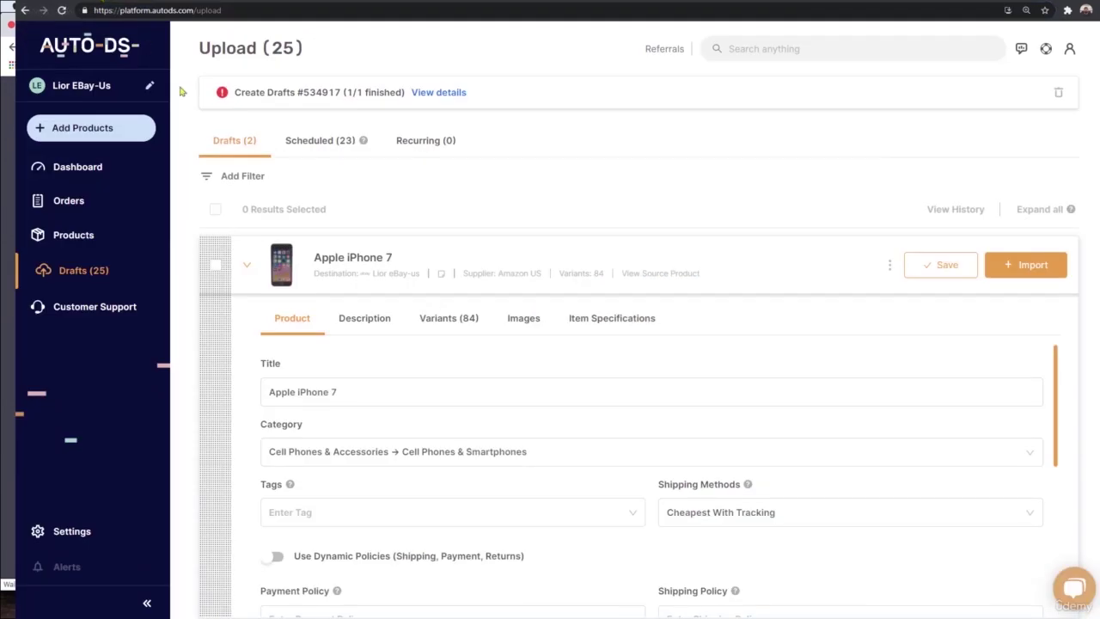
left_click(110, 128)
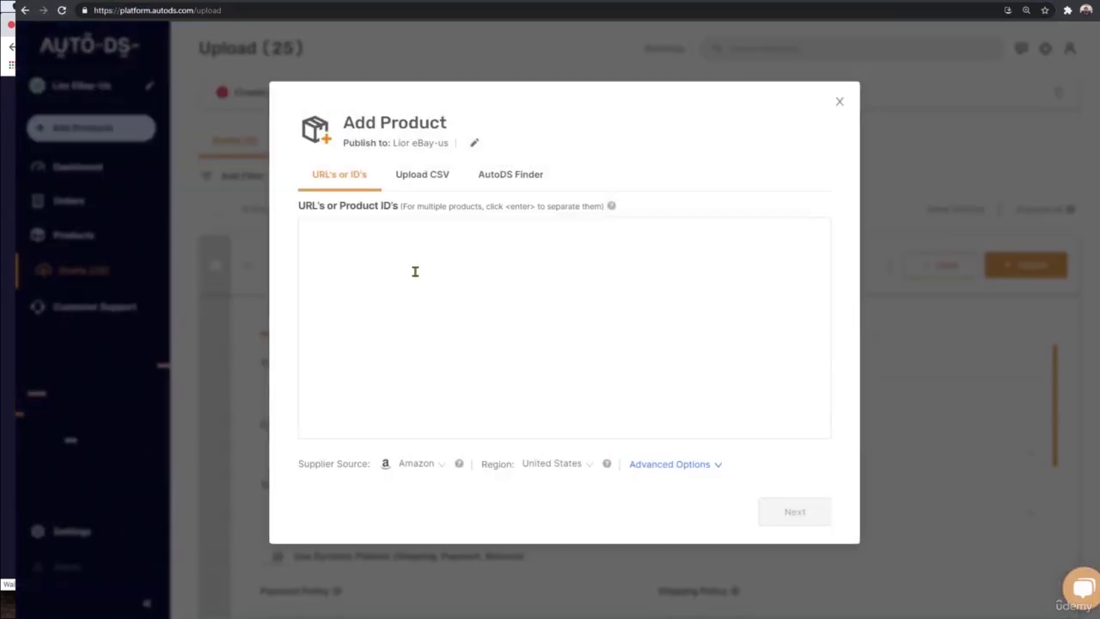
left_click(365, 248)
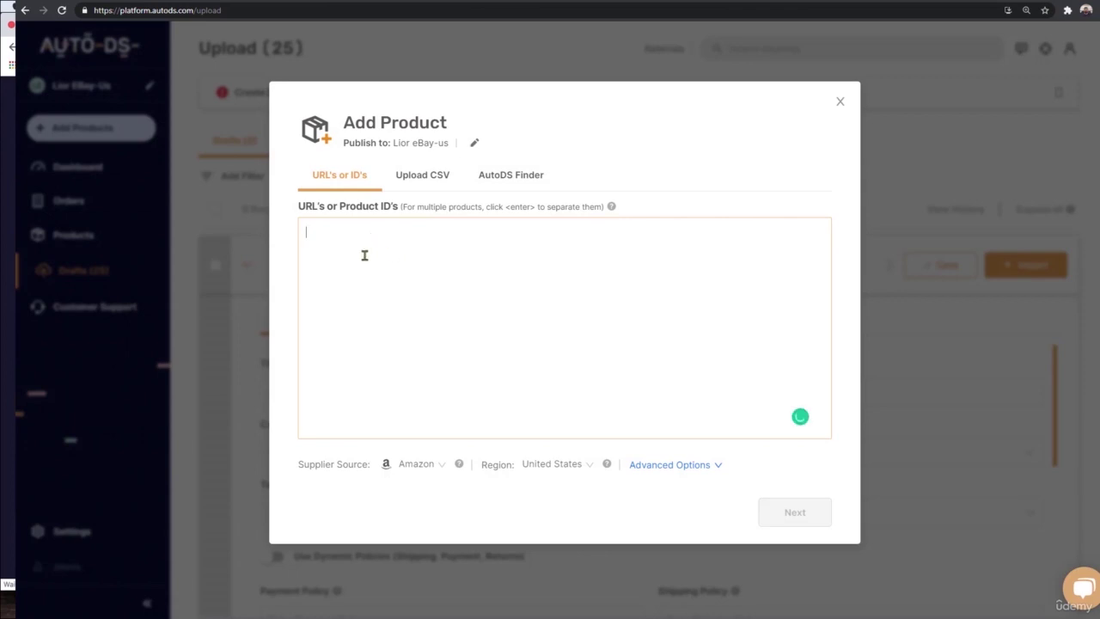
key("ctrl+v")
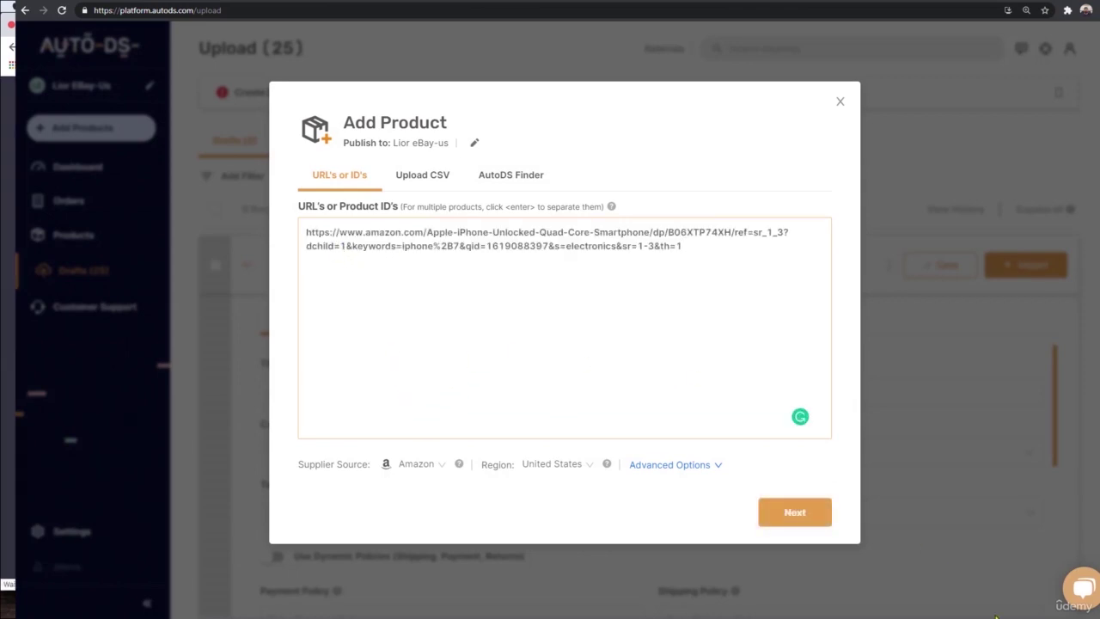
Import the Amazon product as a draft, keeping each supplier's default pricing settings, and open the details of the new draft-creation job.
left_click(781, 514)
left_click(780, 514)
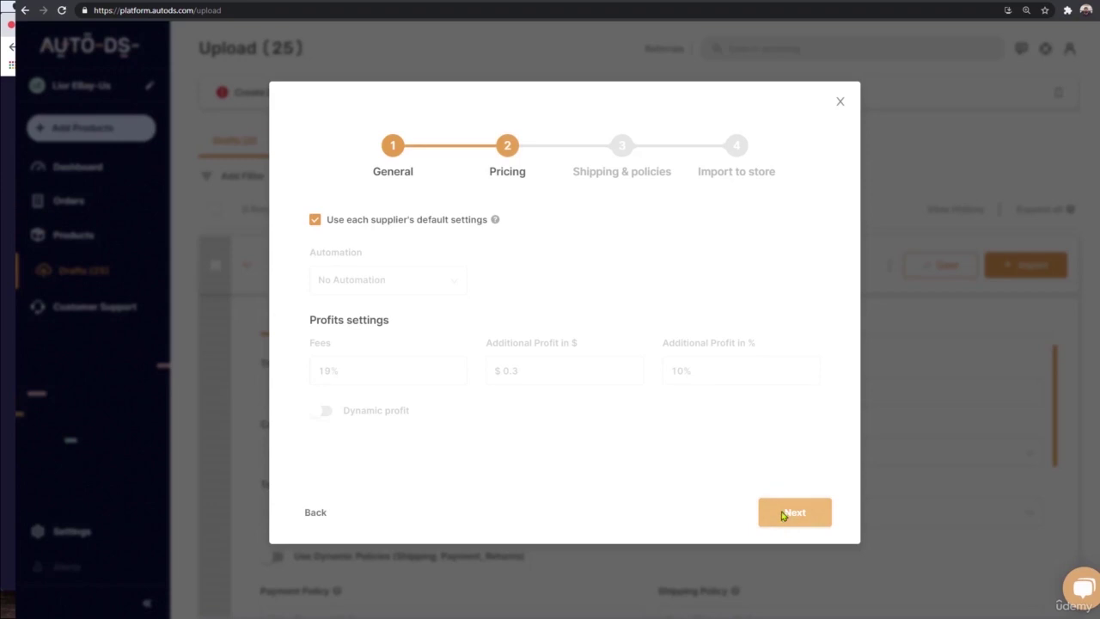
left_click(782, 513)
left_click(791, 567)
left_click(785, 518)
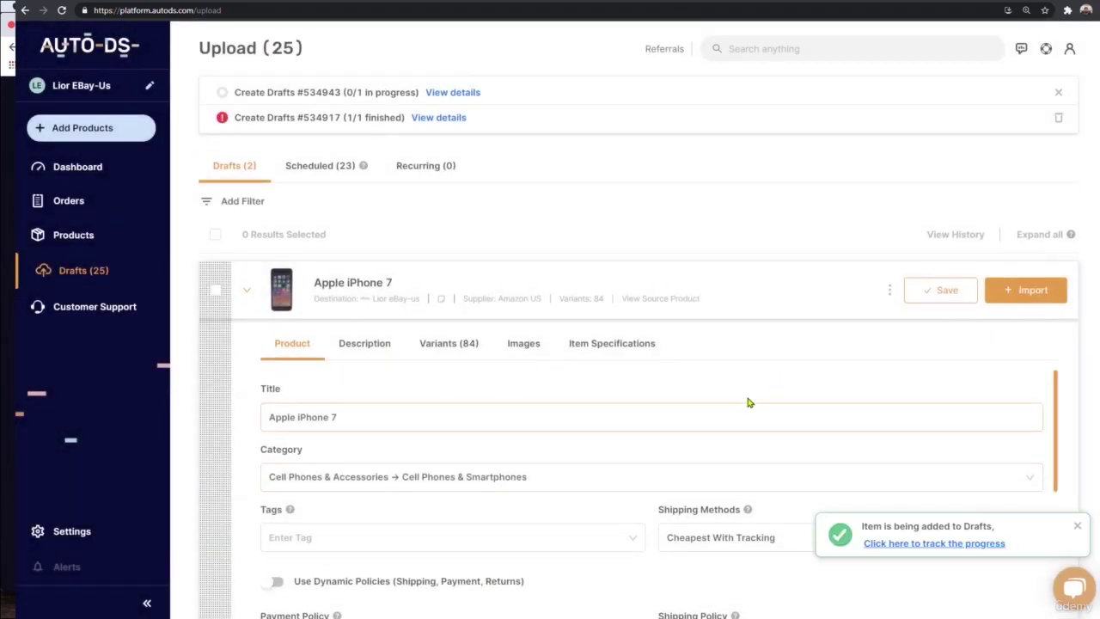
left_click(442, 96)
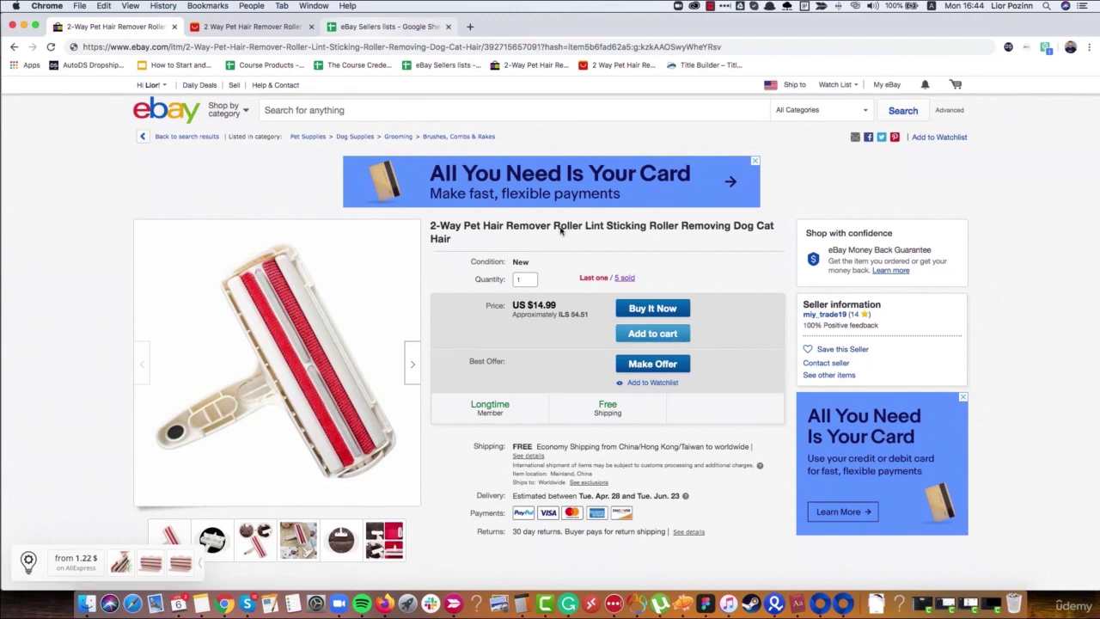
Examine the pet hair remover's entry in the Products to upload sheet of the eBay Sellers lists spreadsheet.
left_click(397, 31)
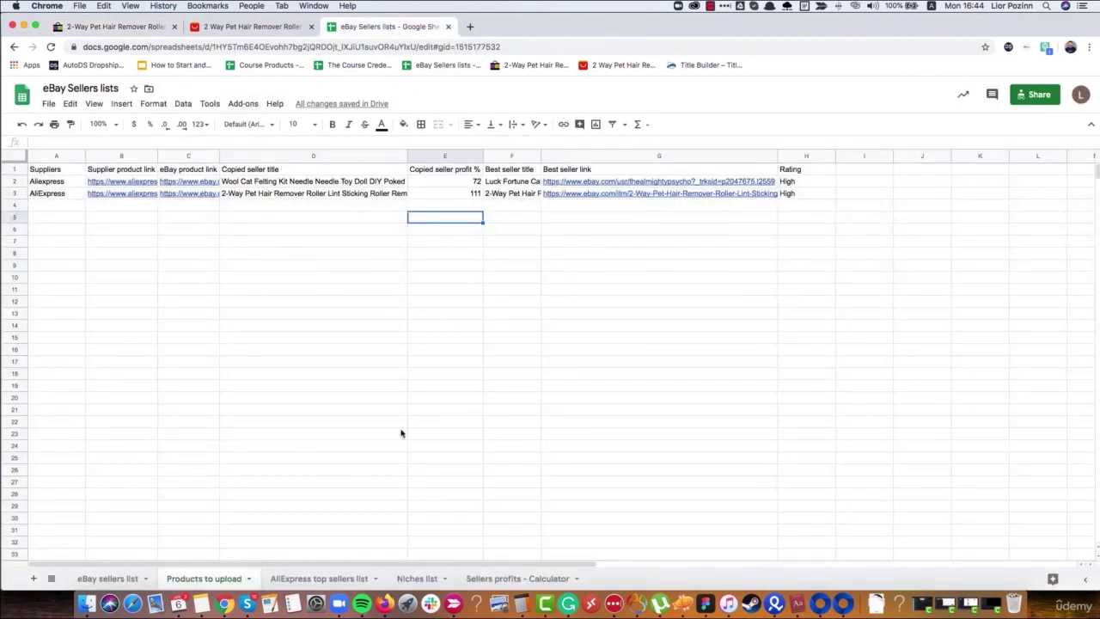
left_click_drag(51, 195, 384, 221)
left_click(385, 222)
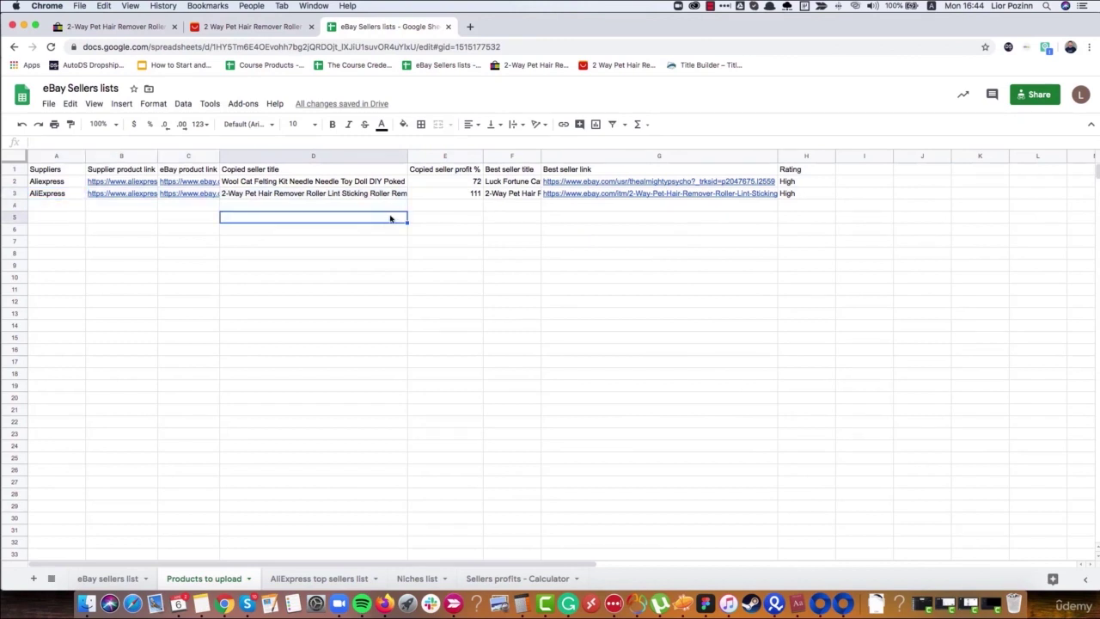
Check the profit percentage in the Sellers profits - Calculator sheet against the pet hair remover's copied seller profit in Products to upload.
left_click(532, 578)
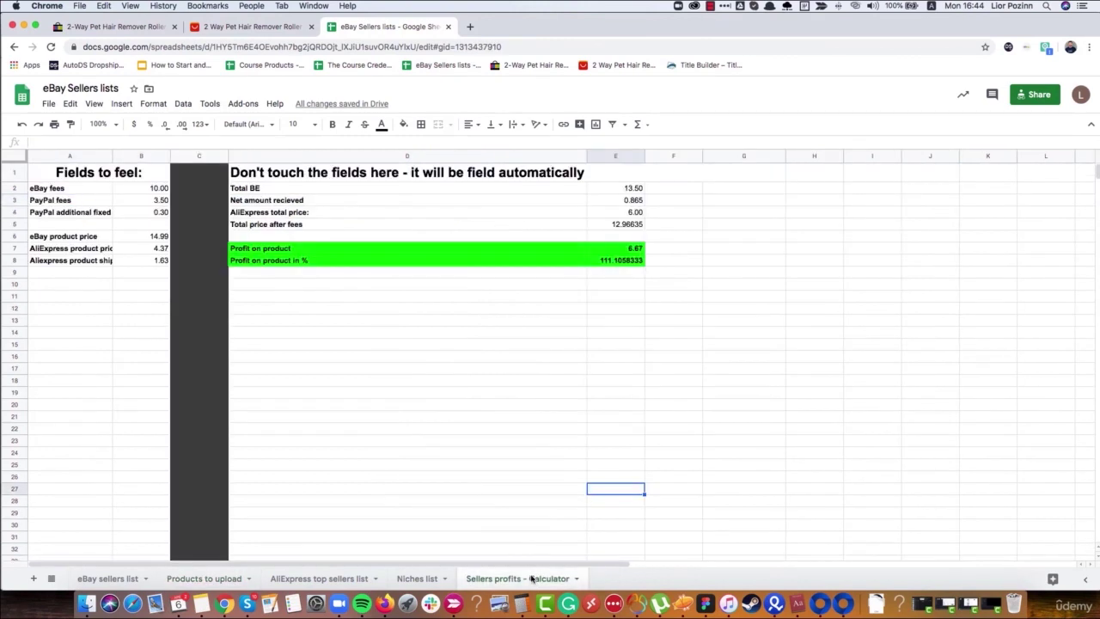
left_click(637, 258)
left_click(335, 262)
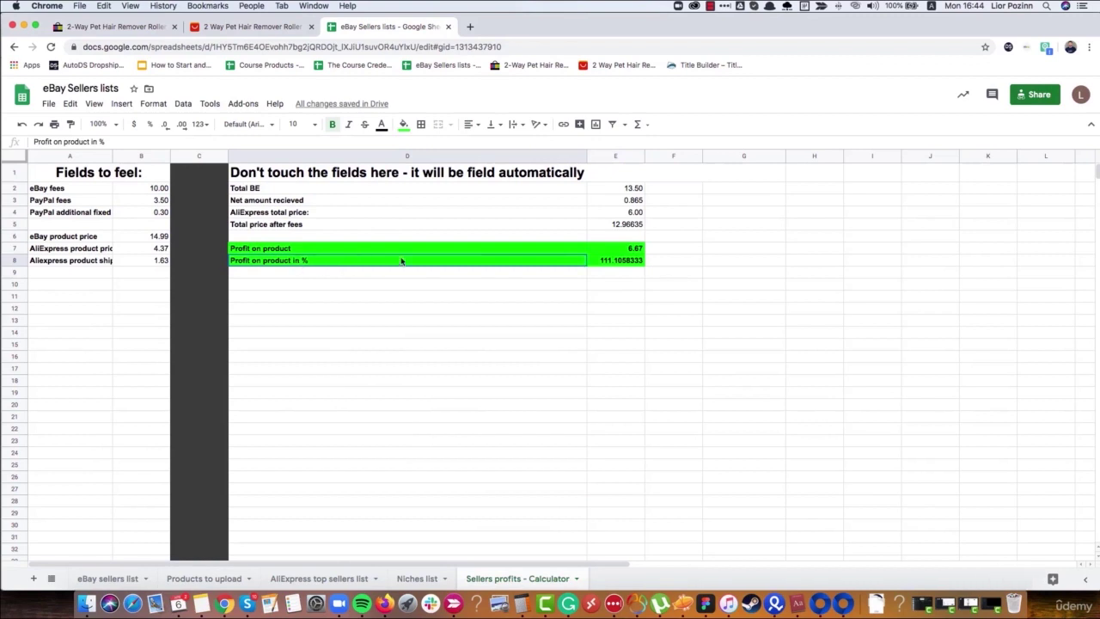
left_click(606, 260)
left_click(485, 262)
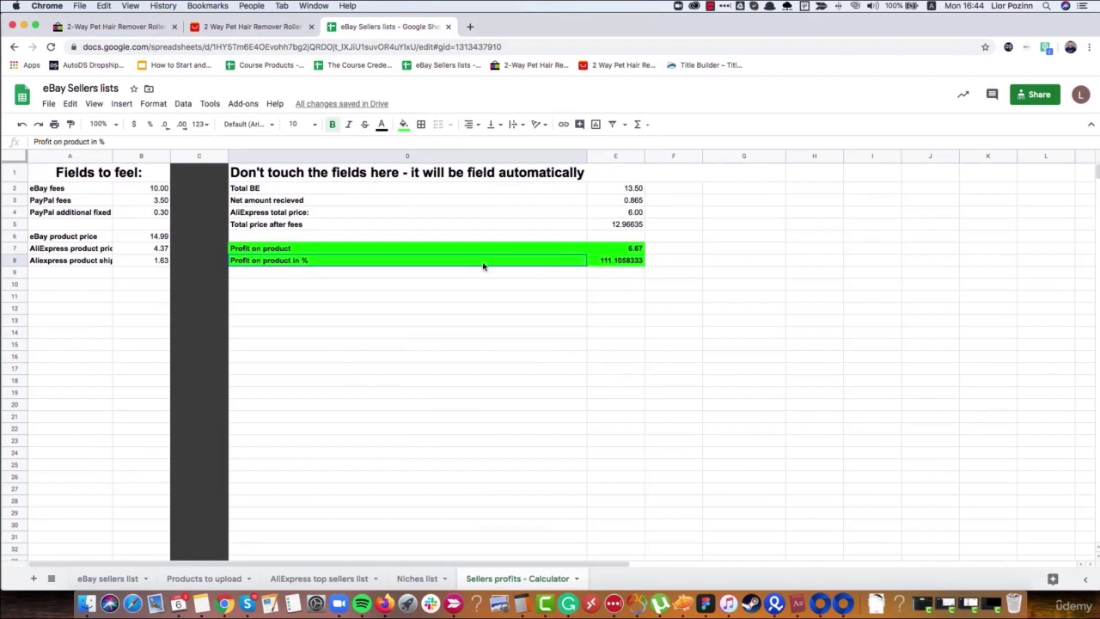
left_click(606, 262)
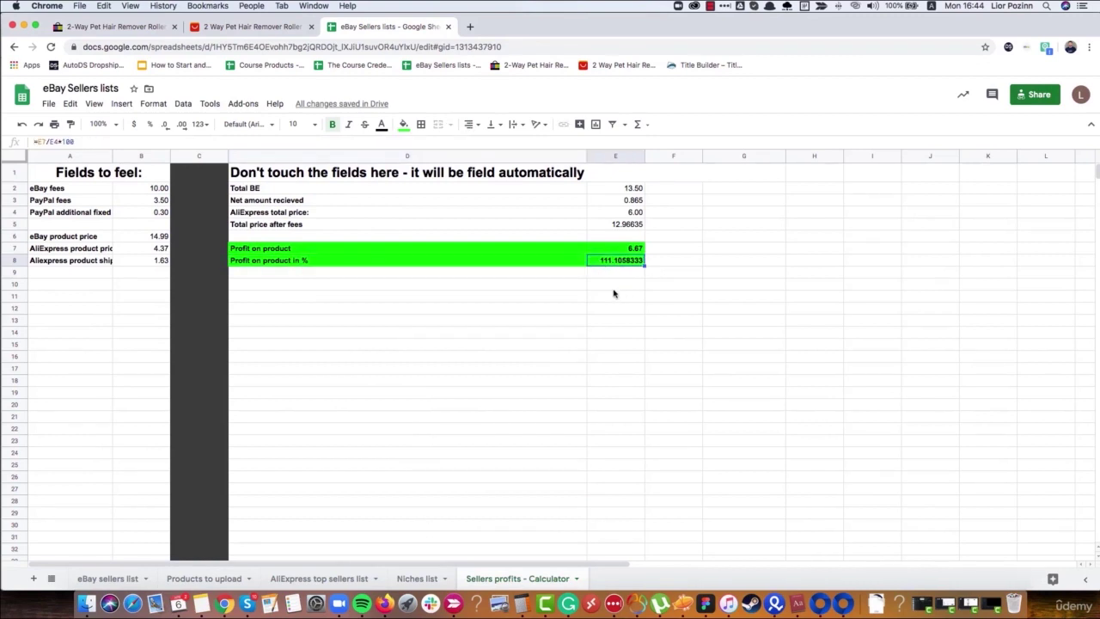
left_click(206, 578)
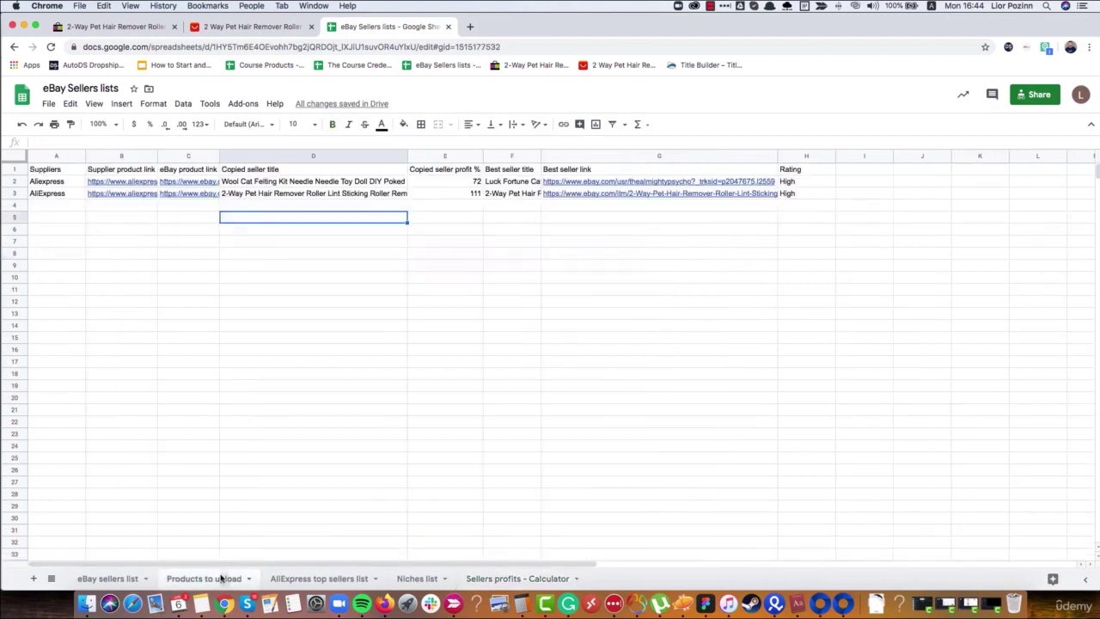
left_click(481, 194)
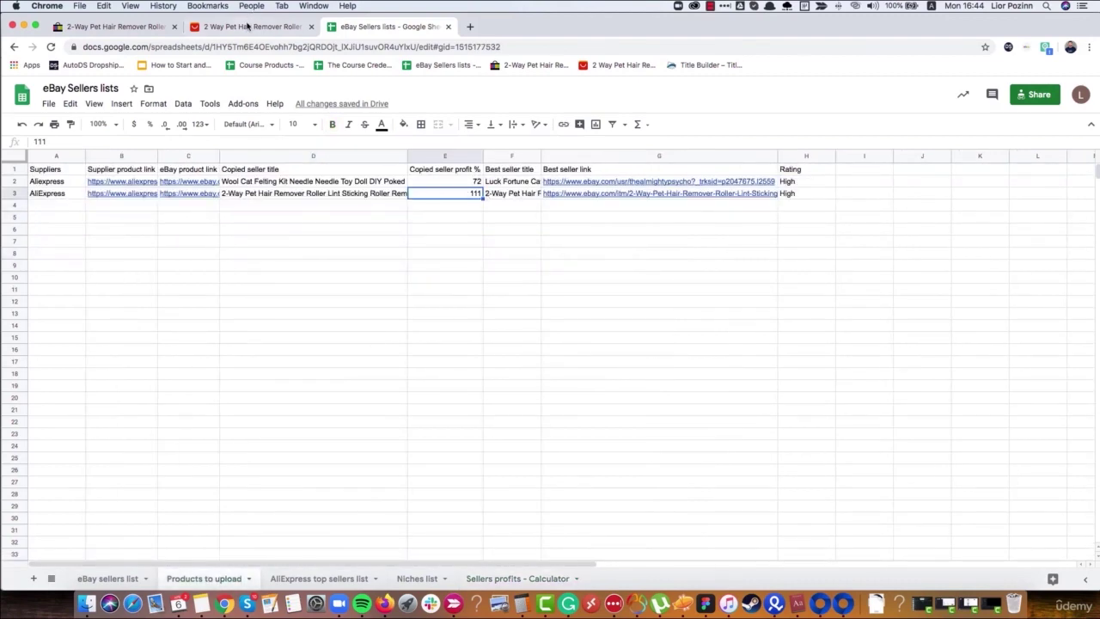
Set the AliExpress pet hair remover's shipping method to ePacket for delivery to the United States.
left_click(249, 27)
scroll(164, 474, "down", 2)
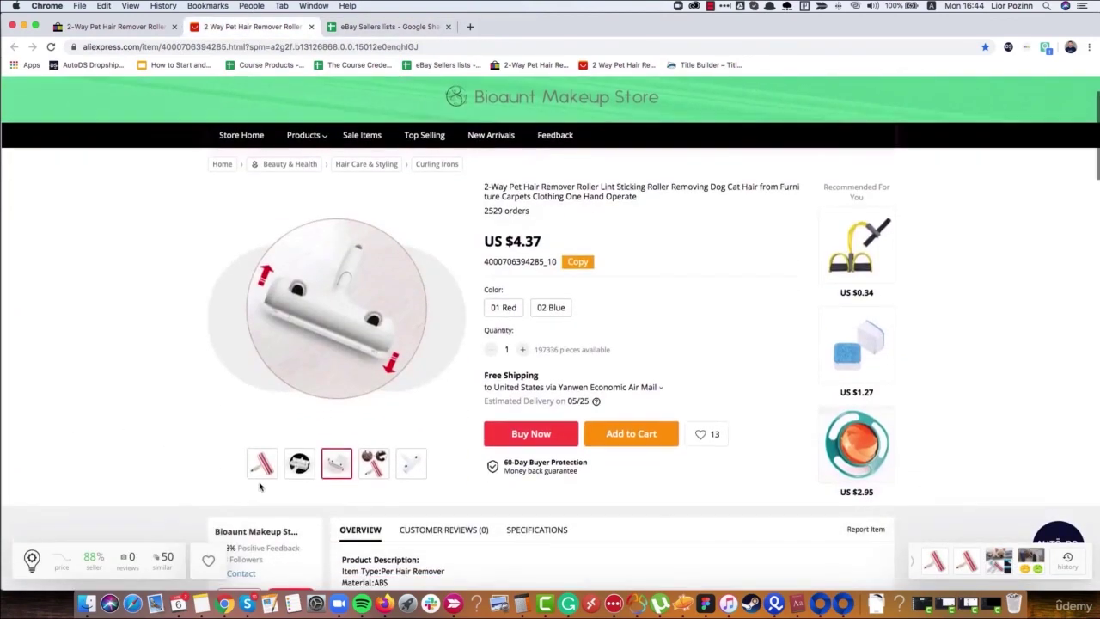
scroll(637, 263, "up", 1)
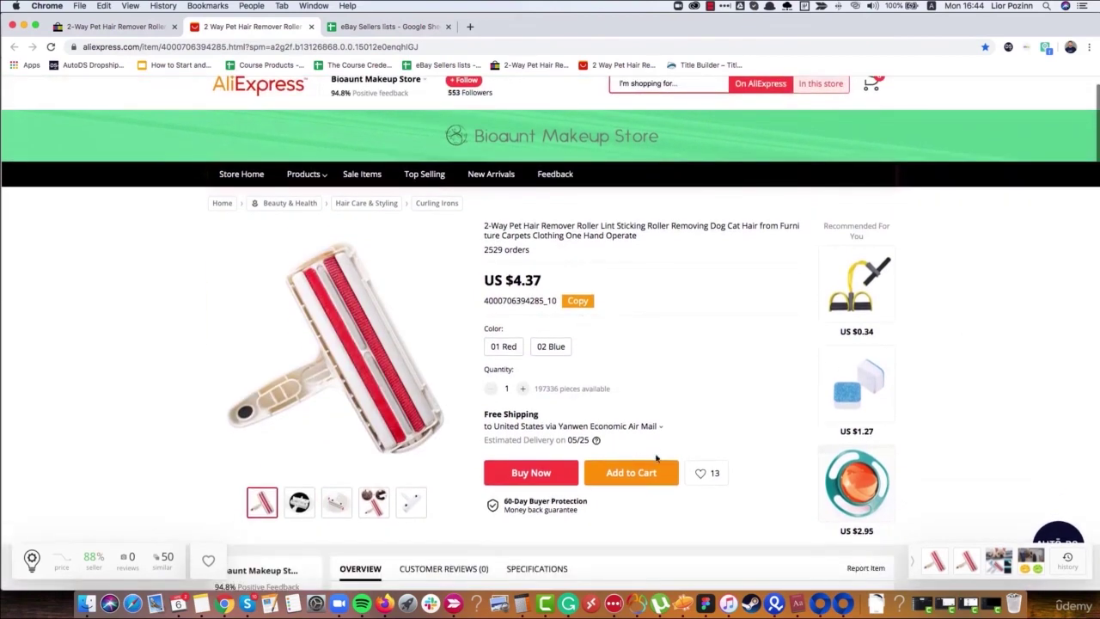
left_click(640, 427)
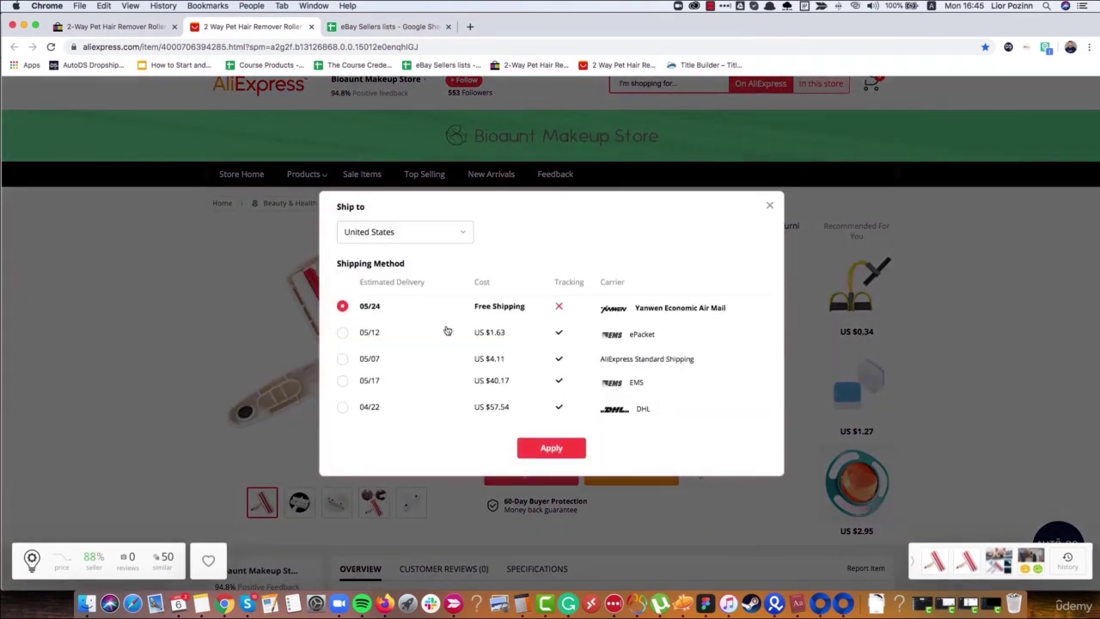
left_click(427, 335)
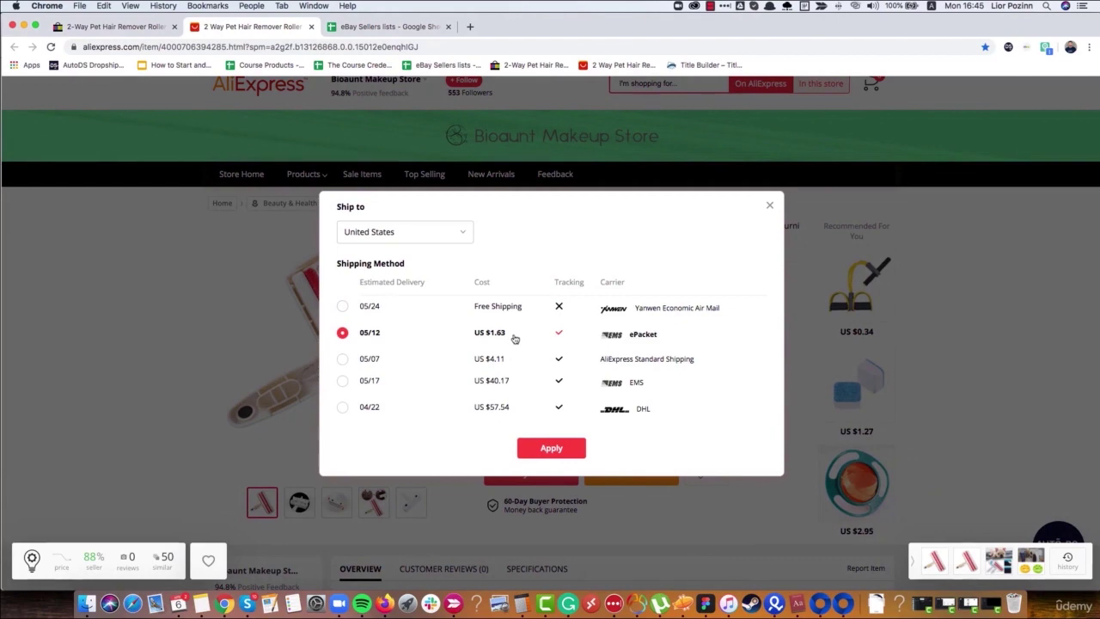
left_click_drag(516, 337, 490, 336)
left_click_drag(691, 341, 348, 334)
left_click(541, 448)
Compare the pet hair remover's supplier price on AliExpress with its selling price on eBay.
left_click_drag(540, 284, 506, 284)
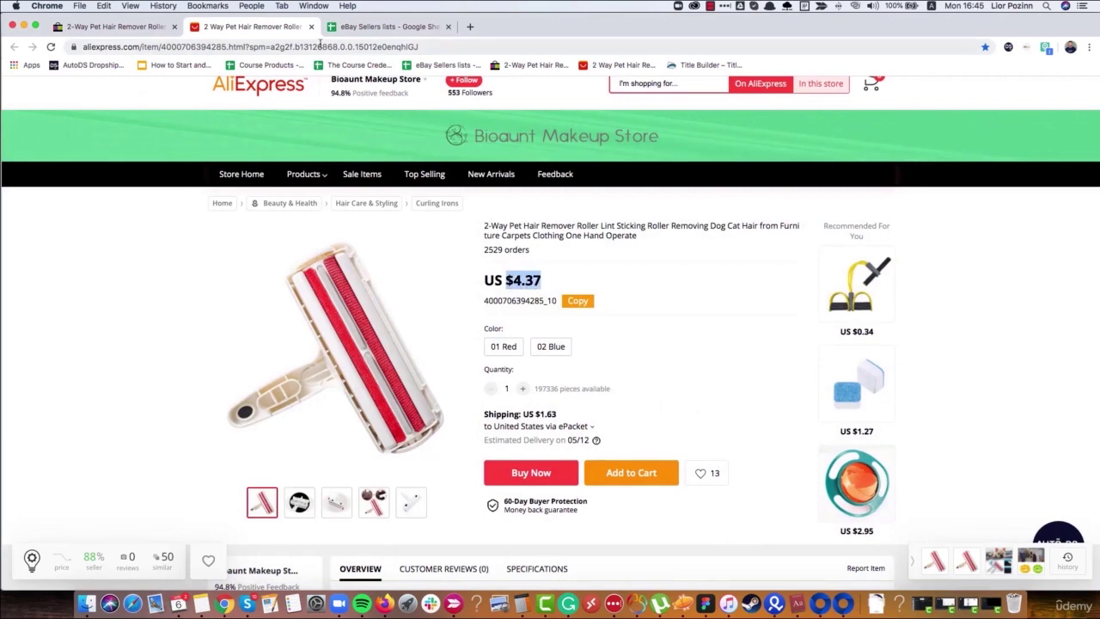
left_click(143, 34)
left_click_drag(561, 307, 483, 305)
left_click(478, 307)
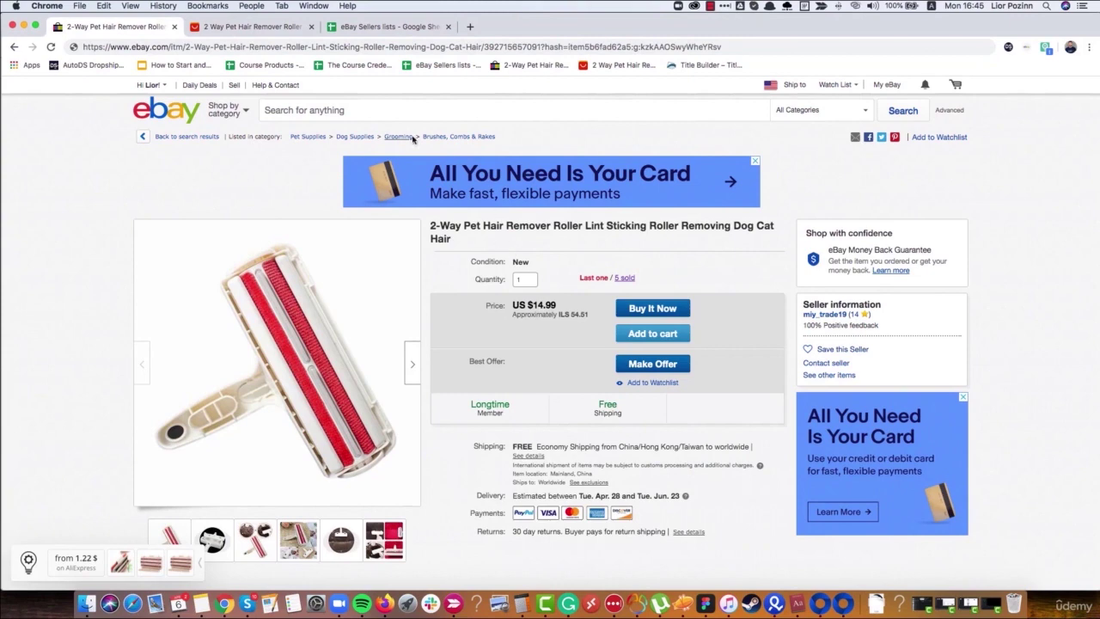
Look at the best seller link recorded for the pet hair remover in the Products to upload sheet.
left_click(386, 26)
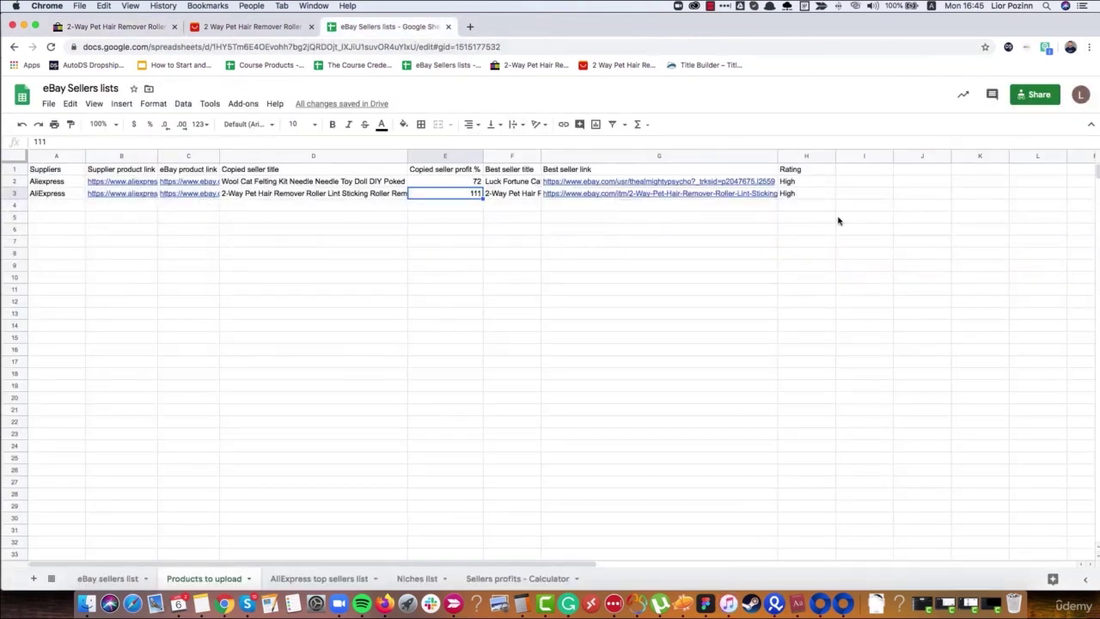
left_click(580, 196)
left_click(590, 221)
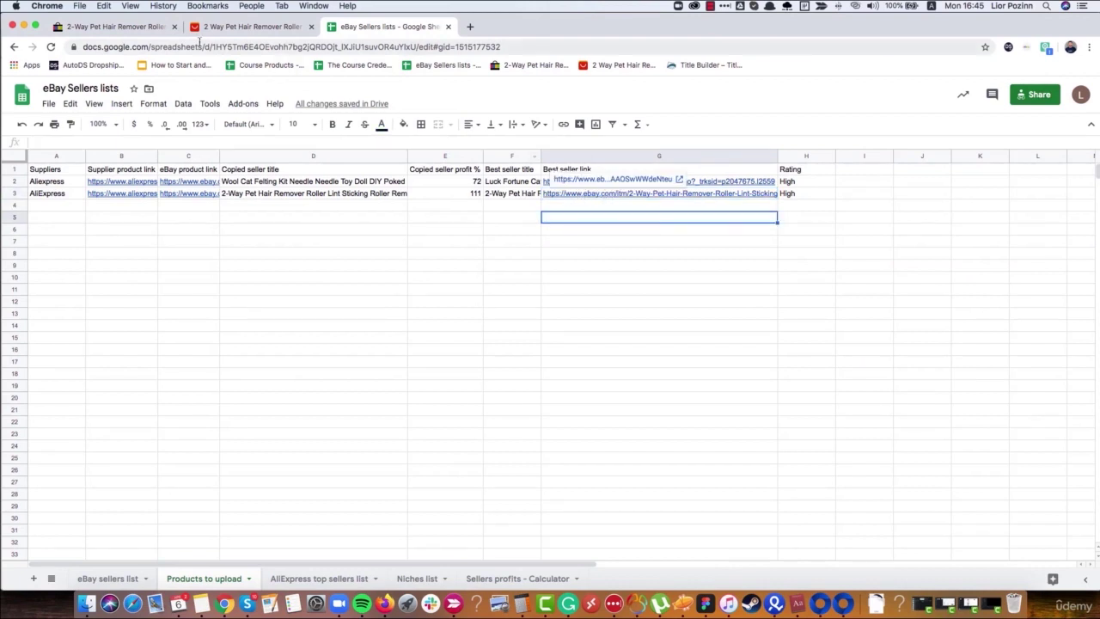
Examine the full title of the pet hair remover's eBay listing.
left_click(140, 28)
left_click_drag(485, 248, 432, 225)
left_click(434, 225)
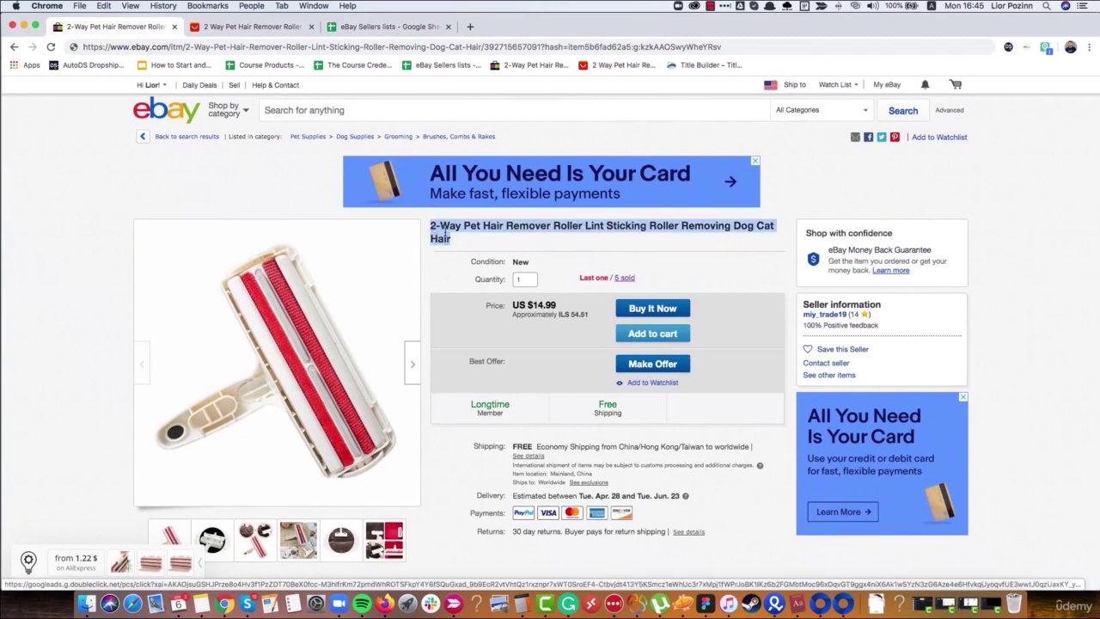
left_click(448, 228)
triple_click(498, 240)
left_click(465, 245)
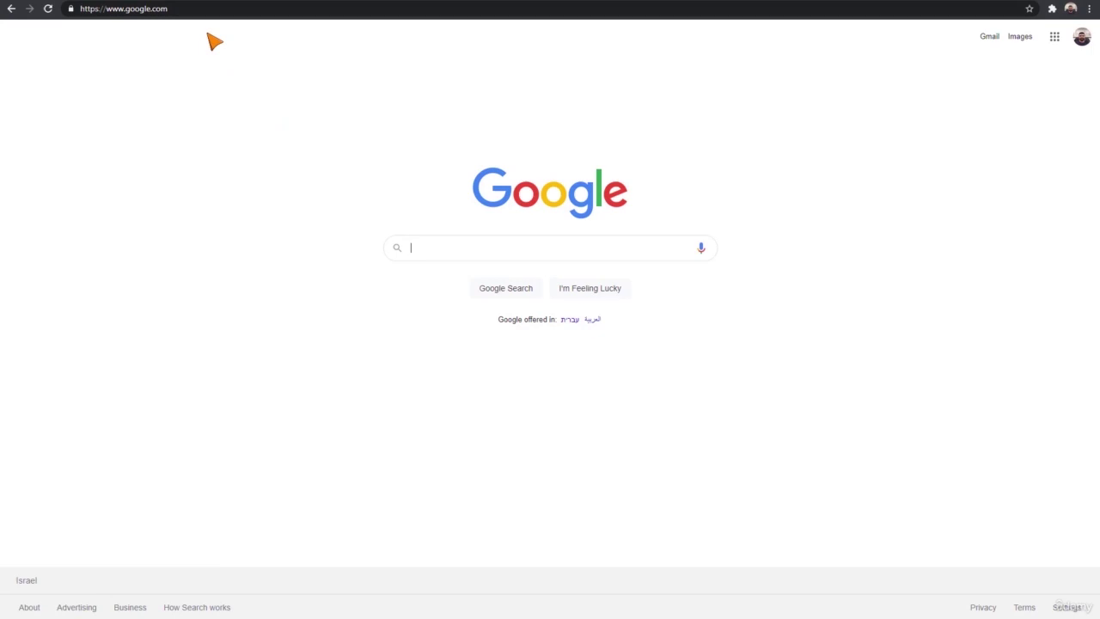
Go to autods.com and sign in to the AutoDS platform.
key("ctrl+l")
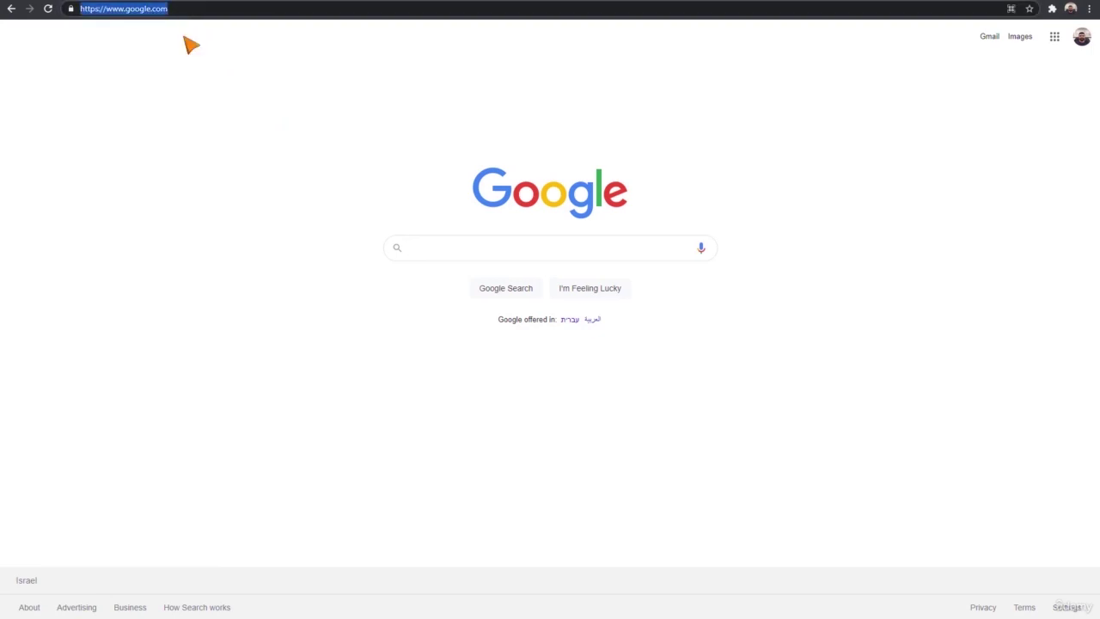
type("autods.com")
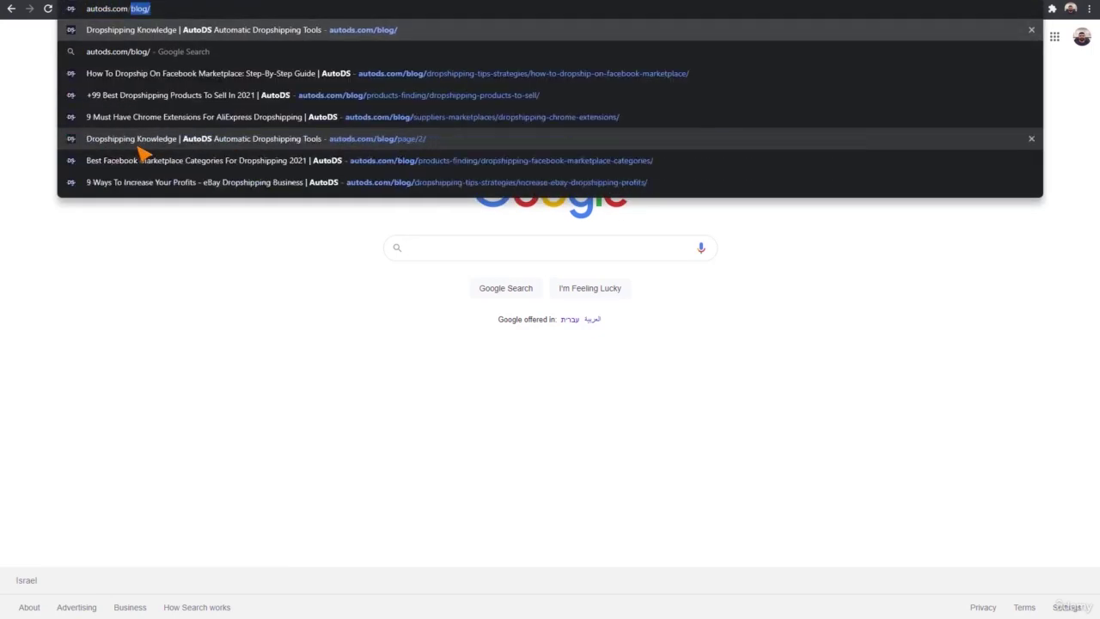
key("Return")
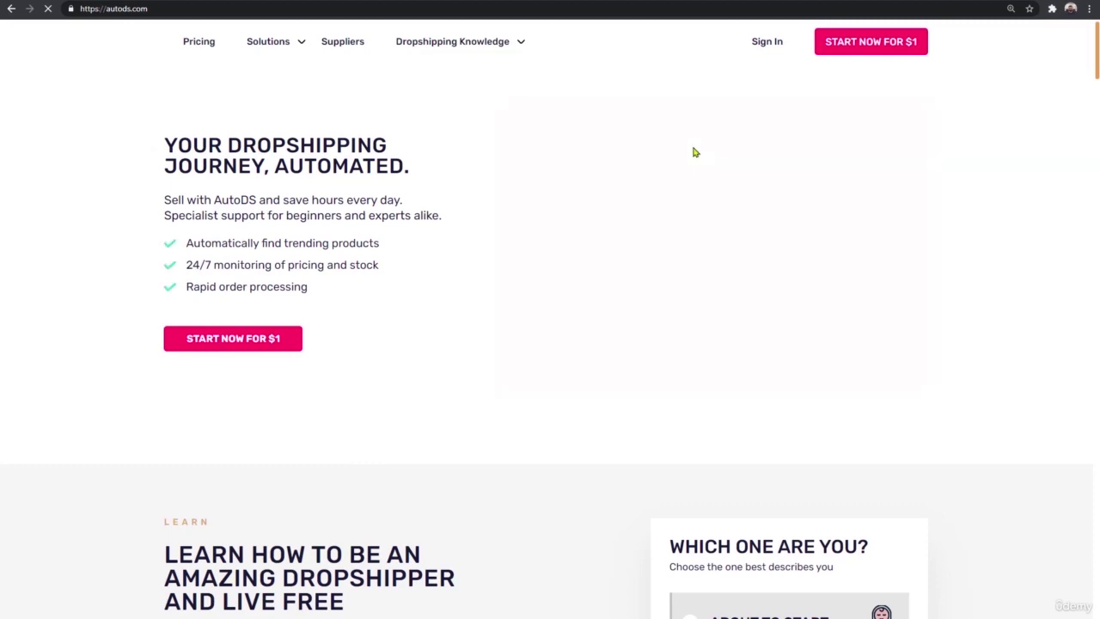
left_click(767, 44)
left_click(702, 323)
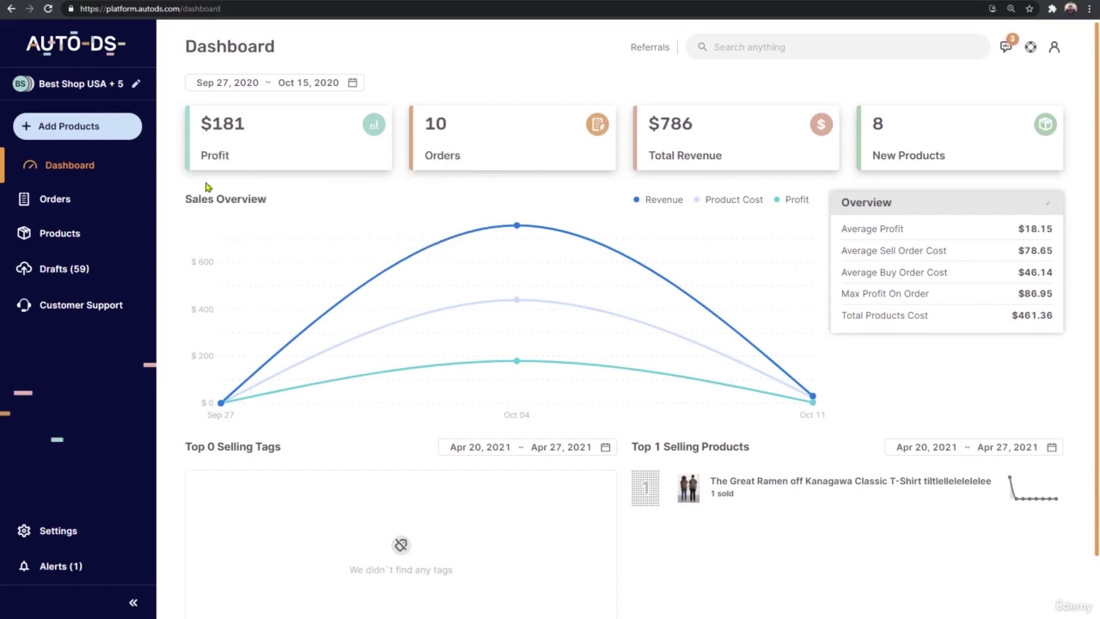
Add the pet hair roller remover to the AutoDS drafts using its product URL copied from AliExpress.
left_click(118, 131)
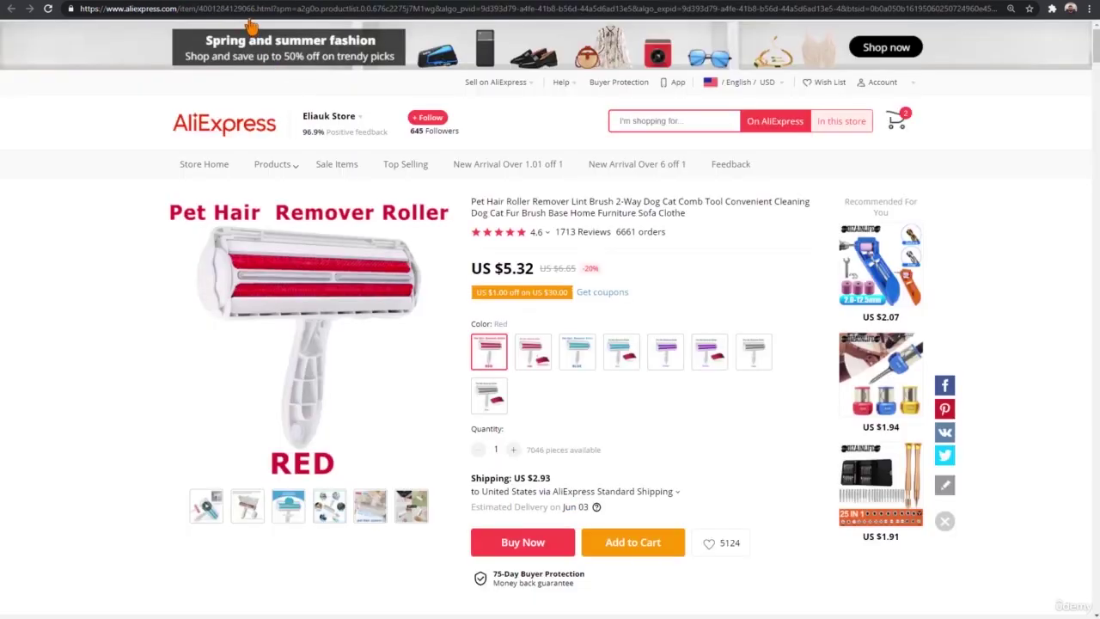
left_click(246, 9)
right_click(309, 10)
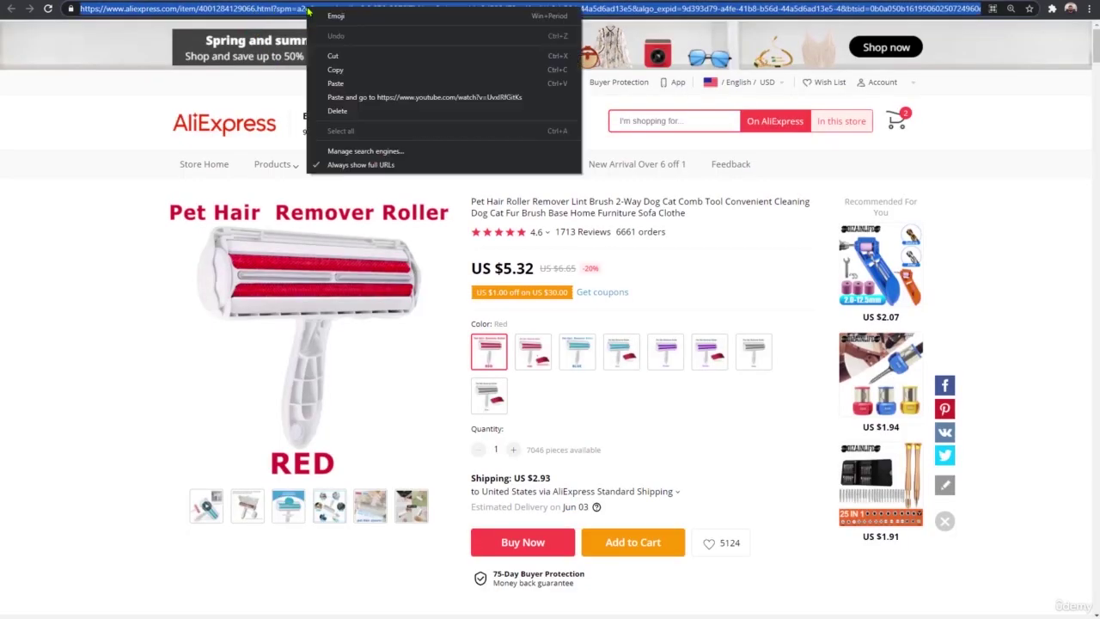
left_click(331, 71)
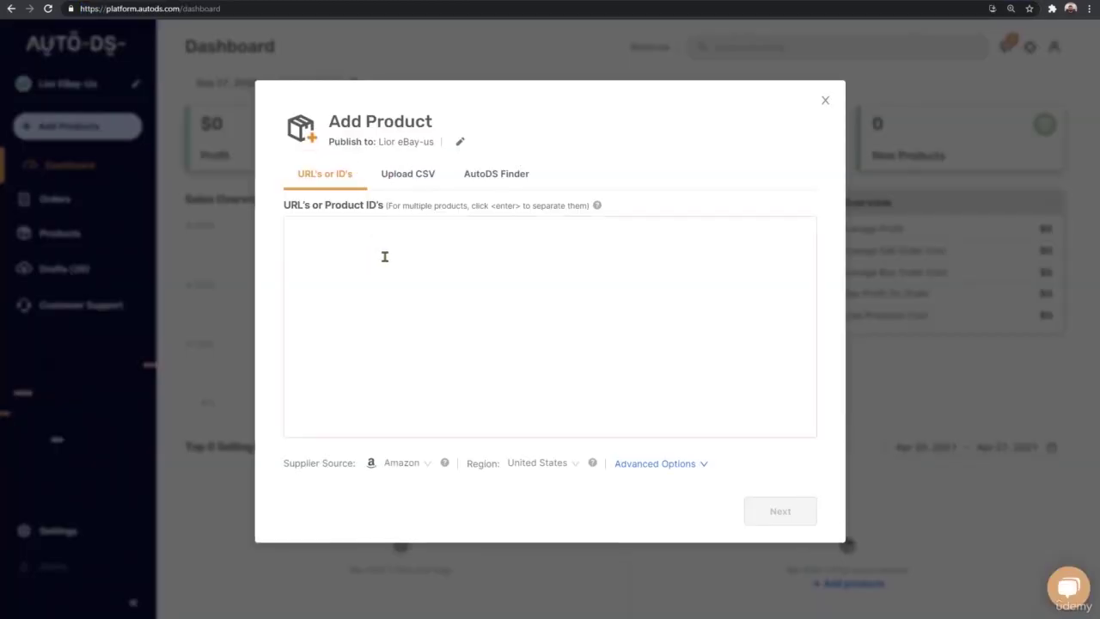
left_click(395, 256)
key("ctrl+v")
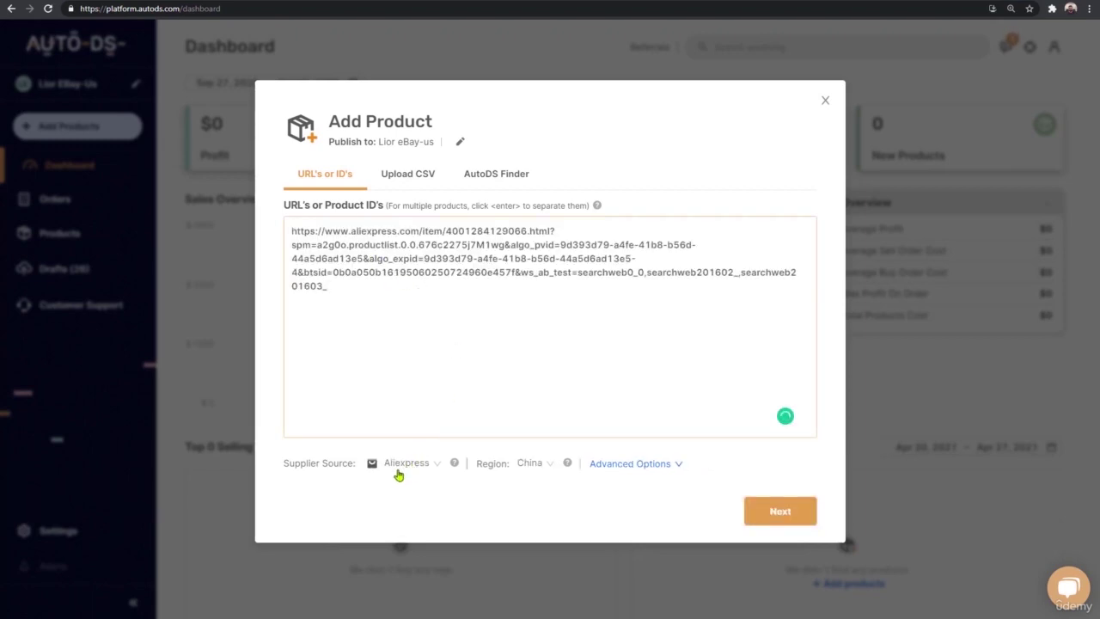
left_click(778, 515)
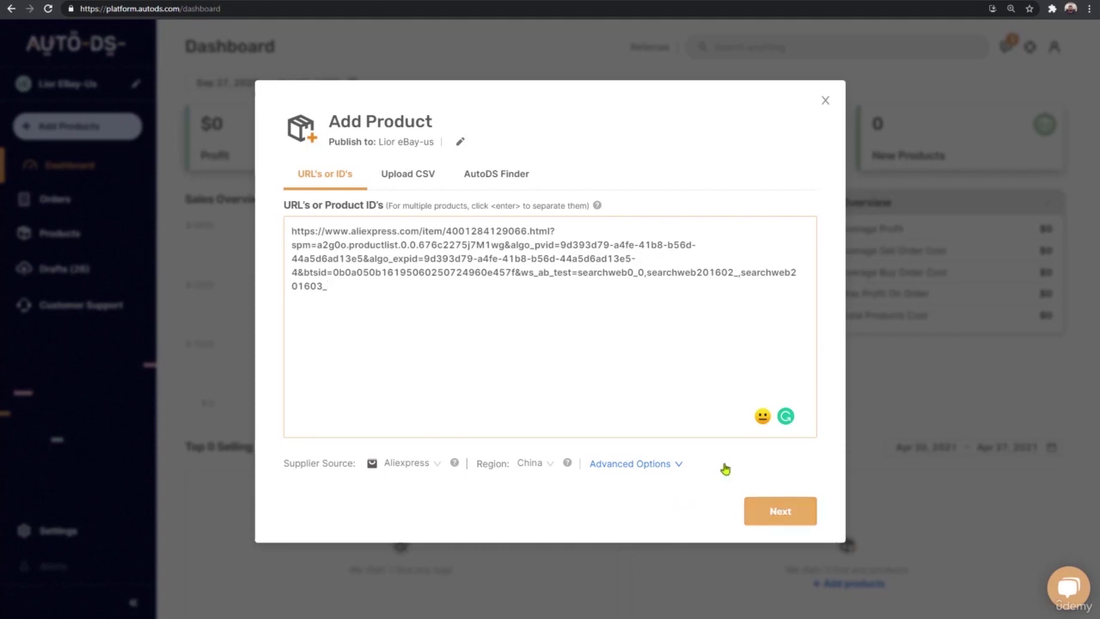
left_click(779, 511)
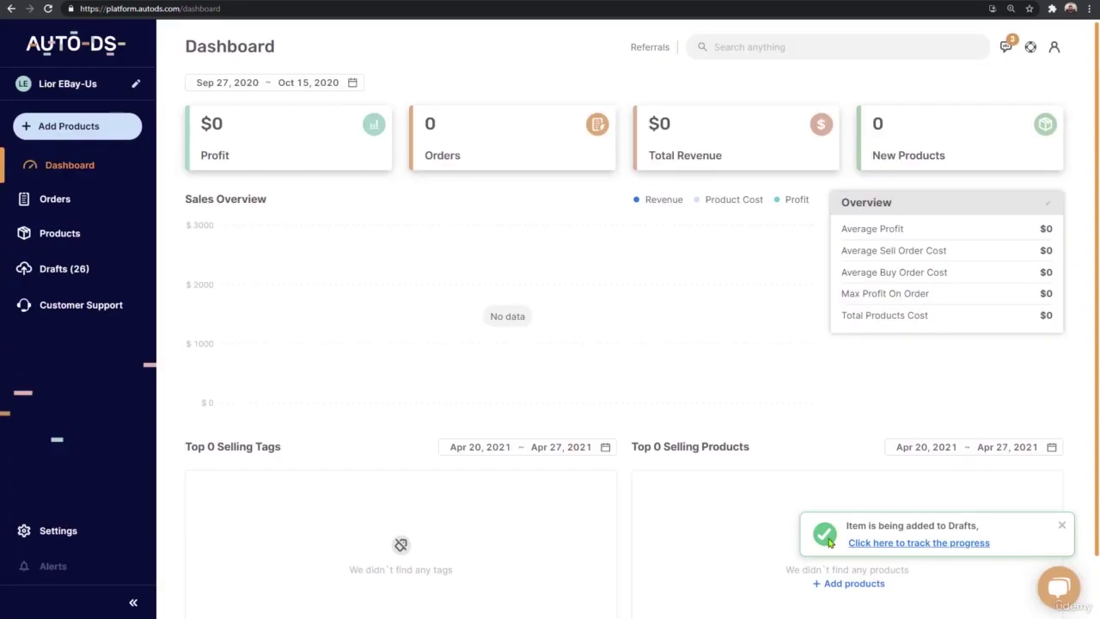
Check the draft creation job's progress details and its list of successful products.
left_click(885, 544)
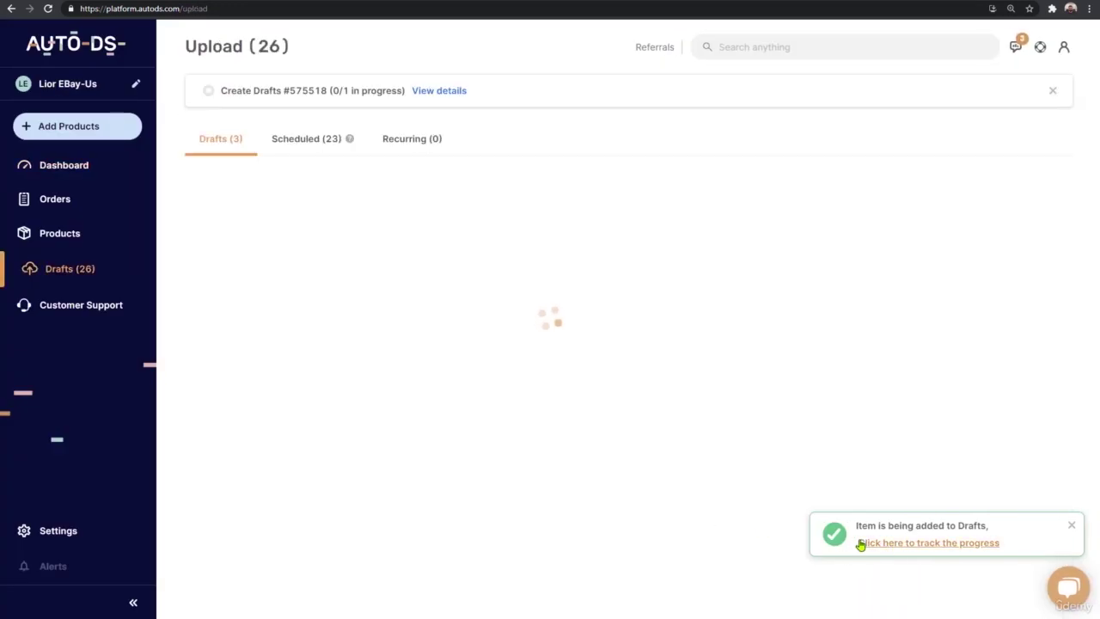
left_click(425, 93)
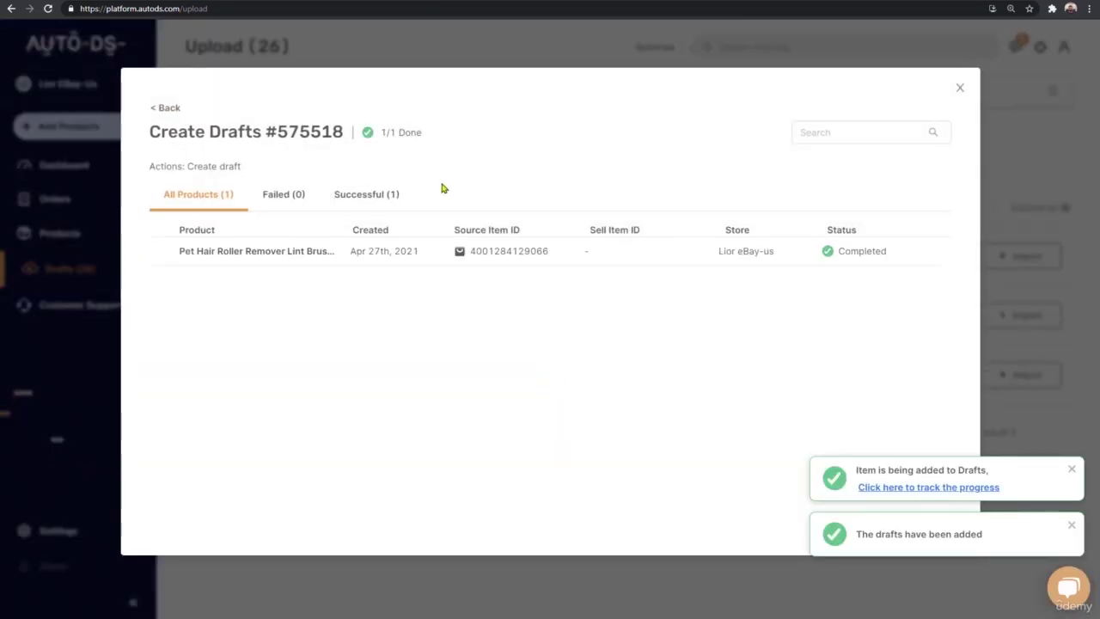
left_click(363, 196)
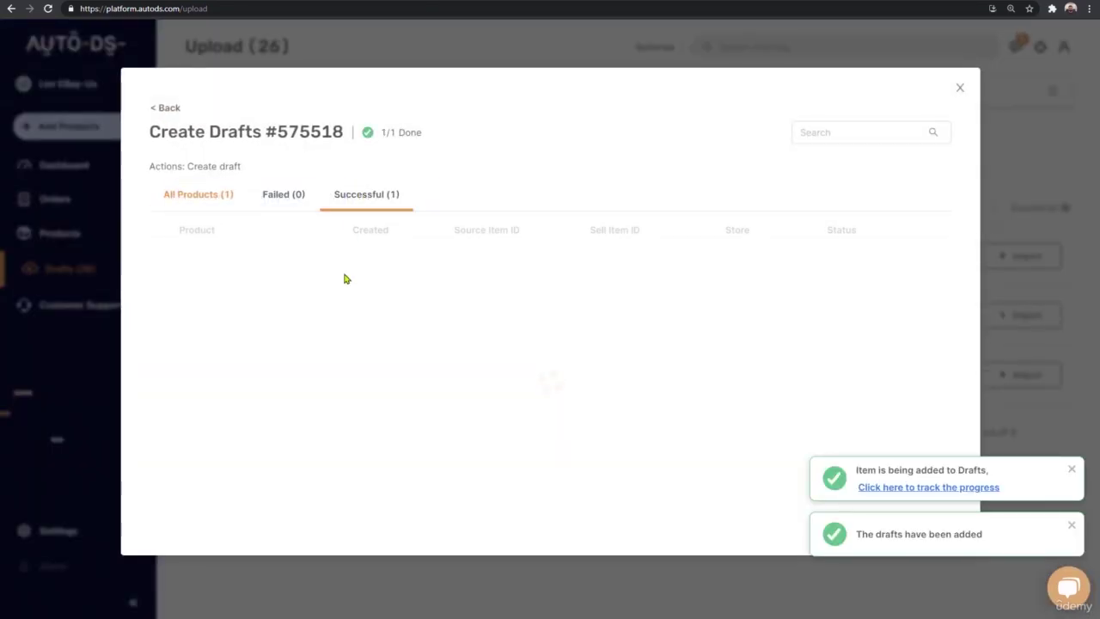
left_click(958, 89)
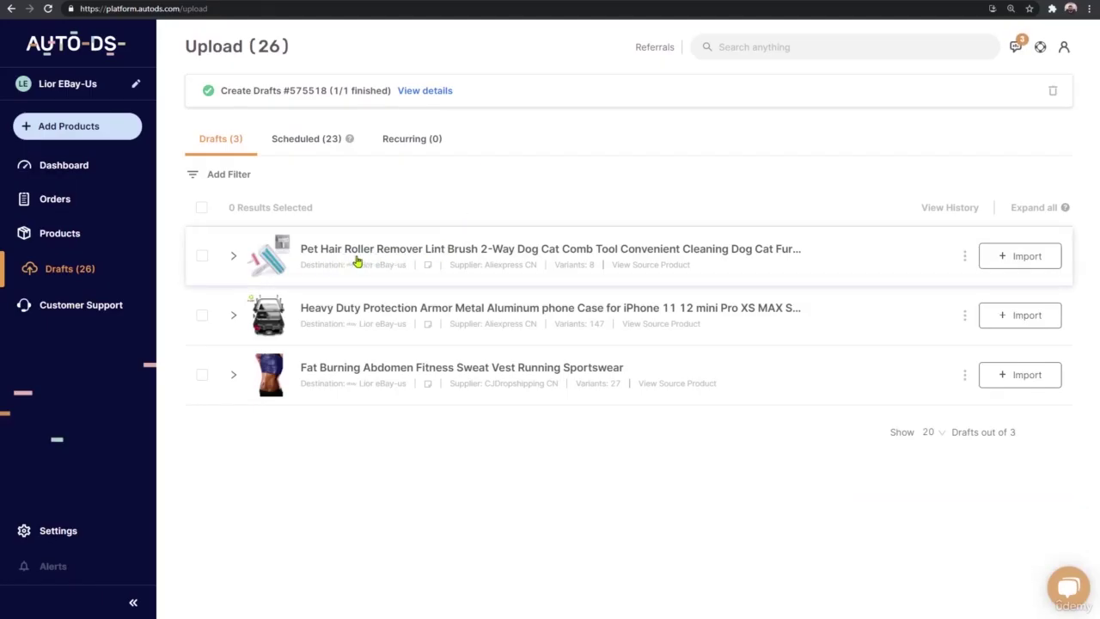
Expand the pet hair remover draft and review its product details, images and item specifications.
left_click(235, 258)
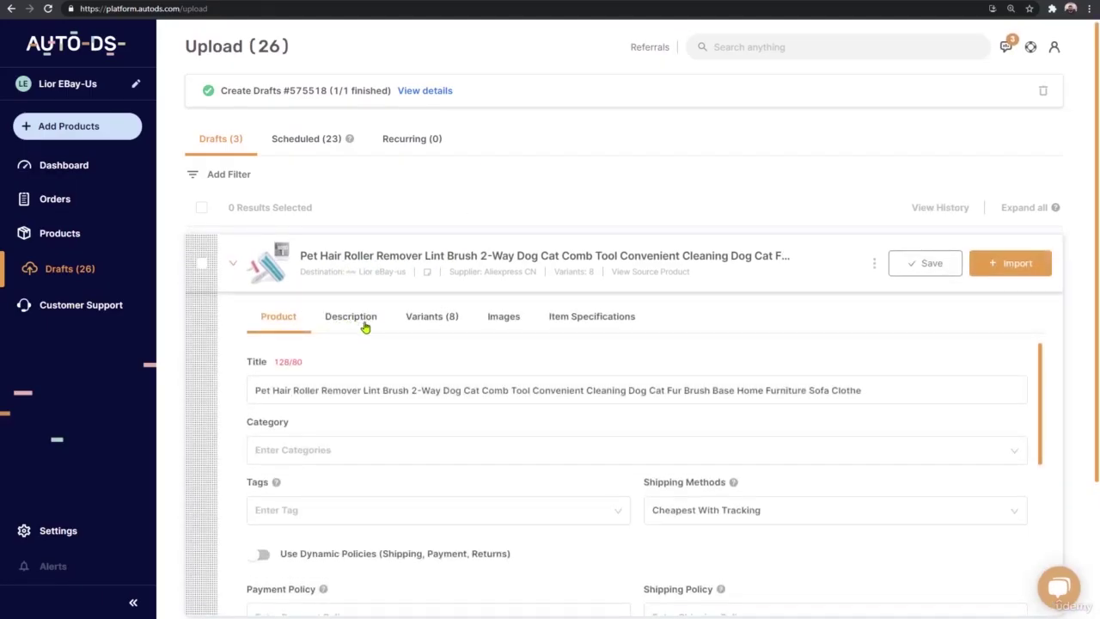
scroll(412, 349, "down", 2)
scroll(391, 374, "up", 1)
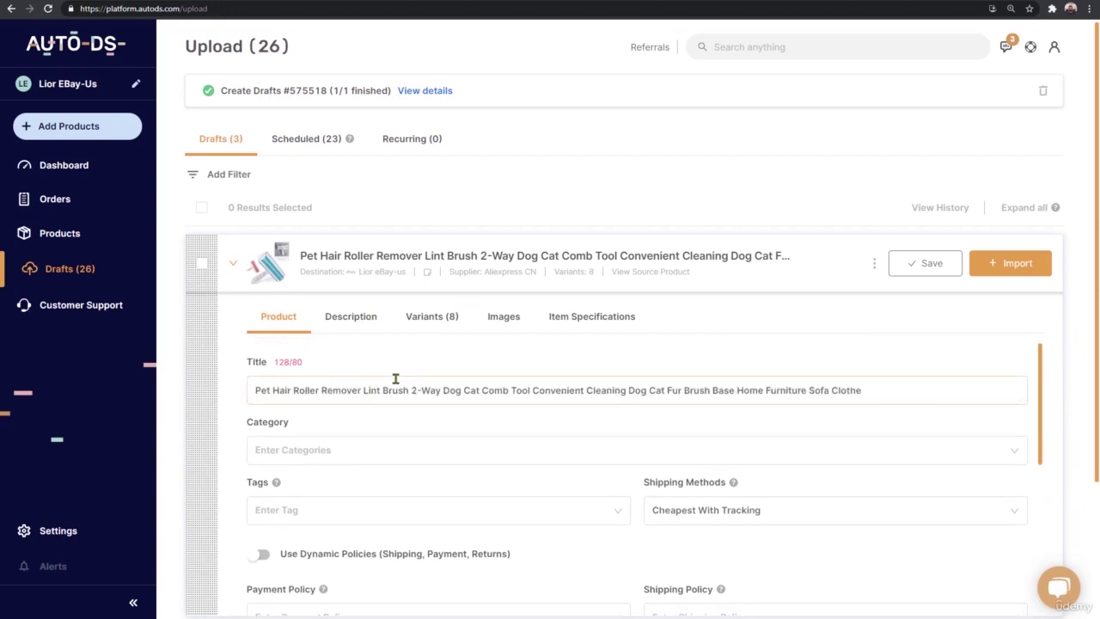
left_click(505, 318)
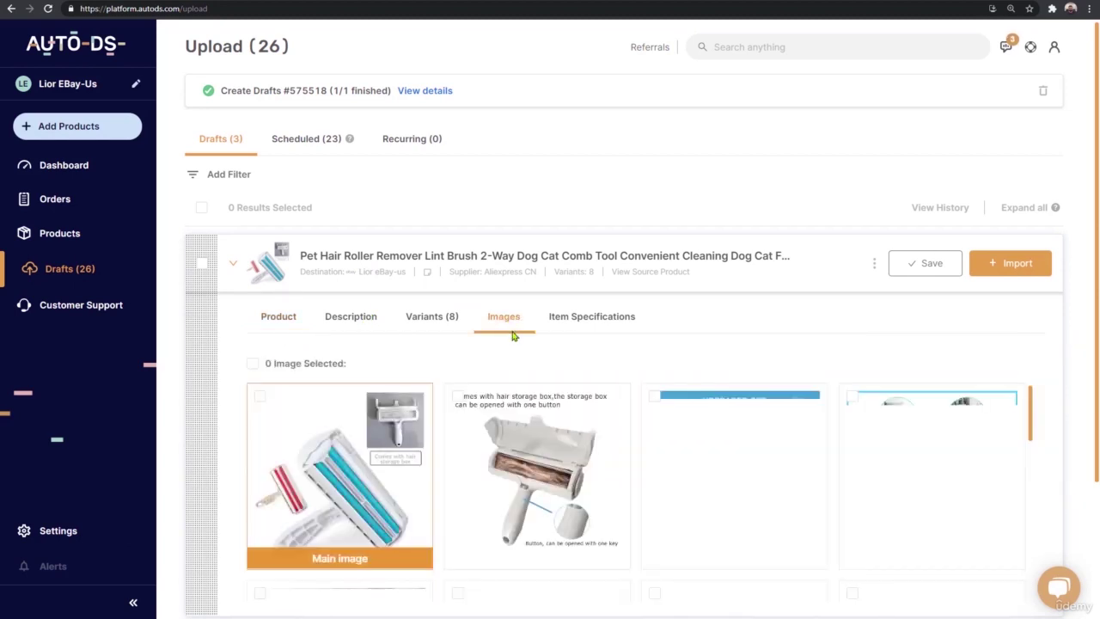
left_click(581, 317)
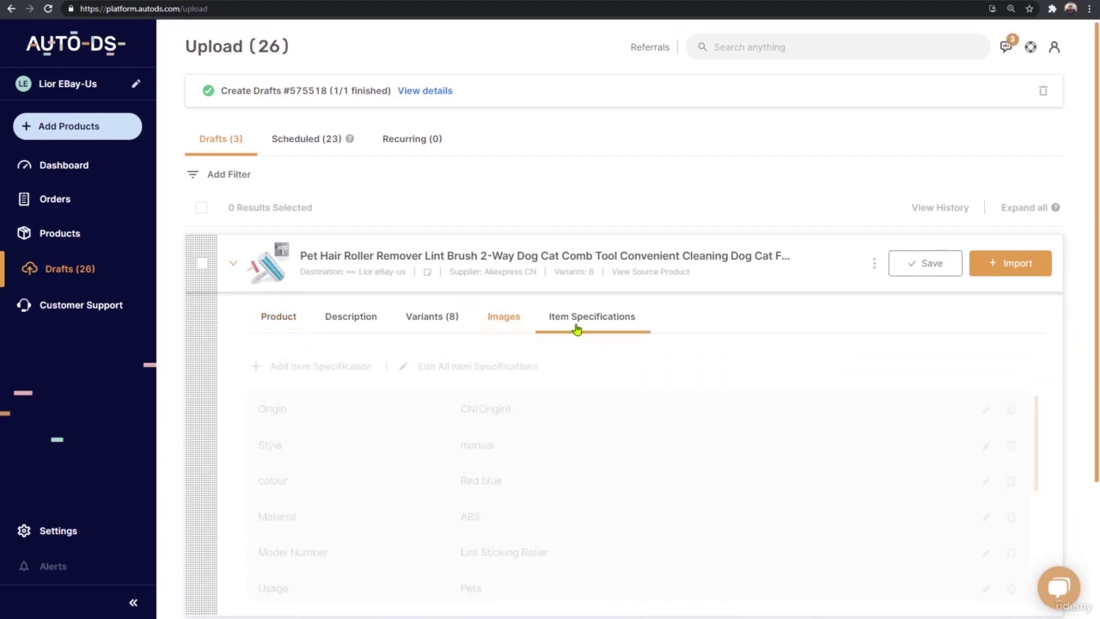
left_click(284, 318)
Examine the wording of the supplier's title in the pet hair remover draft.
left_click_drag(870, 389, 223, 393)
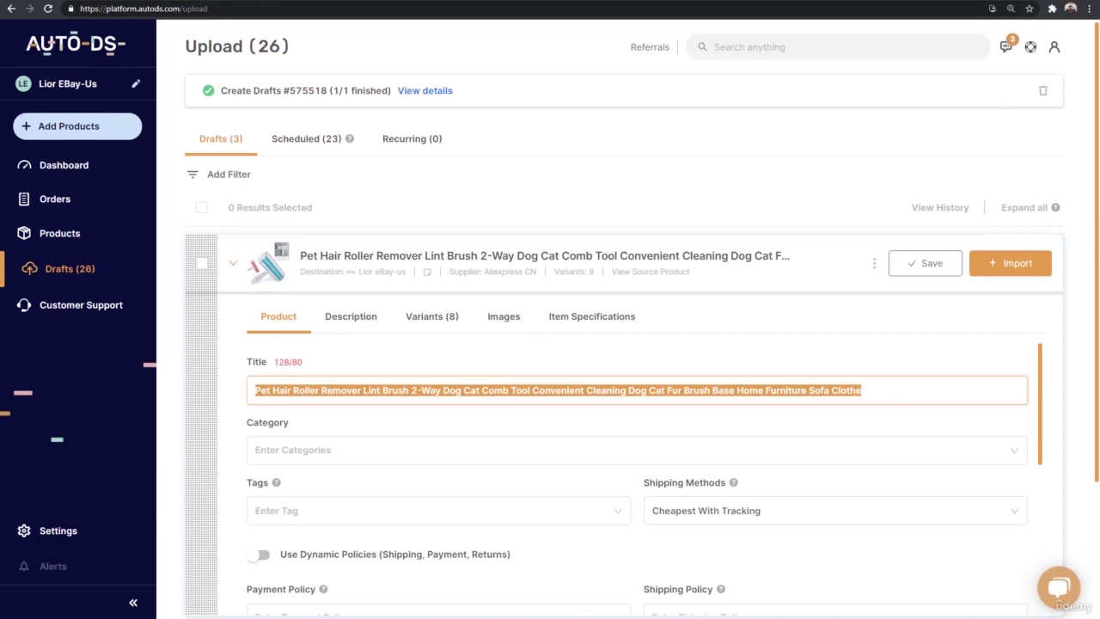
left_click(351, 488)
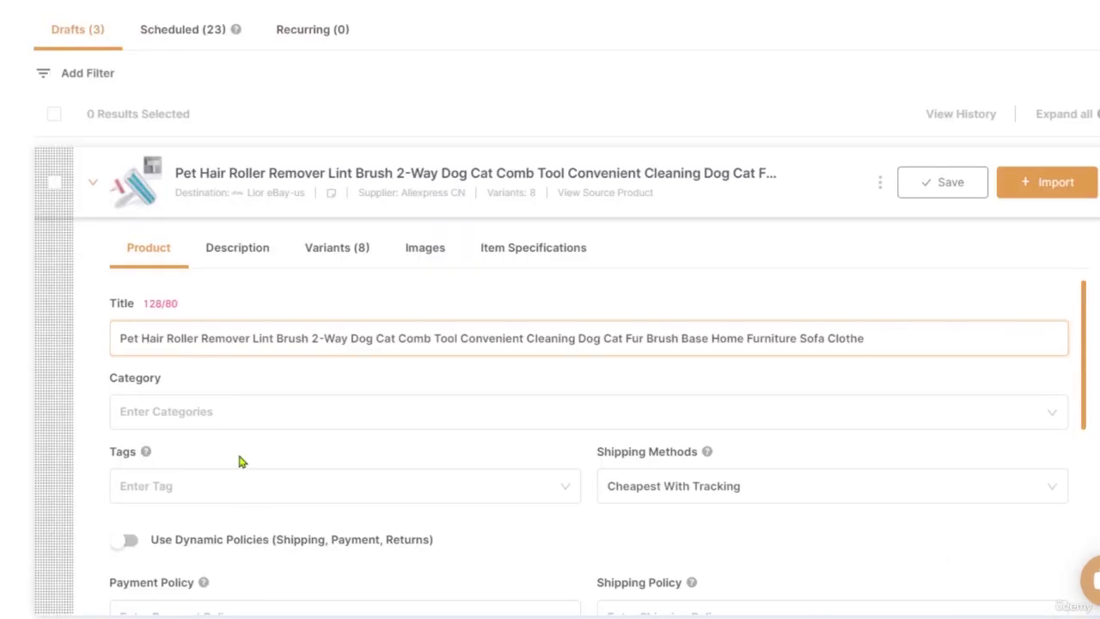
left_click(164, 351)
left_click_drag(117, 341, 251, 363)
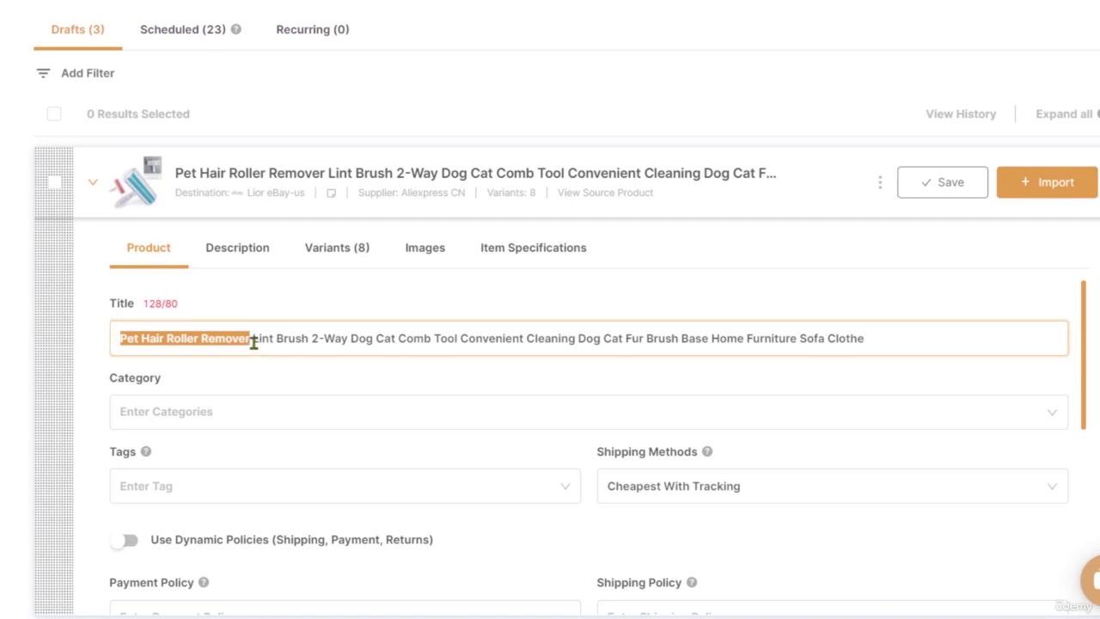
left_click(253, 340)
left_click_drag(251, 339, 676, 342)
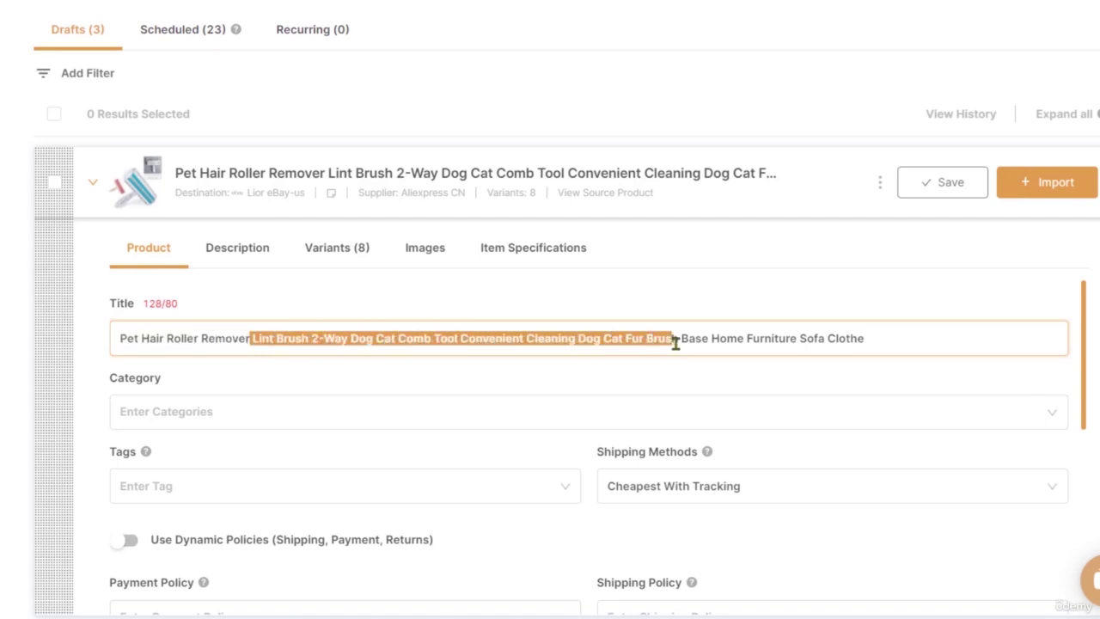
left_click(736, 364)
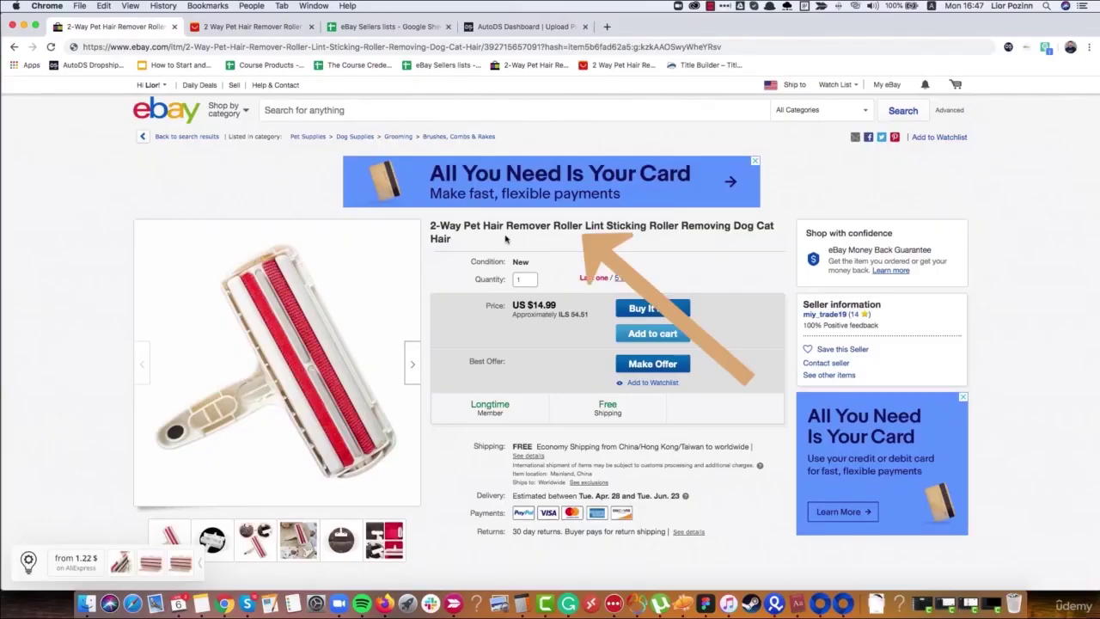
Replace the draft's title with the eBay listing's title, "2-Way Pet Hair Remover Roller Lint Sticking Roller Removing Dog Cat Hair".
left_click_drag(430, 225, 506, 240)
key("ctrl+c")
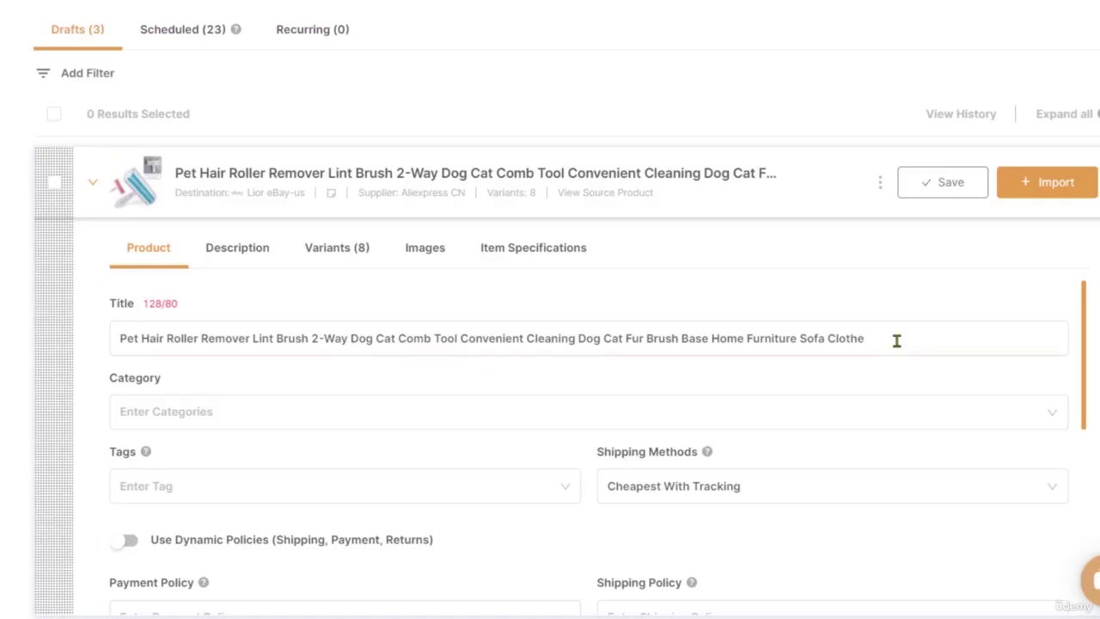
left_click_drag(896, 340, 101, 346)
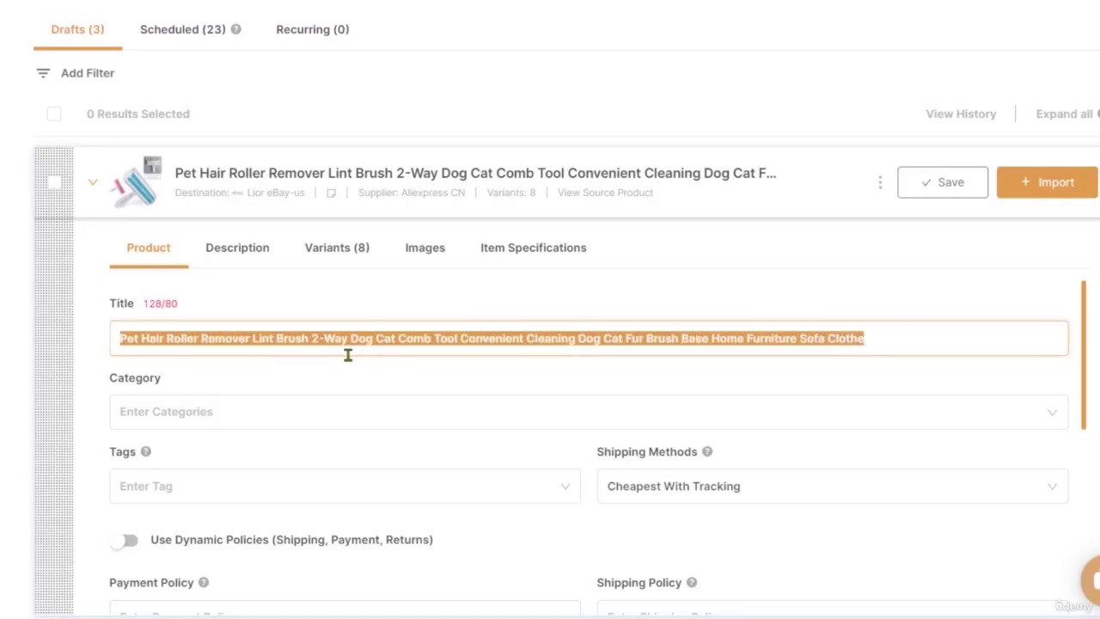
key("ctrl+v")
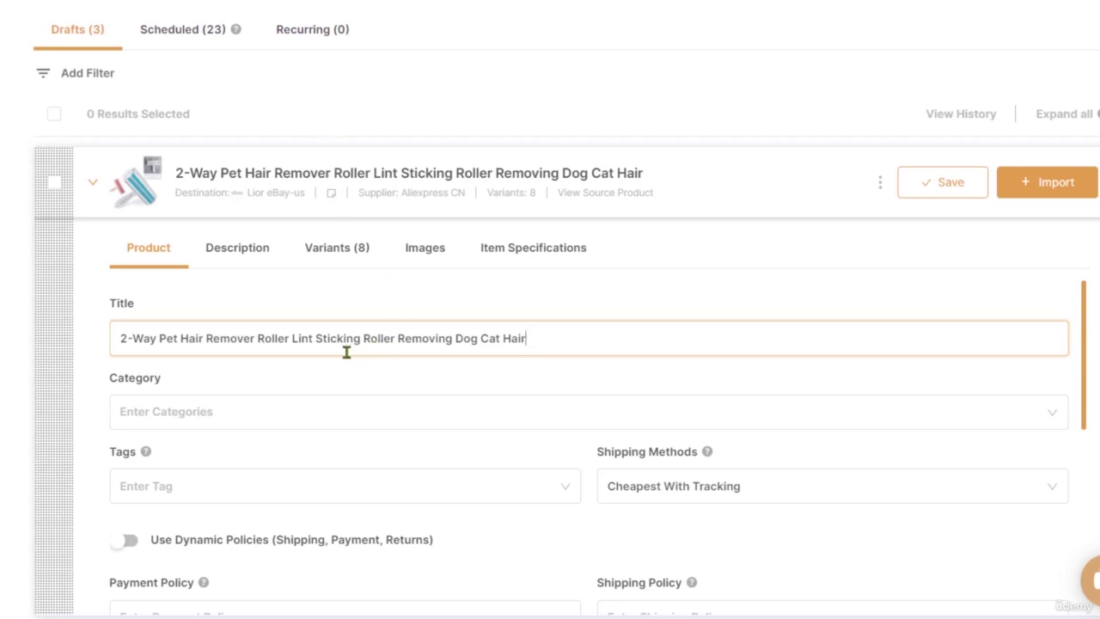
Check the draft title for repeated words and delete the second "Roller".
double_click(223, 341)
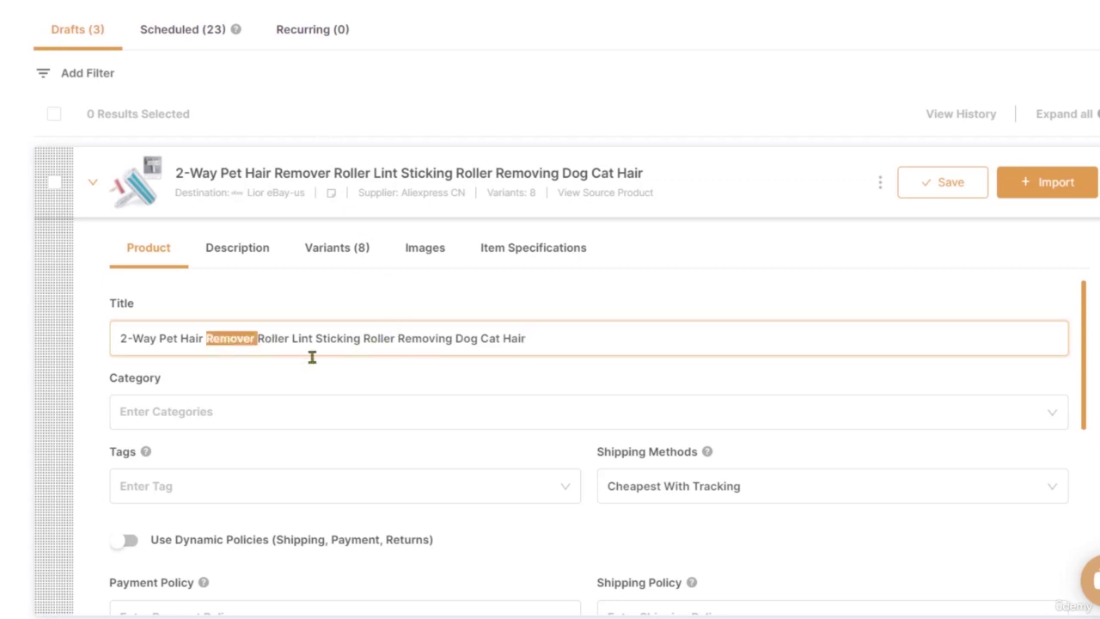
double_click(411, 341)
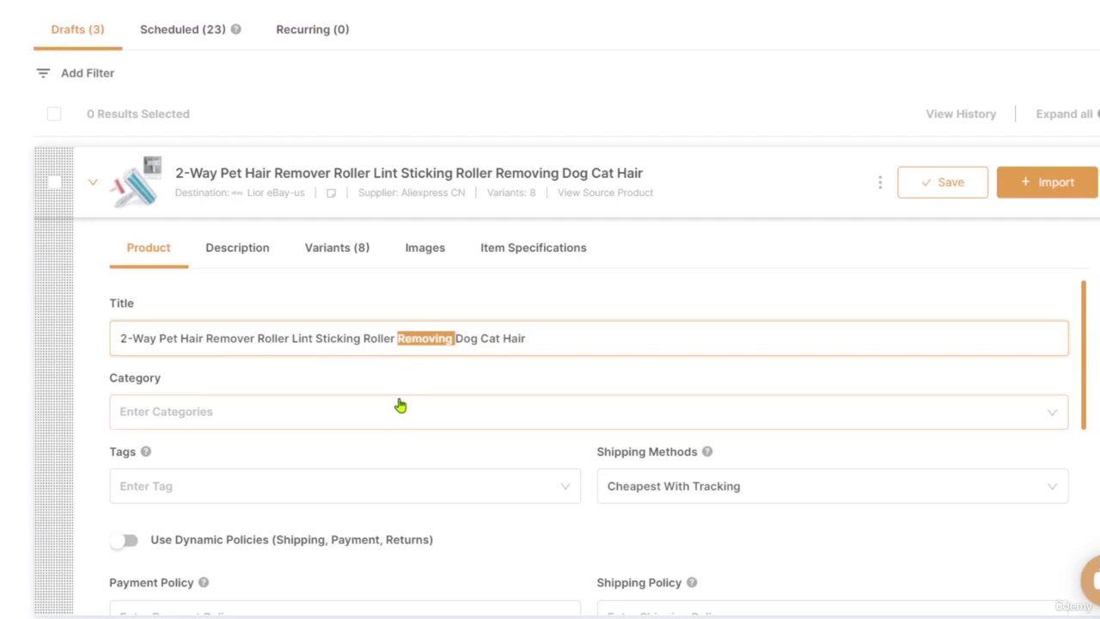
left_click(409, 367)
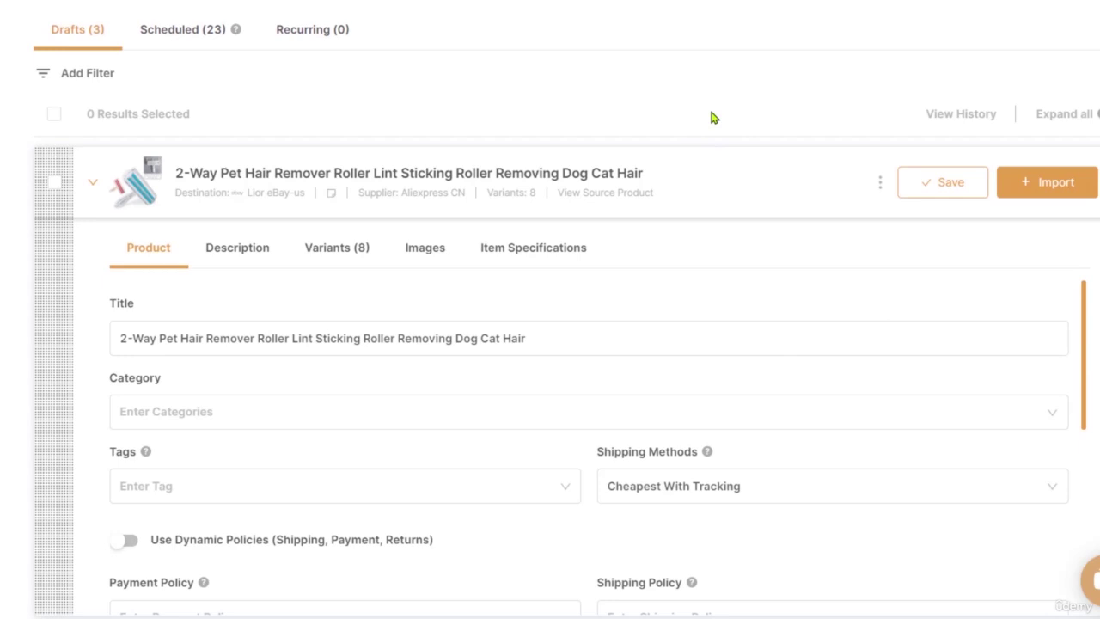
double_click(378, 343)
key("BackSpace")
left_click(596, 349)
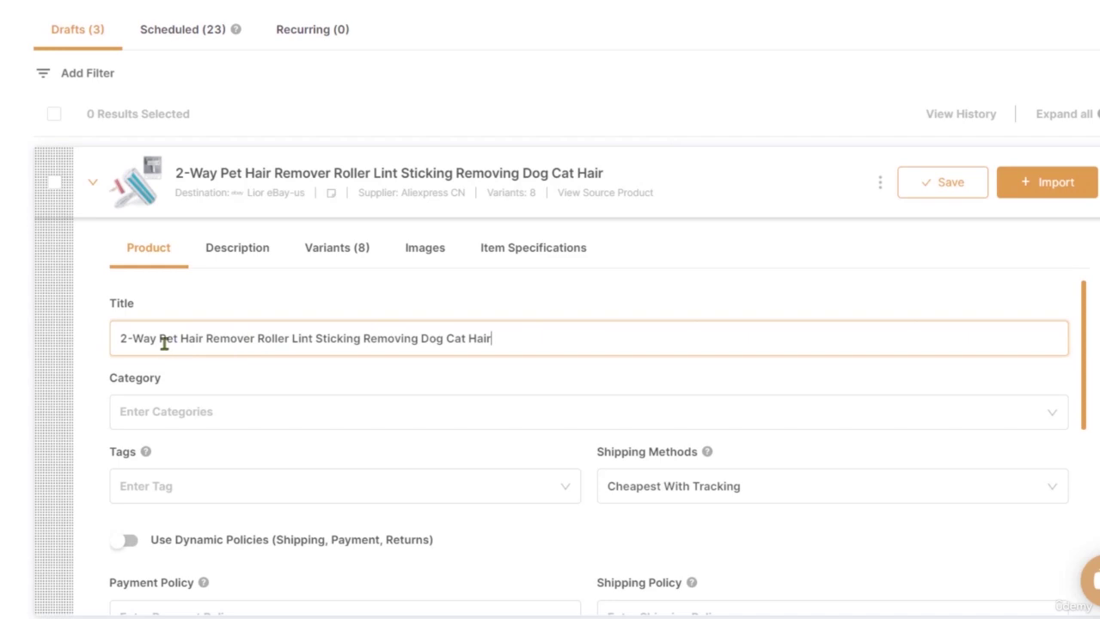
Copy "Pet Hair Remover" from the draft title and generate eBay title keywords for it in Title Builder.
left_click_drag(160, 341, 254, 344)
key("ctrl+c")
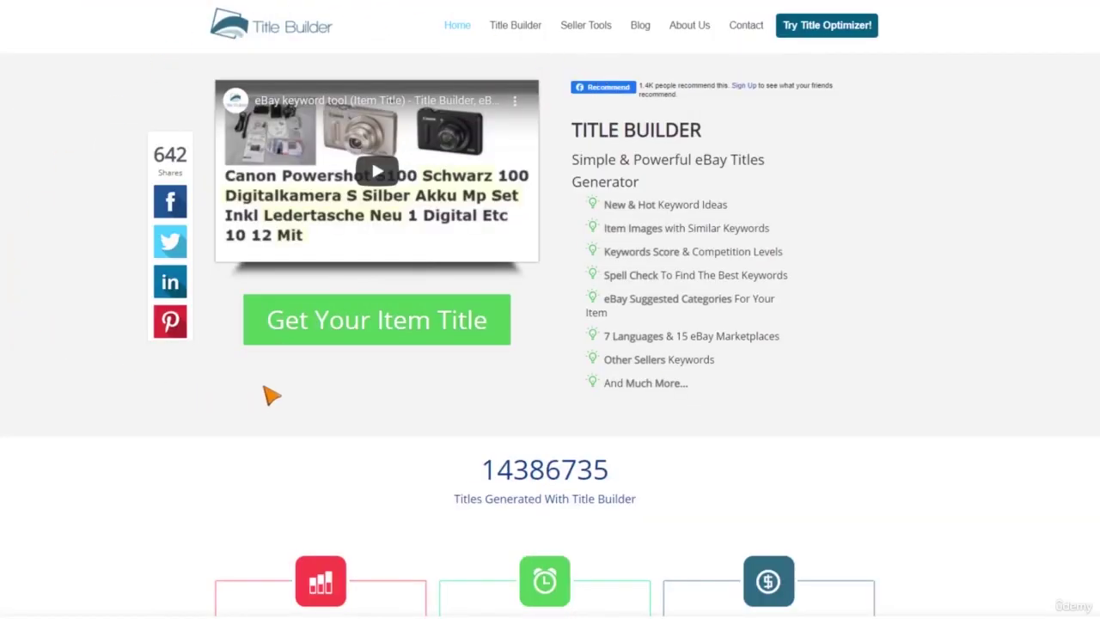
left_click(331, 340)
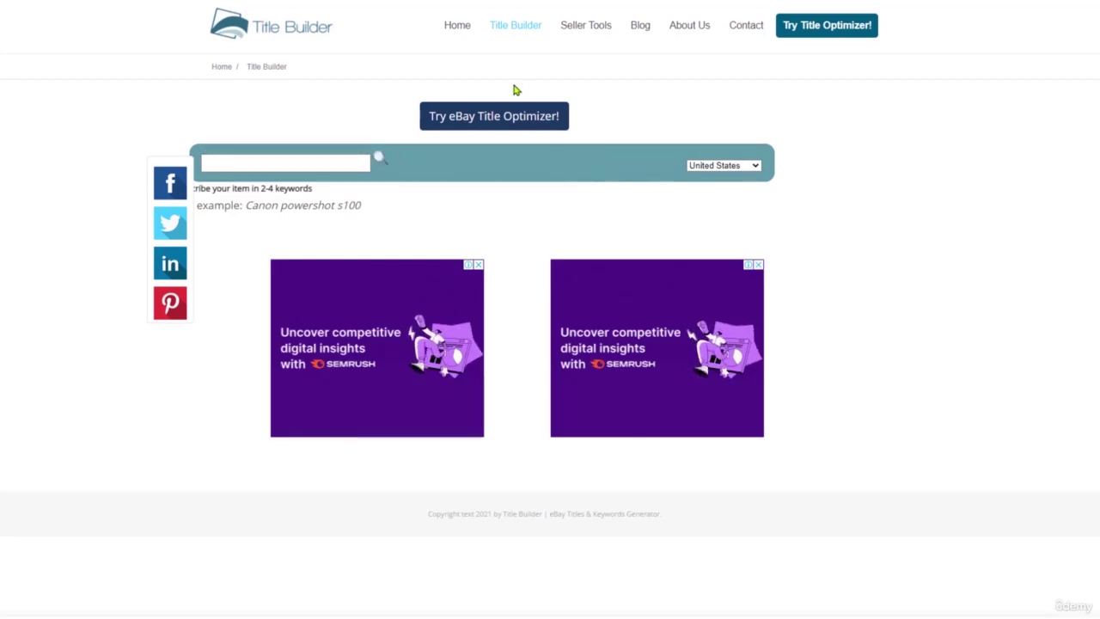
left_click(320, 163)
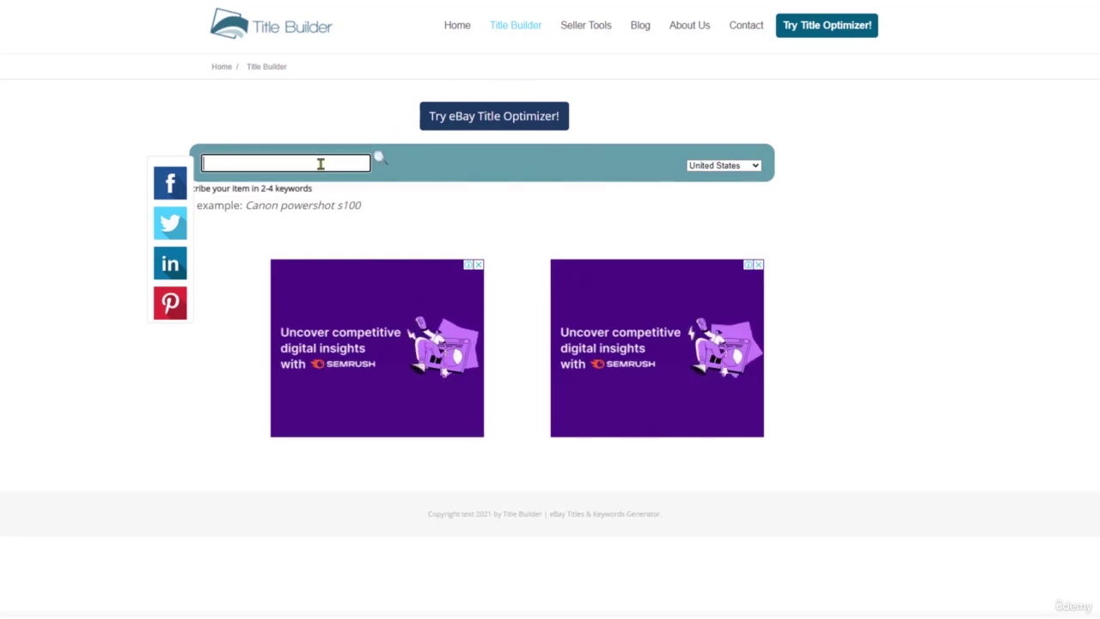
key("ctrl+v")
left_click(380, 161)
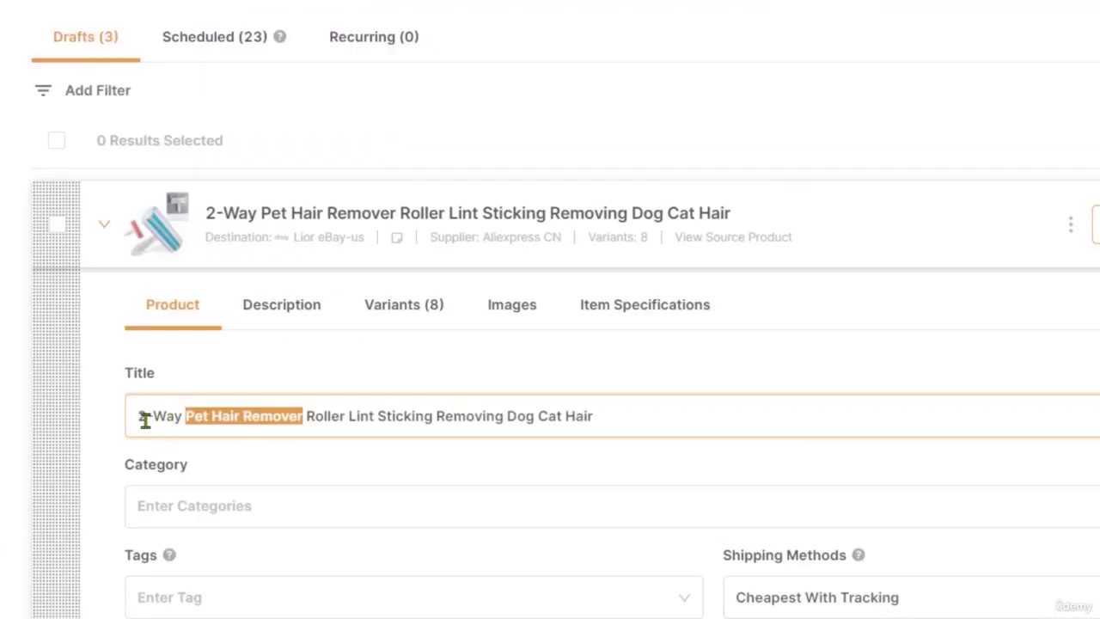
left_click(182, 419)
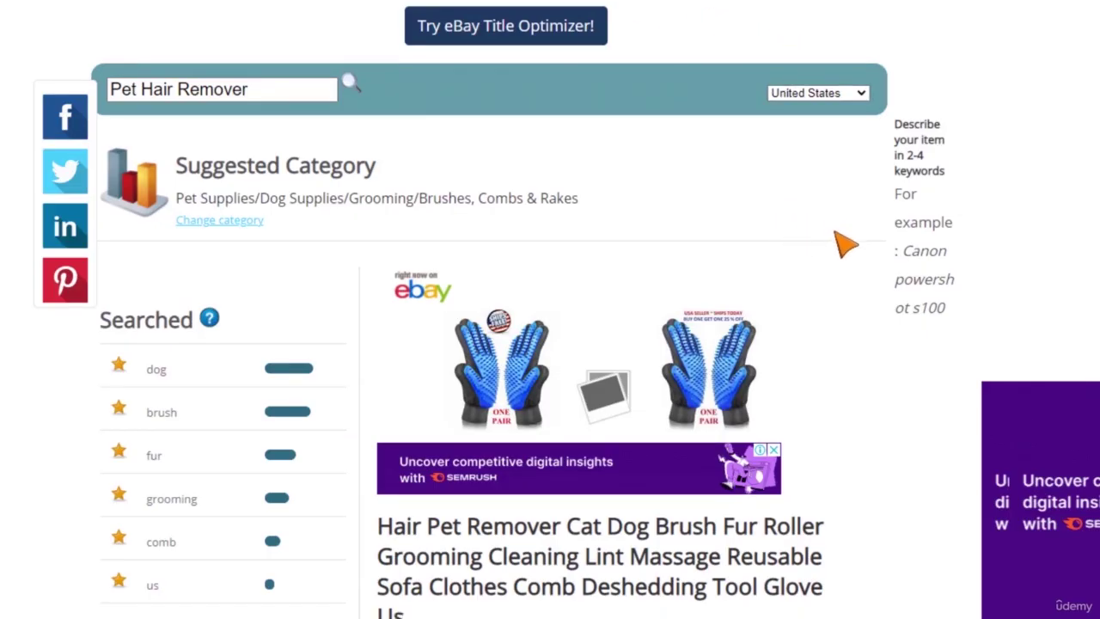
Review Title Builder's searched keywords and insert "Fur" before "Dog" in the draft title.
scroll(847, 245, "down", 5)
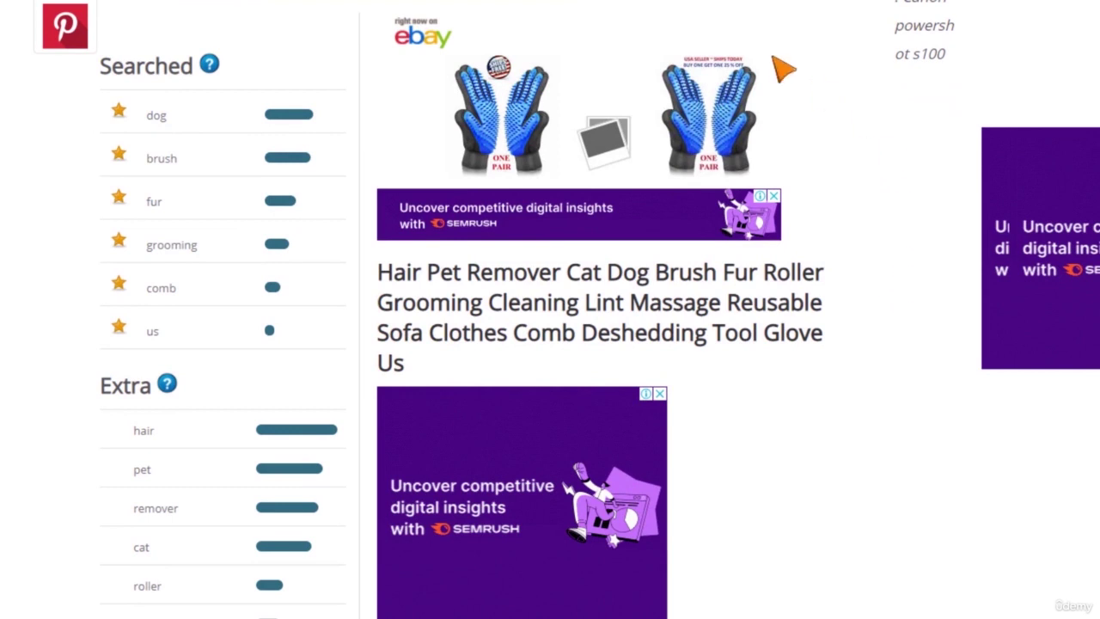
mouse_move(159, 124)
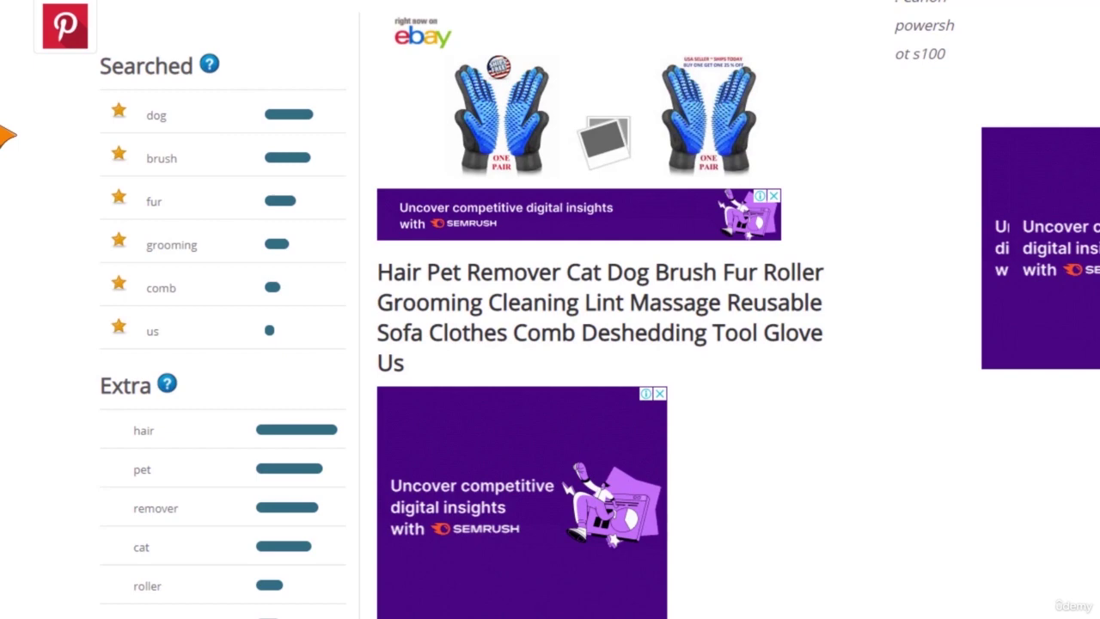
mouse_move(142, 120)
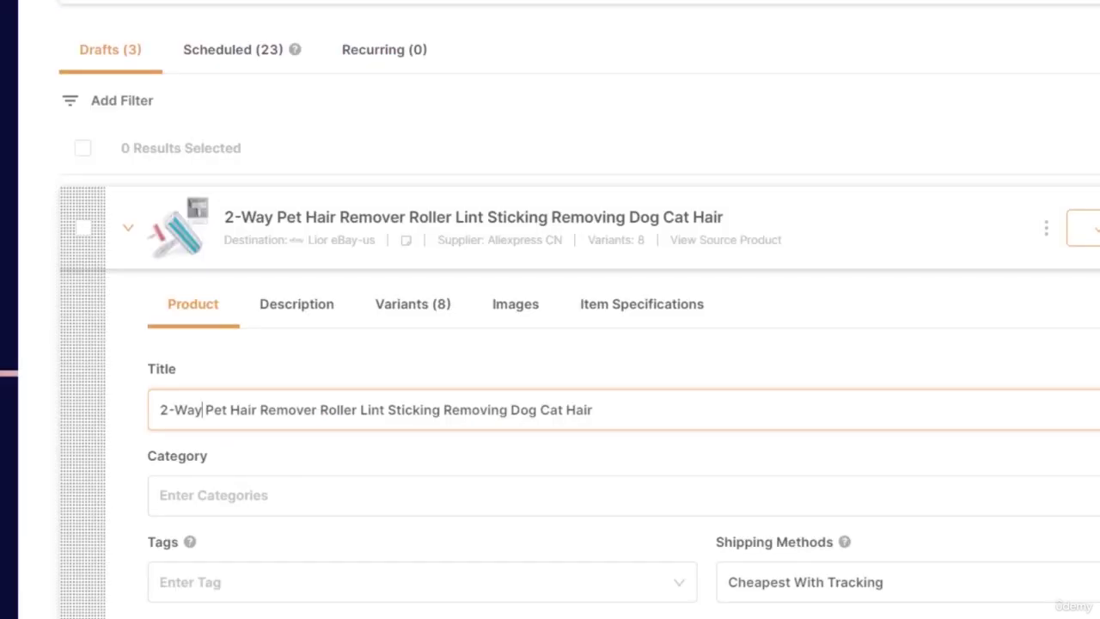
left_click(514, 409)
type("Fur")
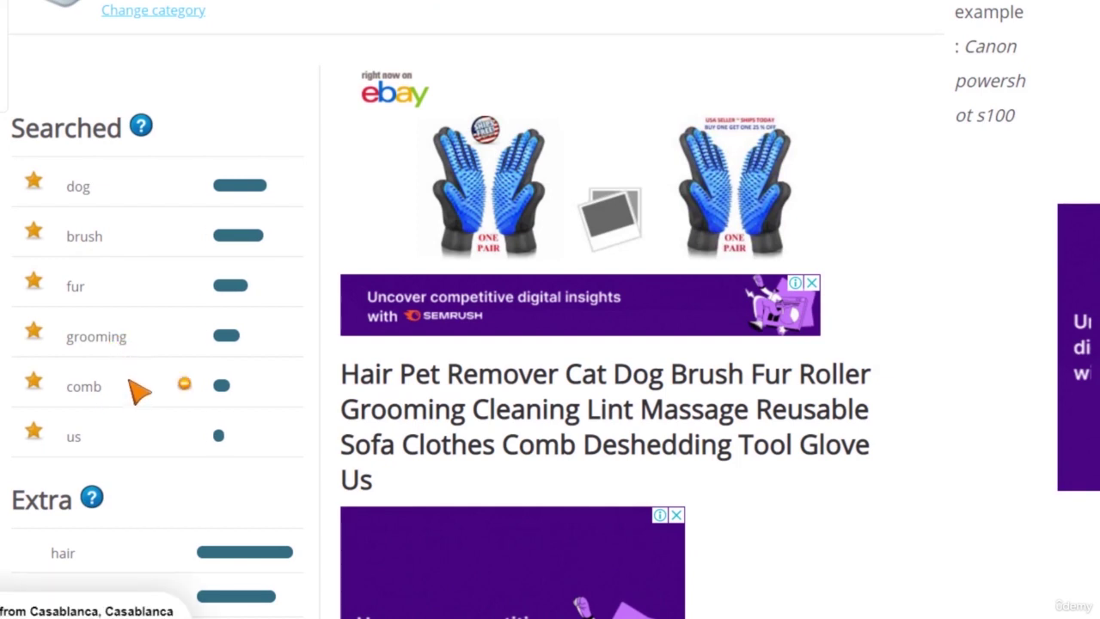
Compare the remaining searched and extra keywords in Title Builder with the words already in the draft title.
scroll(246, 369, "down", 2)
scroll(375, 298, "down", 2)
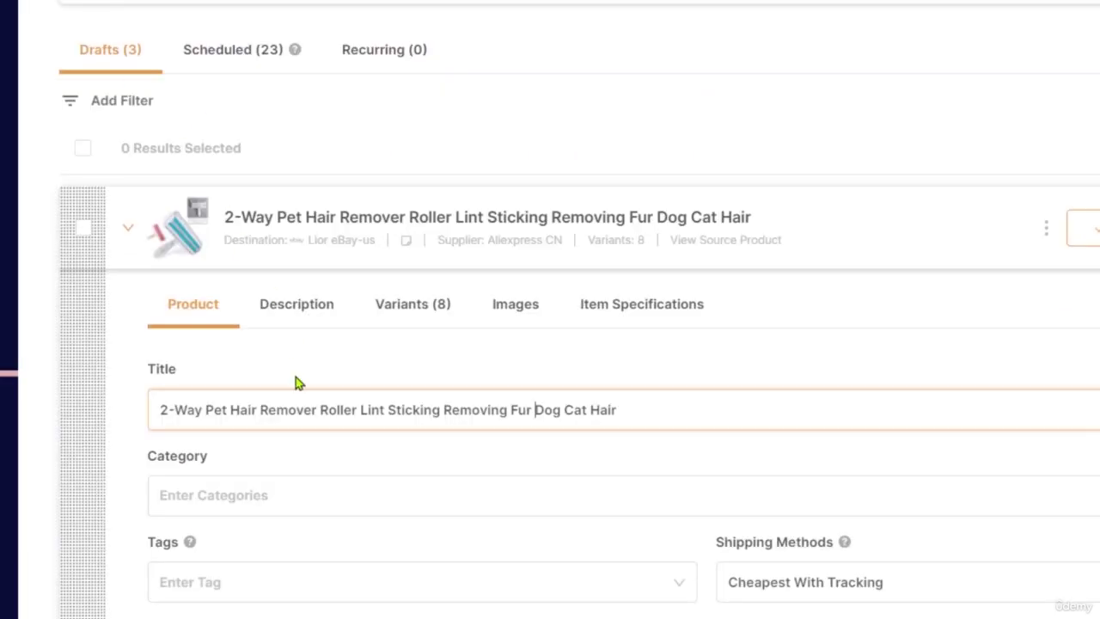
left_click_drag(203, 410, 312, 410)
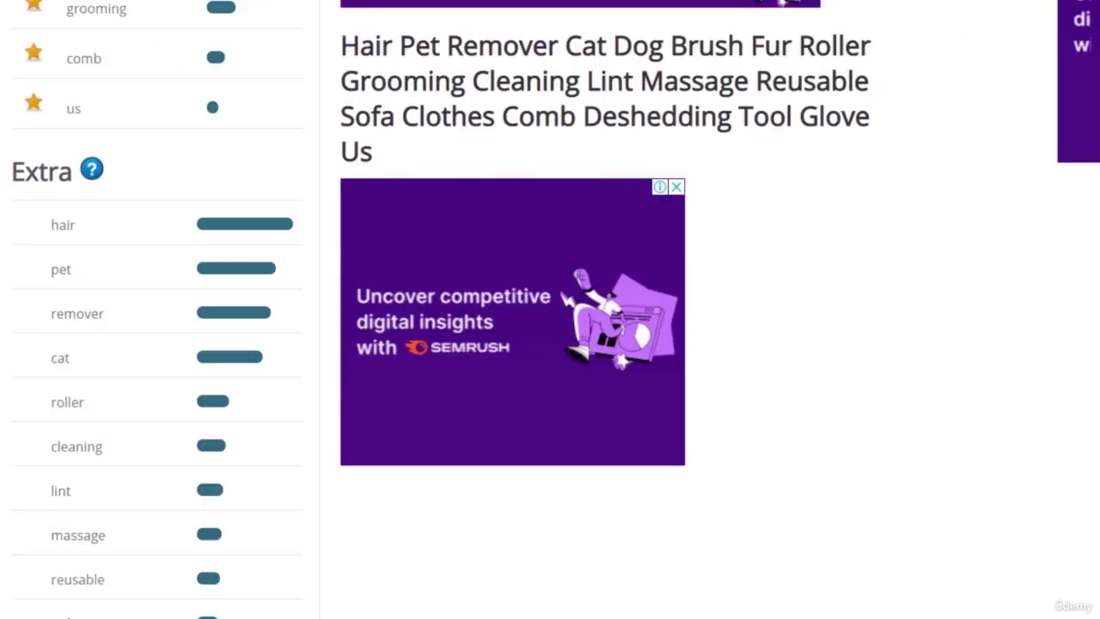
scroll(26, 283, "down", 1)
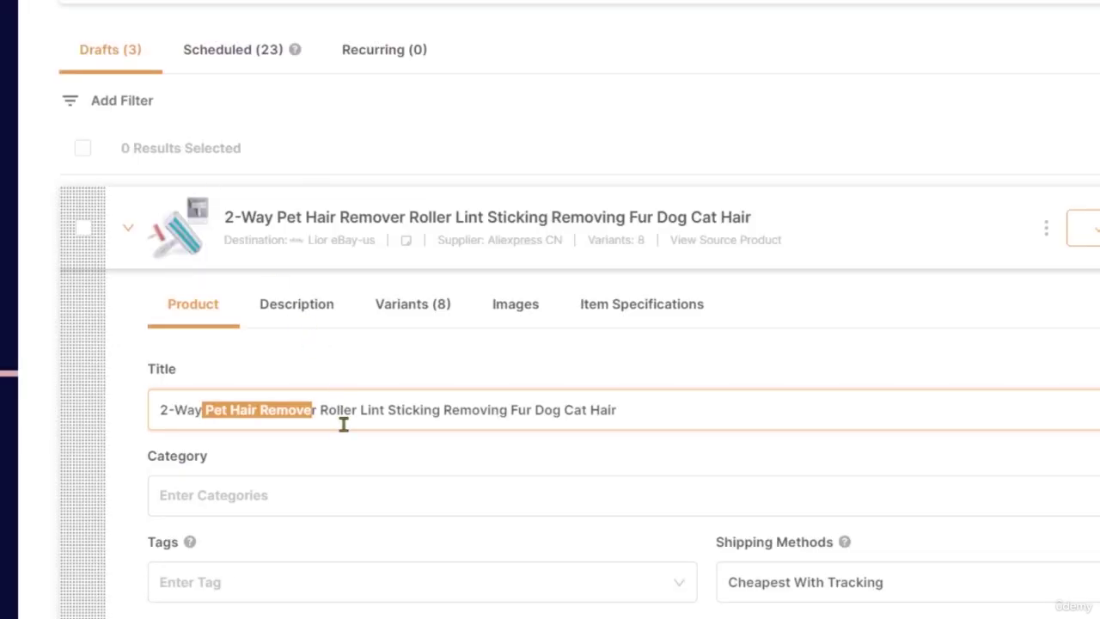
left_click(660, 412)
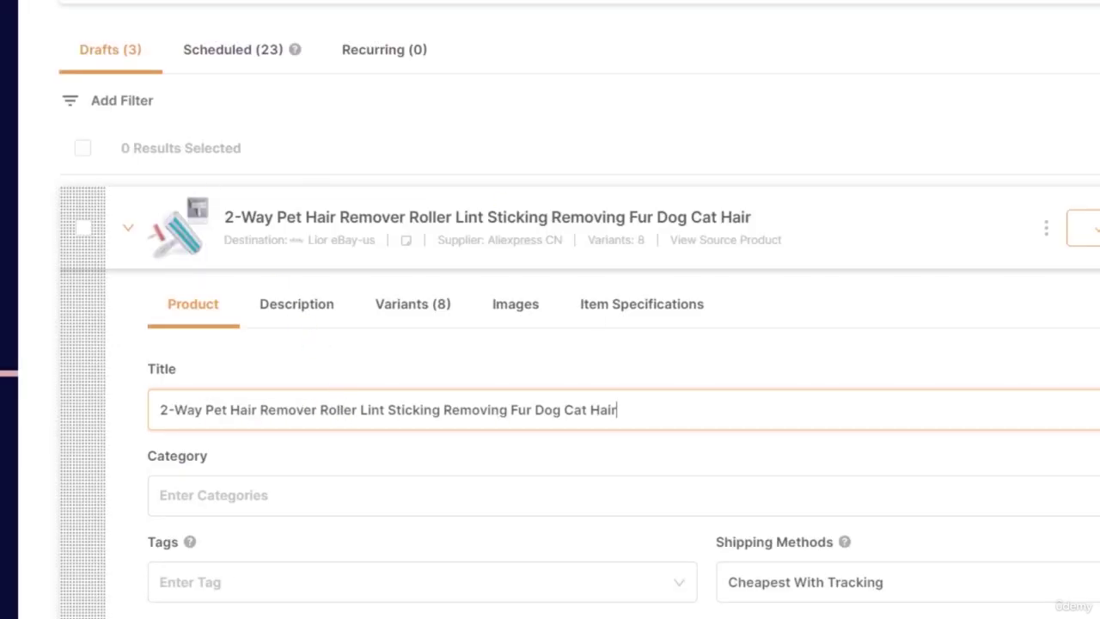
double_click(370, 411)
left_click(572, 410)
left_click(460, 411)
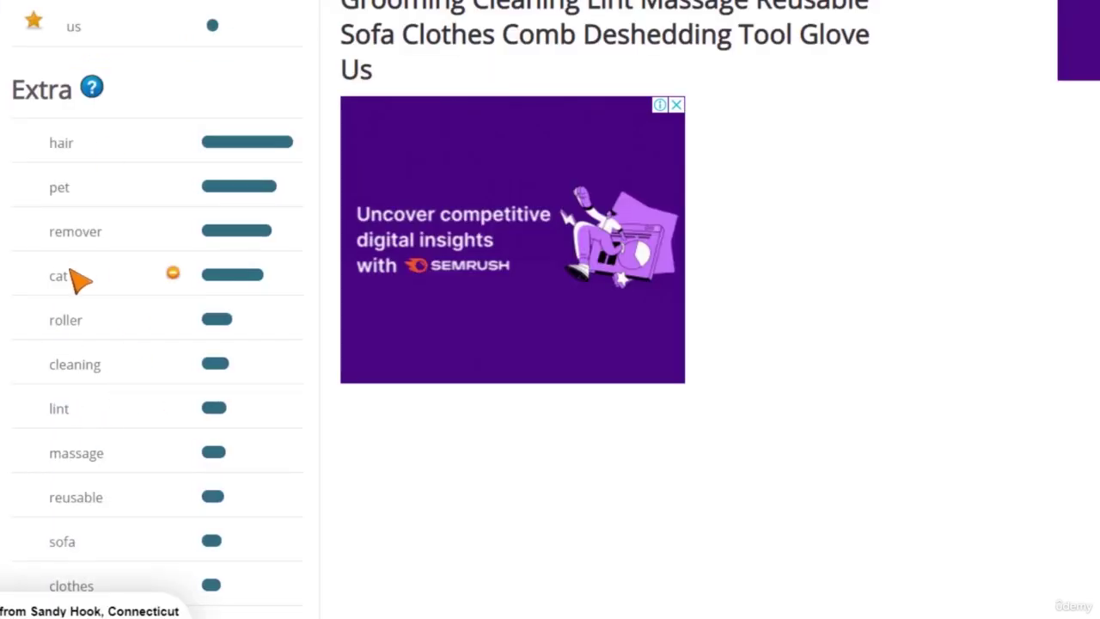
scroll(172, 343, "down", 2)
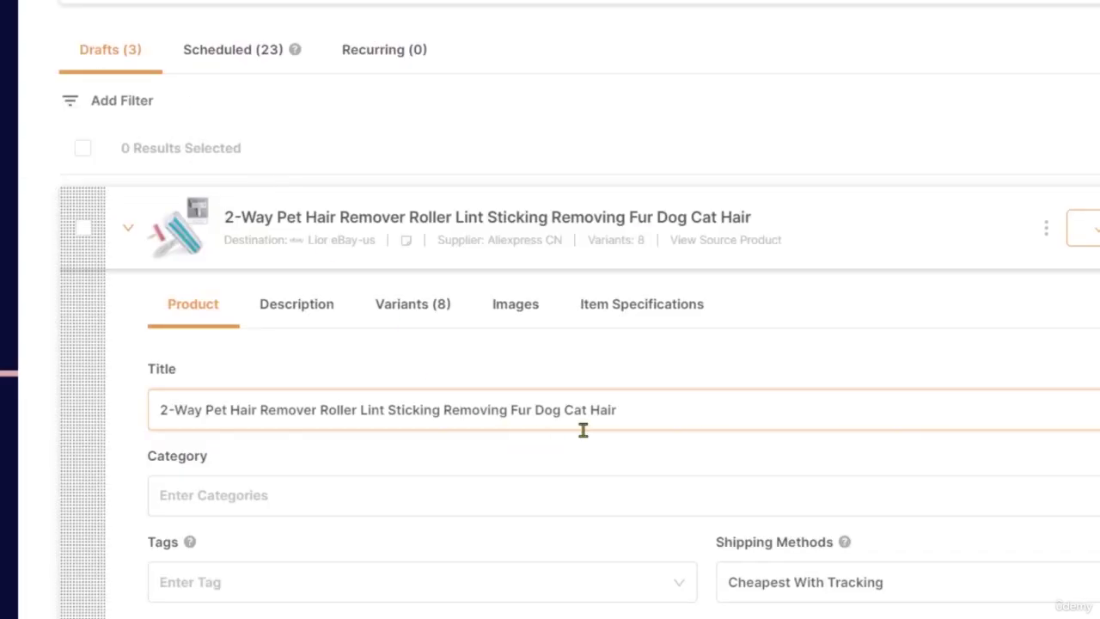
Append the keywords "Reusable Cleaning Sofa Clothes" to the end of the draft title.
left_click(663, 398)
type("Reuse")
key("BackSpace")
type("able")
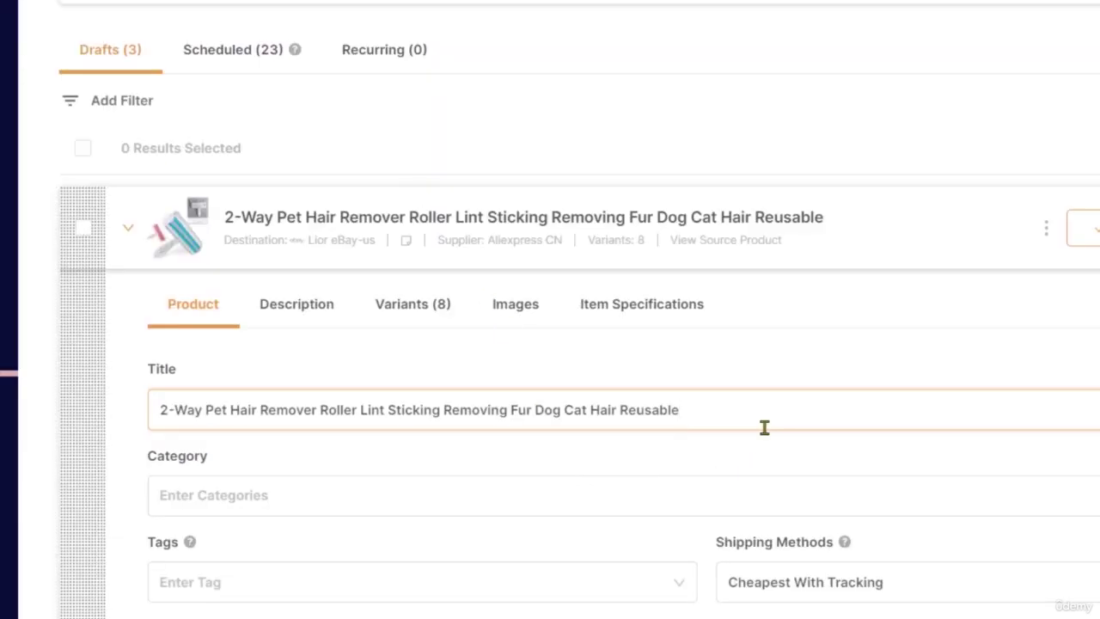
type("Cleaning")
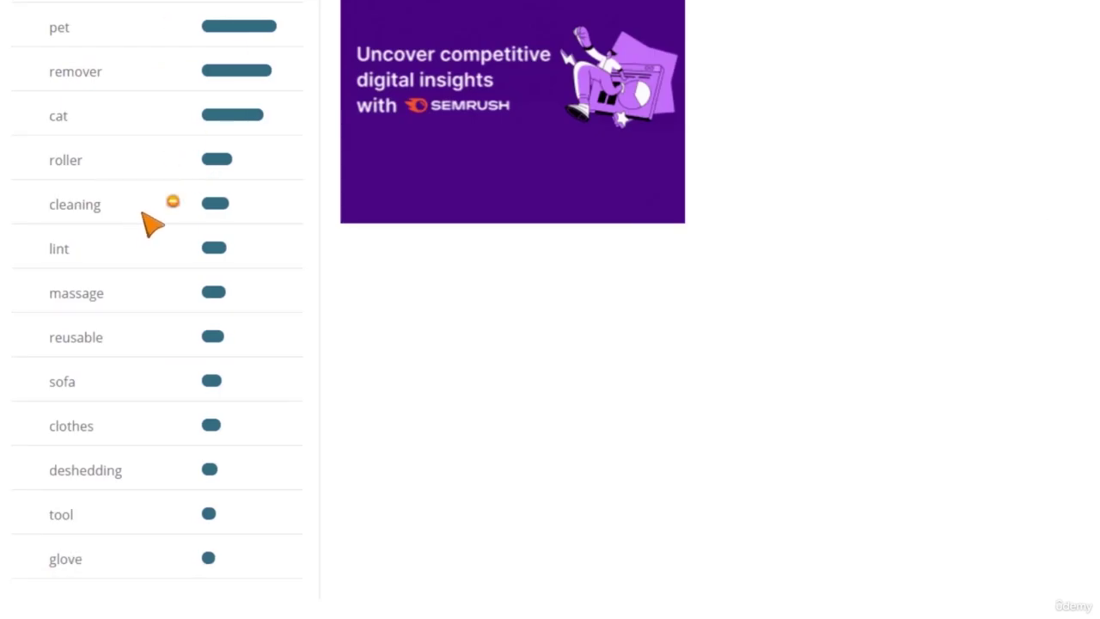
left_click(173, 423)
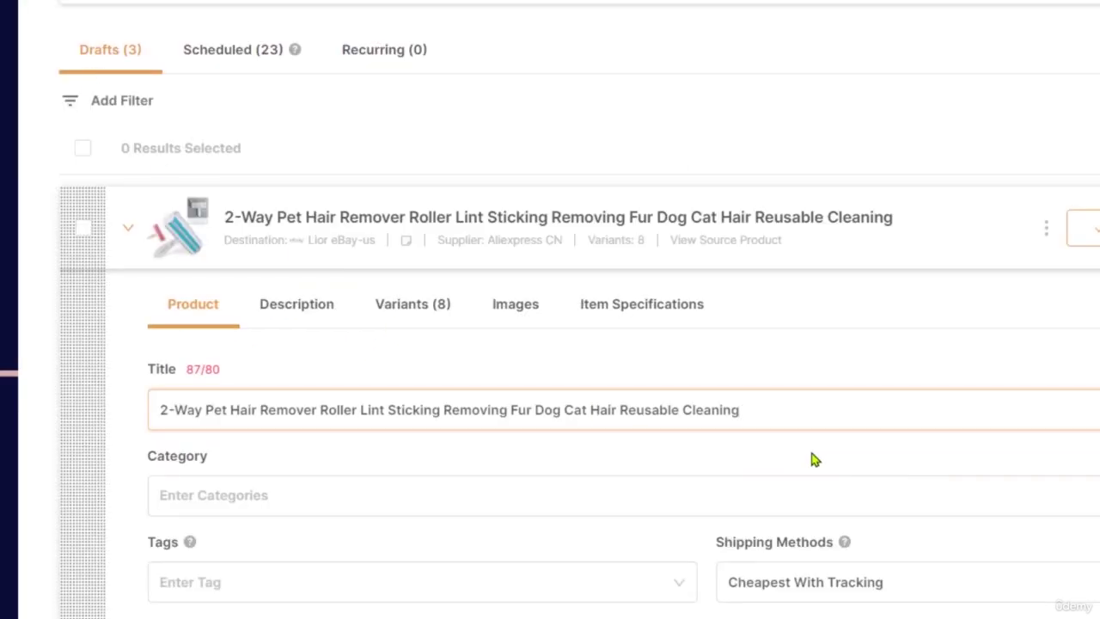
type("Sofa Clothes")
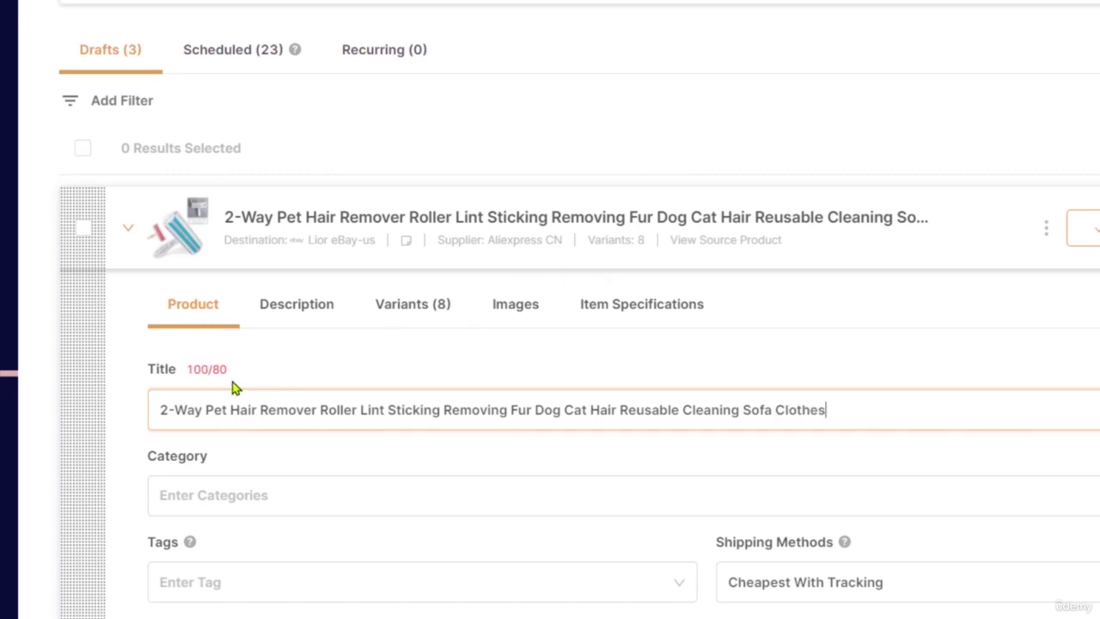
Check the title's character count and delete "2-Way" from its beginning.
left_click_drag(227, 370, 215, 376)
left_click_drag(205, 411, 94, 422)
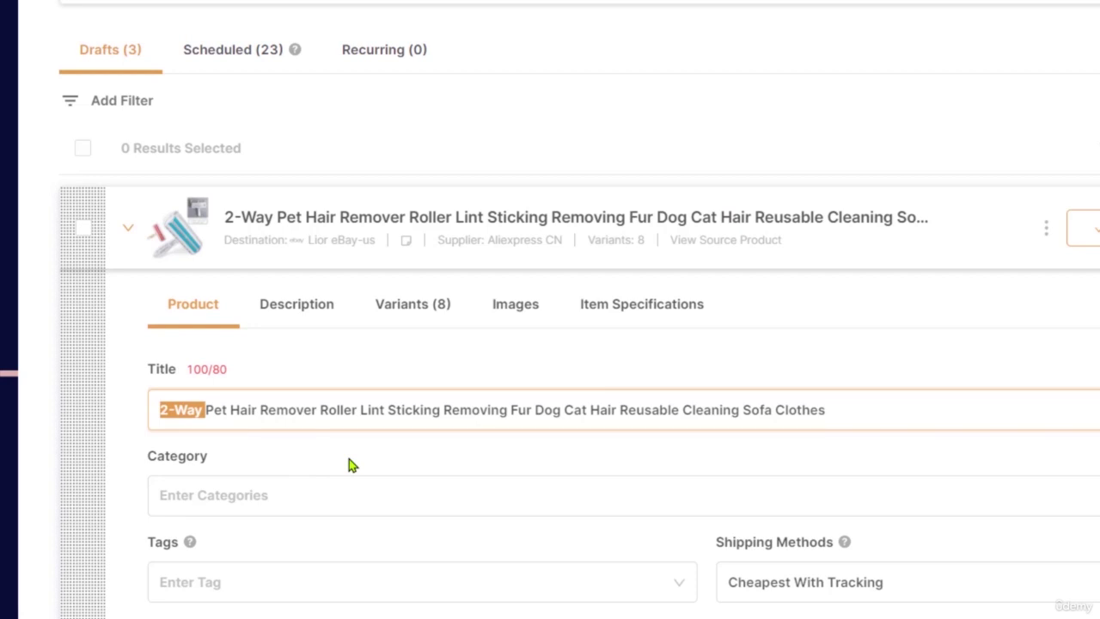
key("BackSpace")
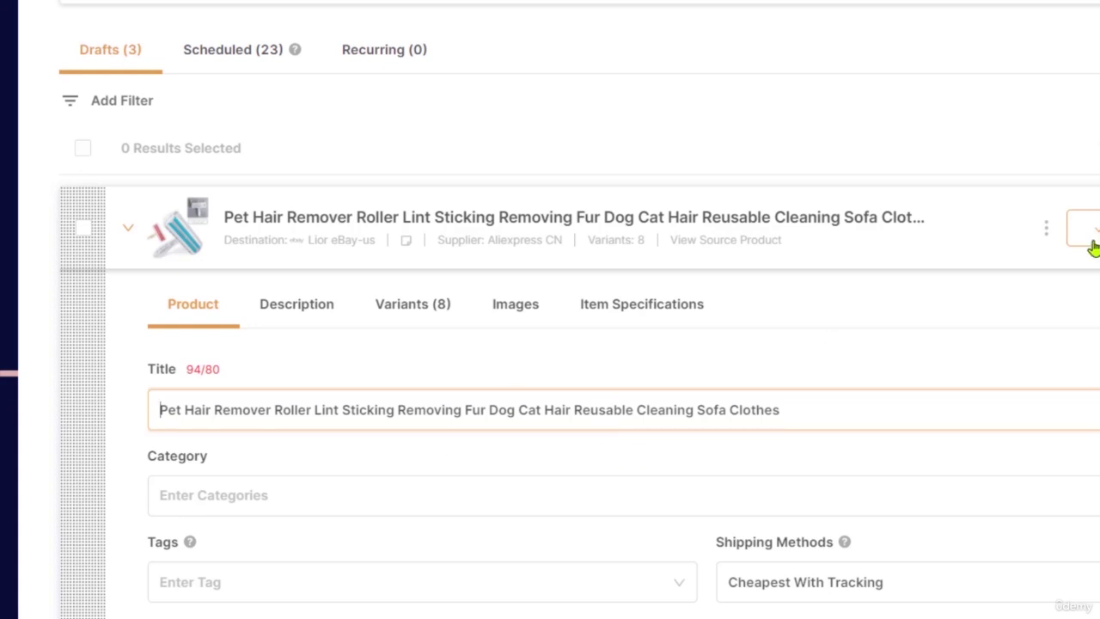
Copy "Pet Hair Remover" from the draft title and search for it on eBay in an incognito window.
left_click_drag(272, 411, 112, 416)
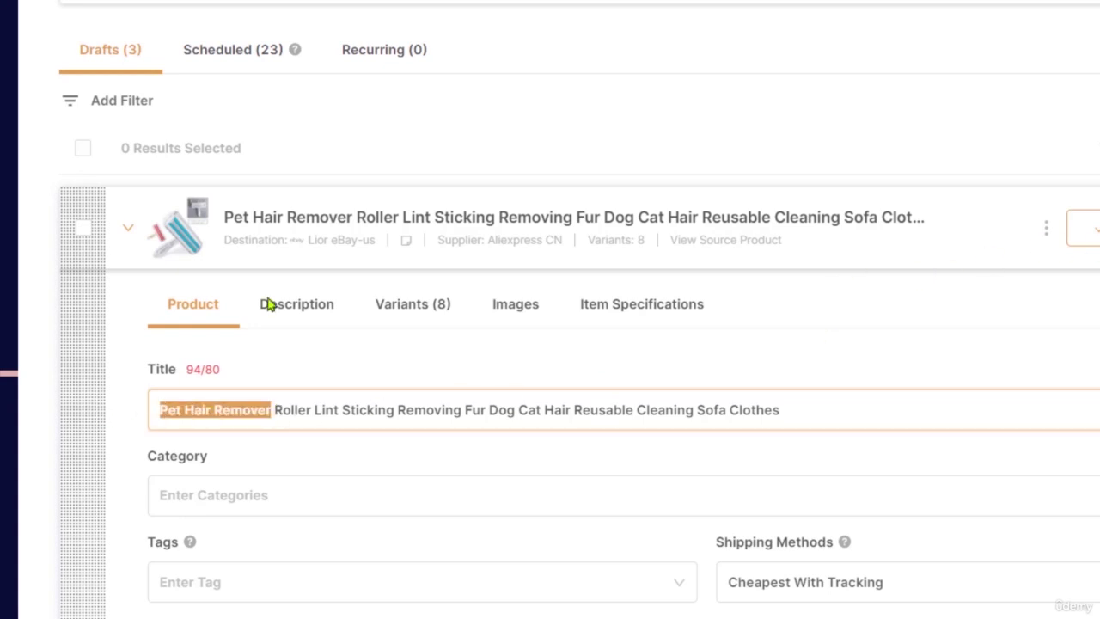
key("alt+f")
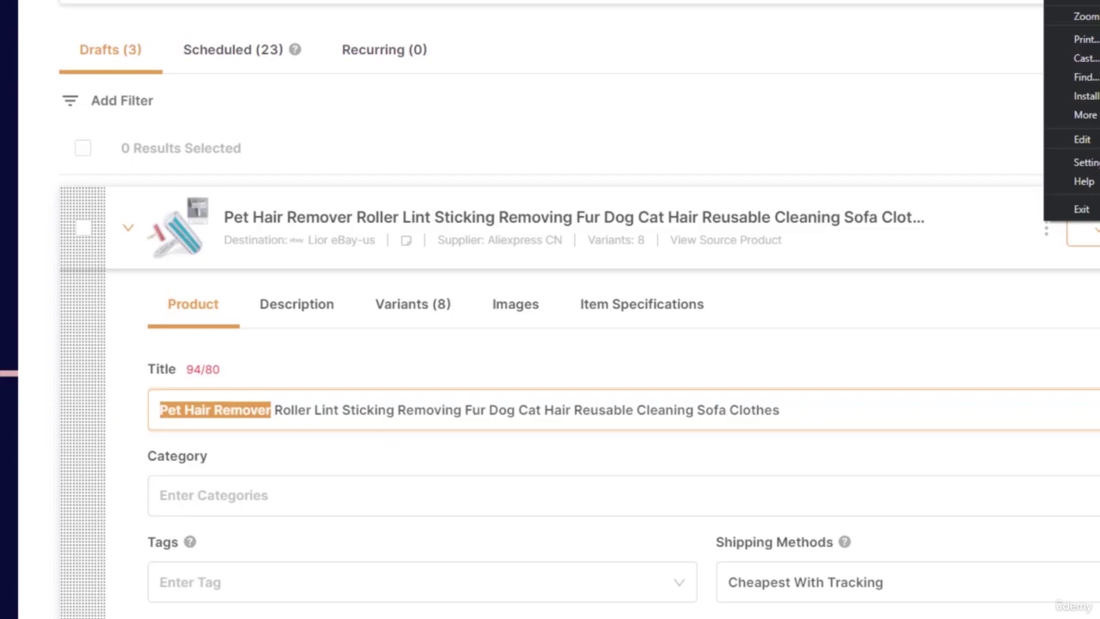
key("ctrl+shift+n")
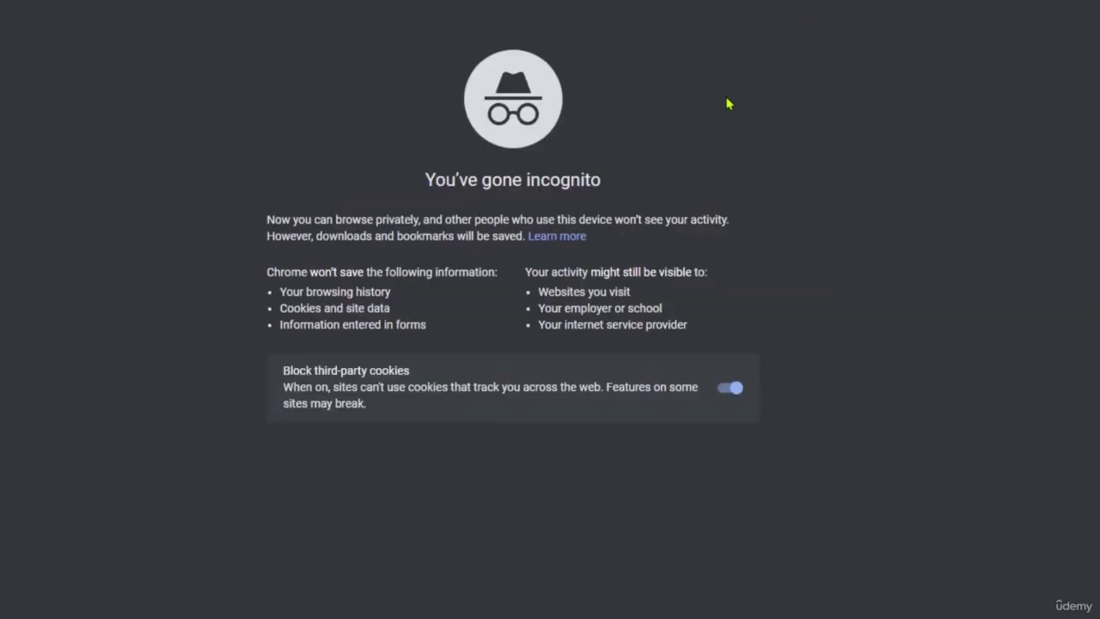
type("ebay")
key("Return")
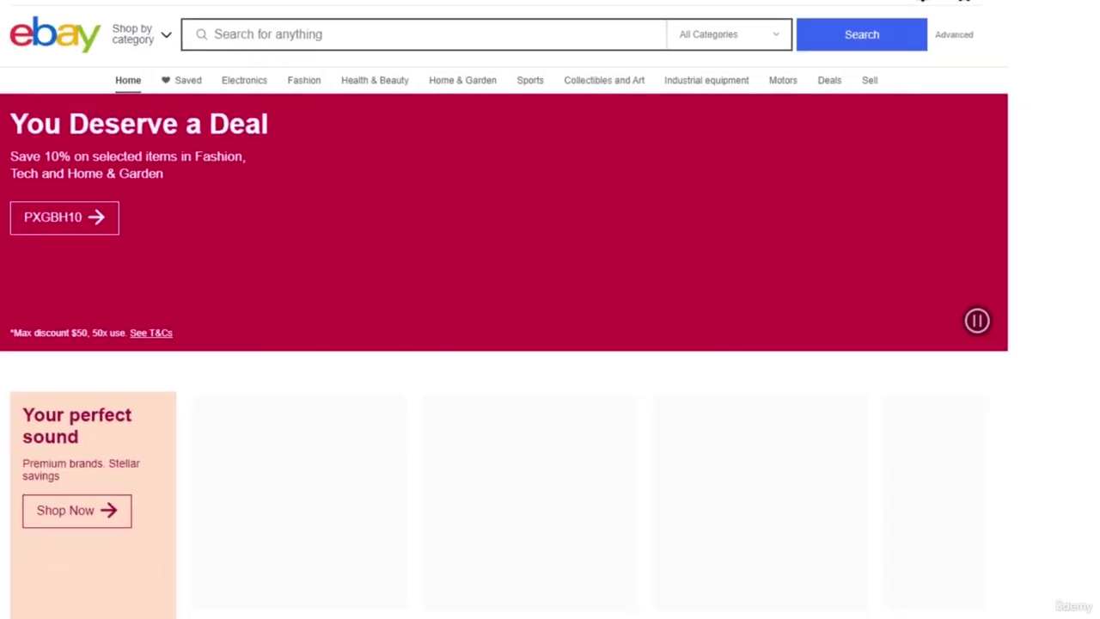
left_click(258, 32)
type("Pet Hair Remover")
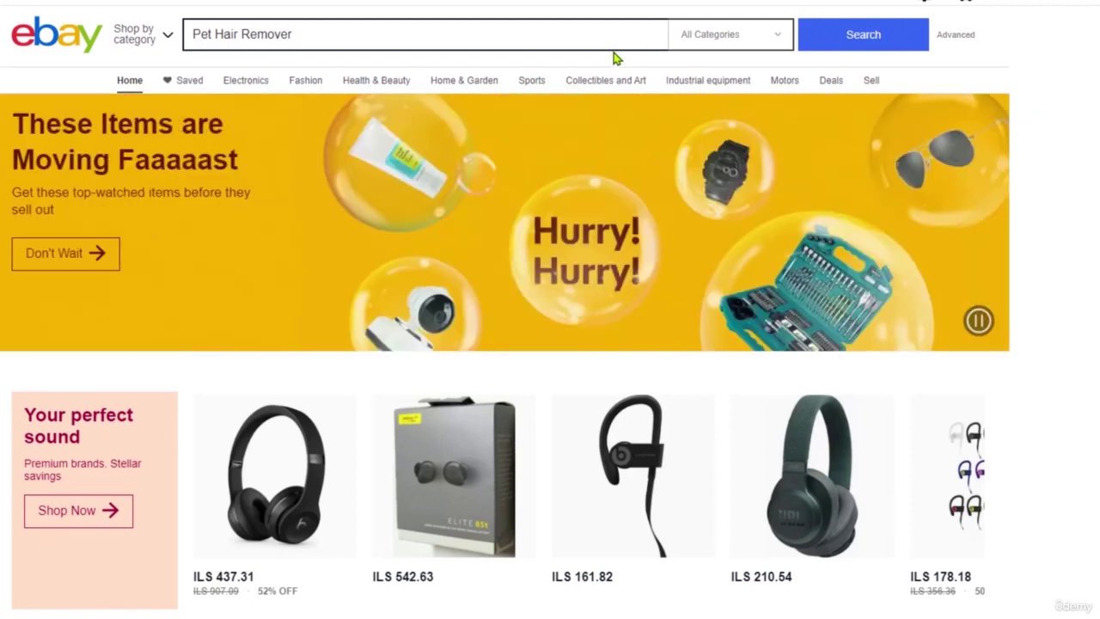
left_click(838, 43)
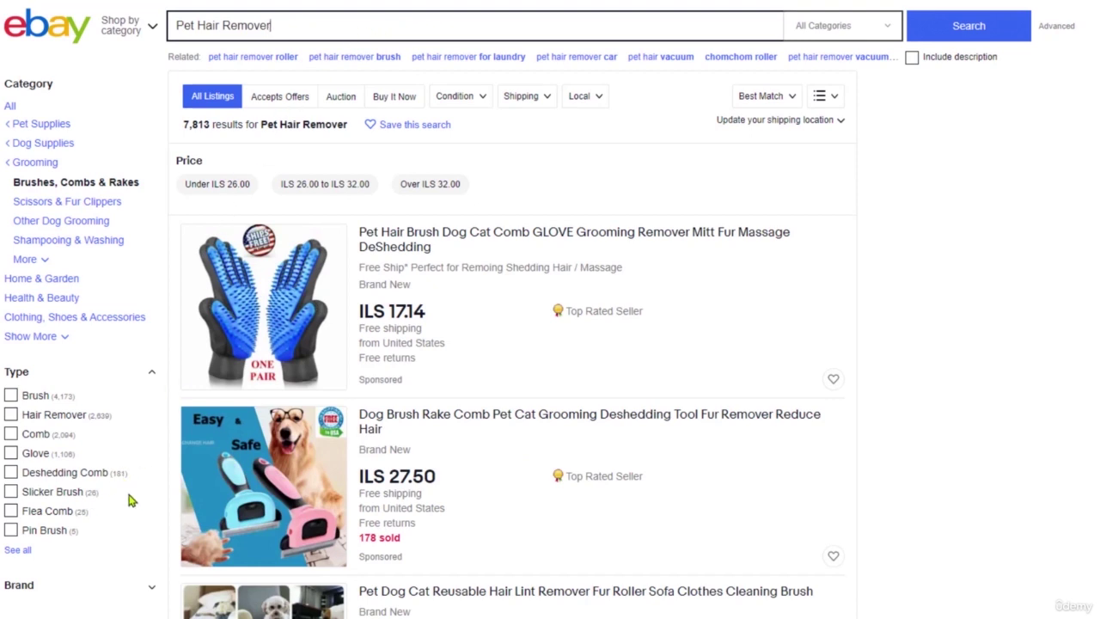
Restrict the eBay results to sold items only, without the completed items filter, and examine the sold listings' titles.
left_click(287, 29)
scroll(37, 277, "down", 2)
scroll(51, 490, "down", 3)
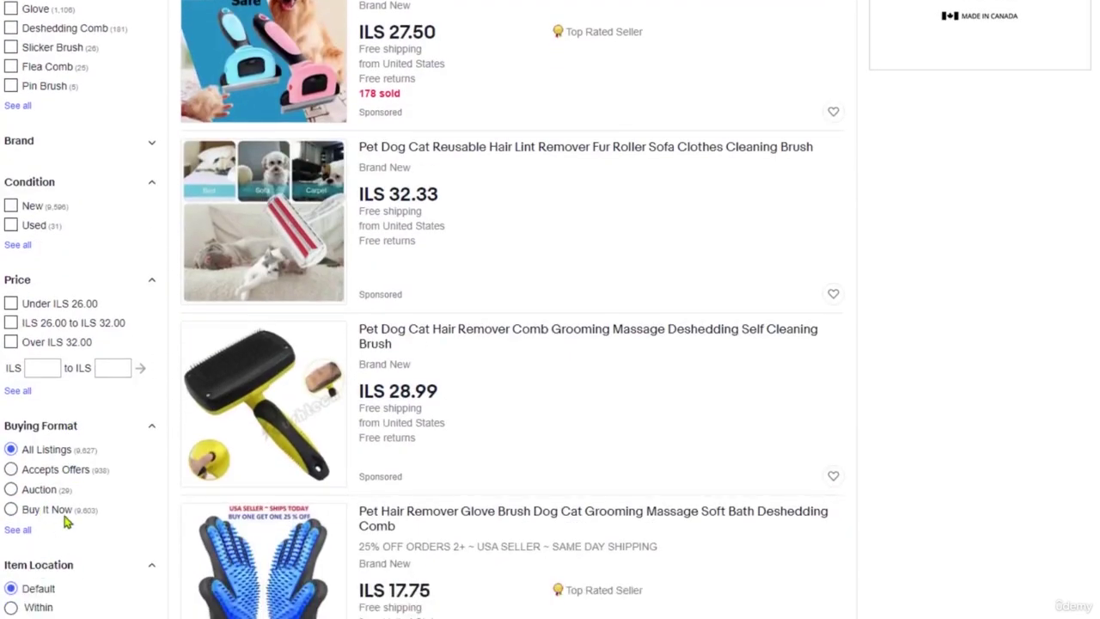
scroll(65, 520, "down", 3)
scroll(51, 500, "down", 3)
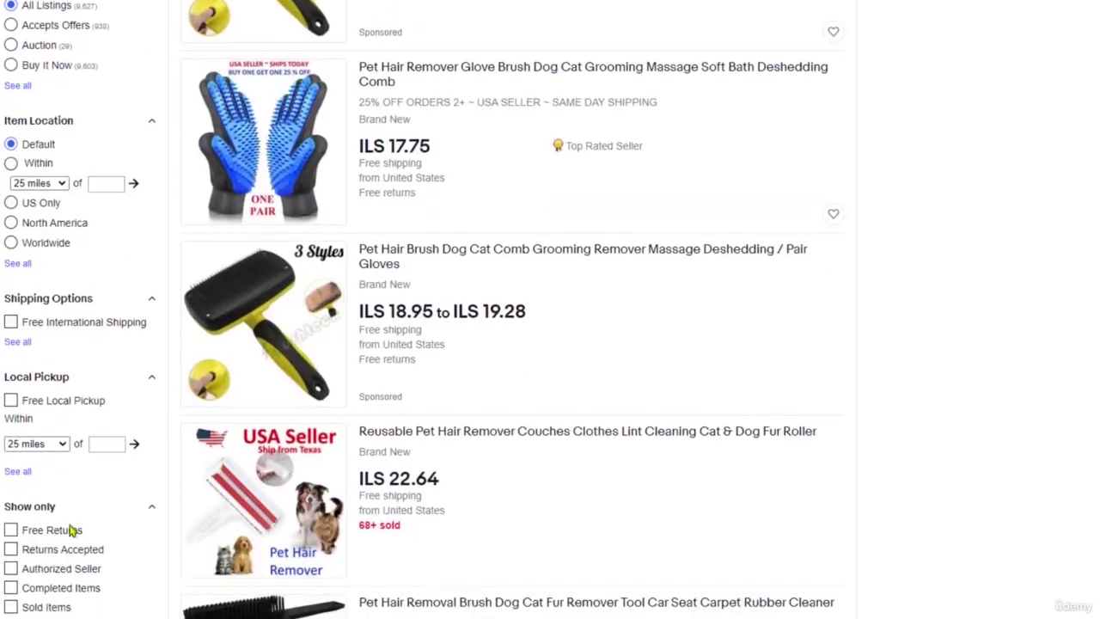
left_click(45, 606)
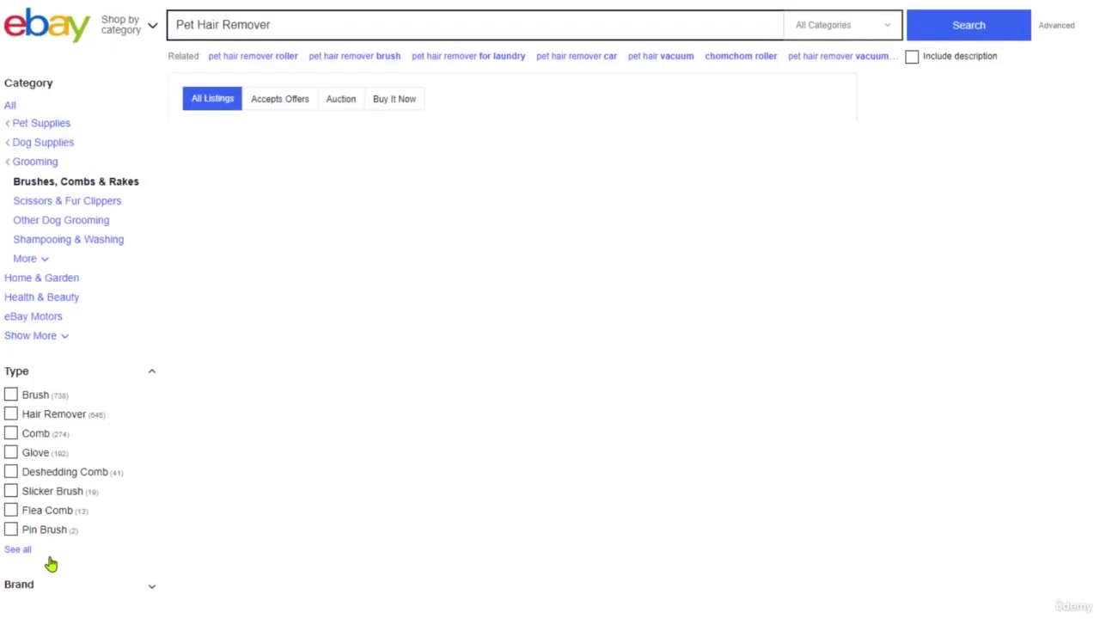
scroll(86, 560, "down", 4)
scroll(117, 559, "down", 6)
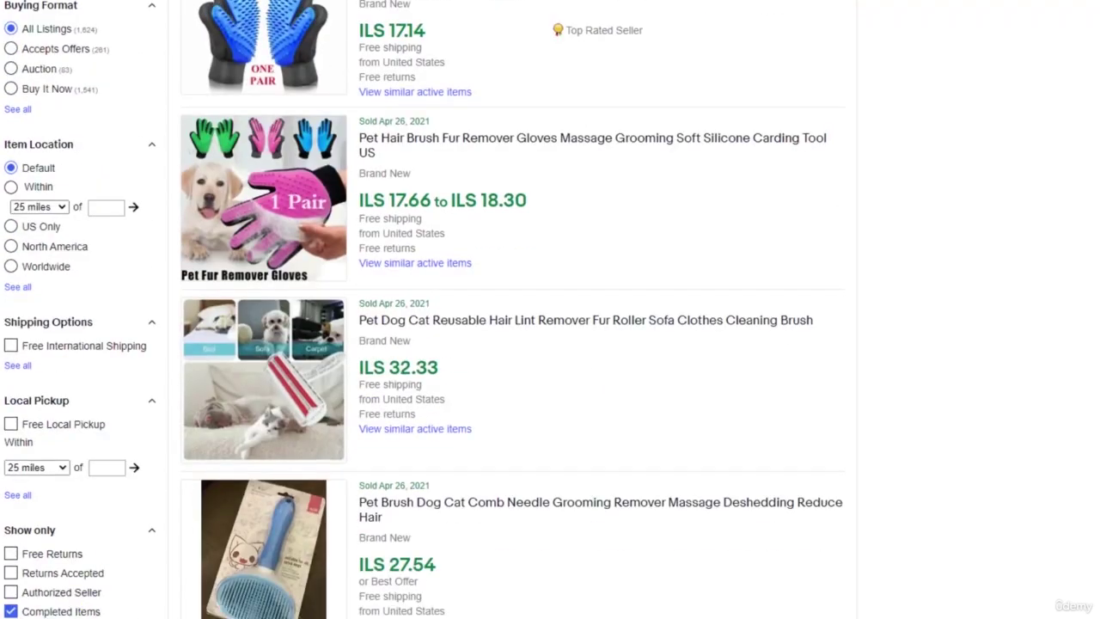
left_click(49, 612)
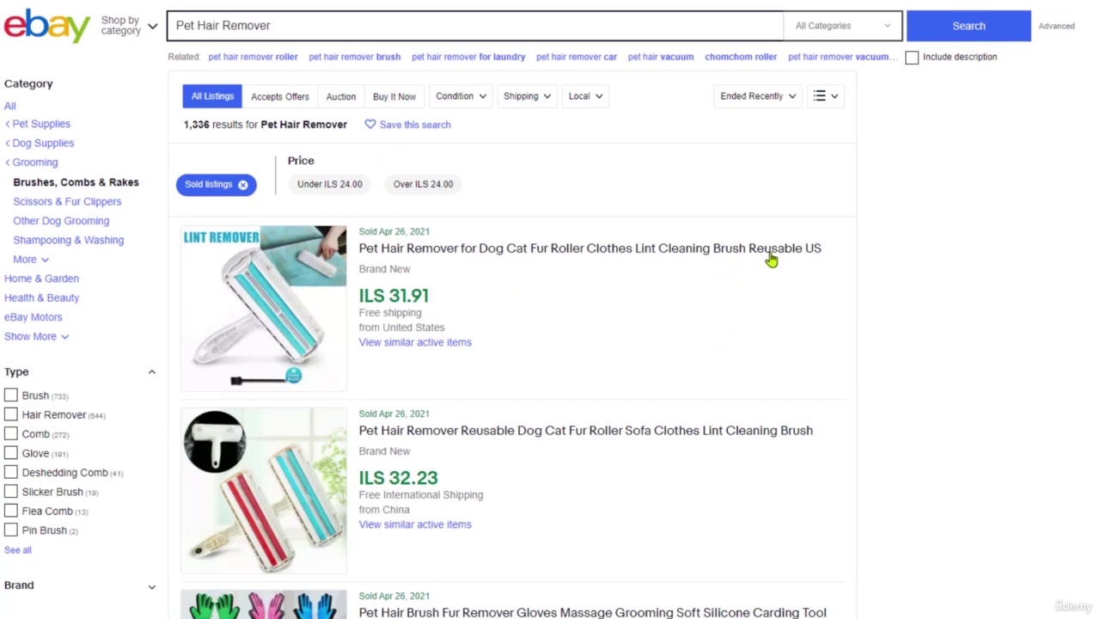
scroll(744, 285, "down", 5)
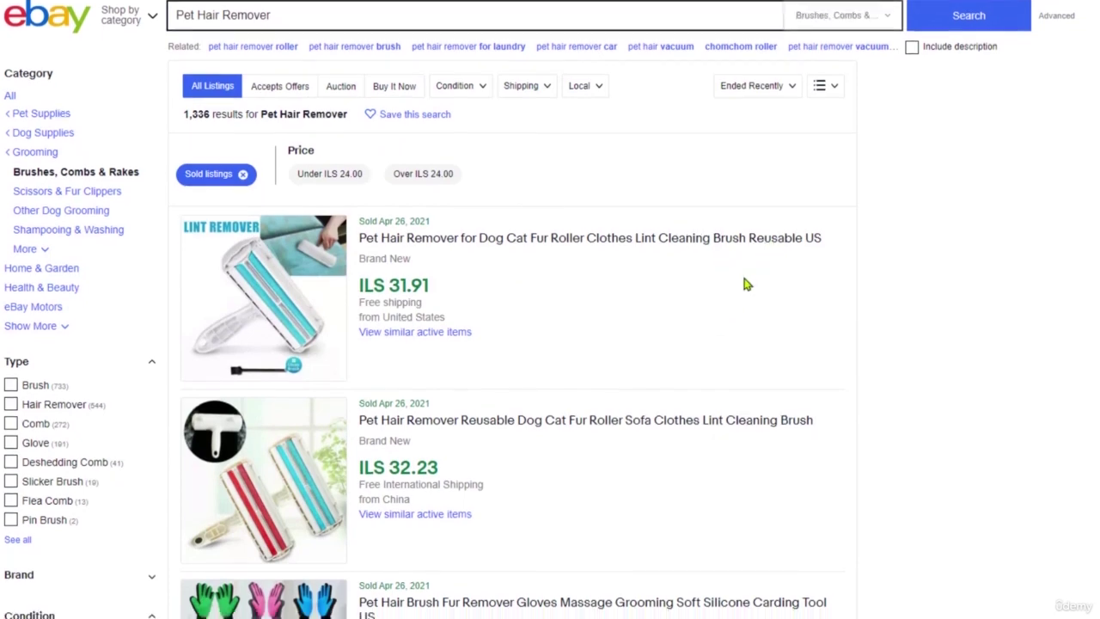
scroll(673, 361, "down", 2)
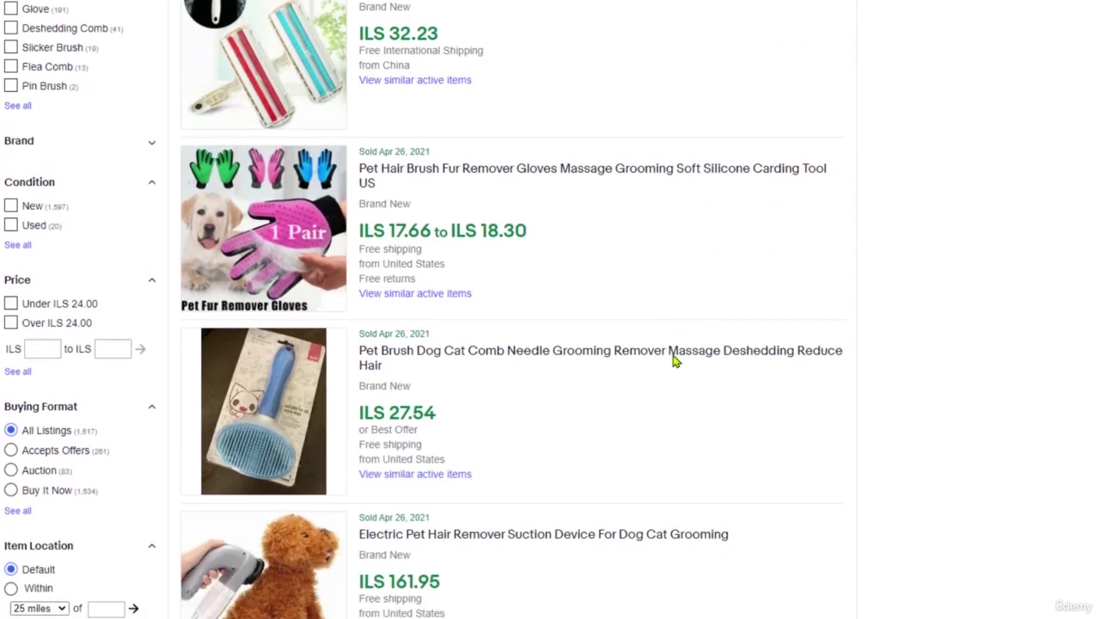
scroll(819, 318, "down", 2)
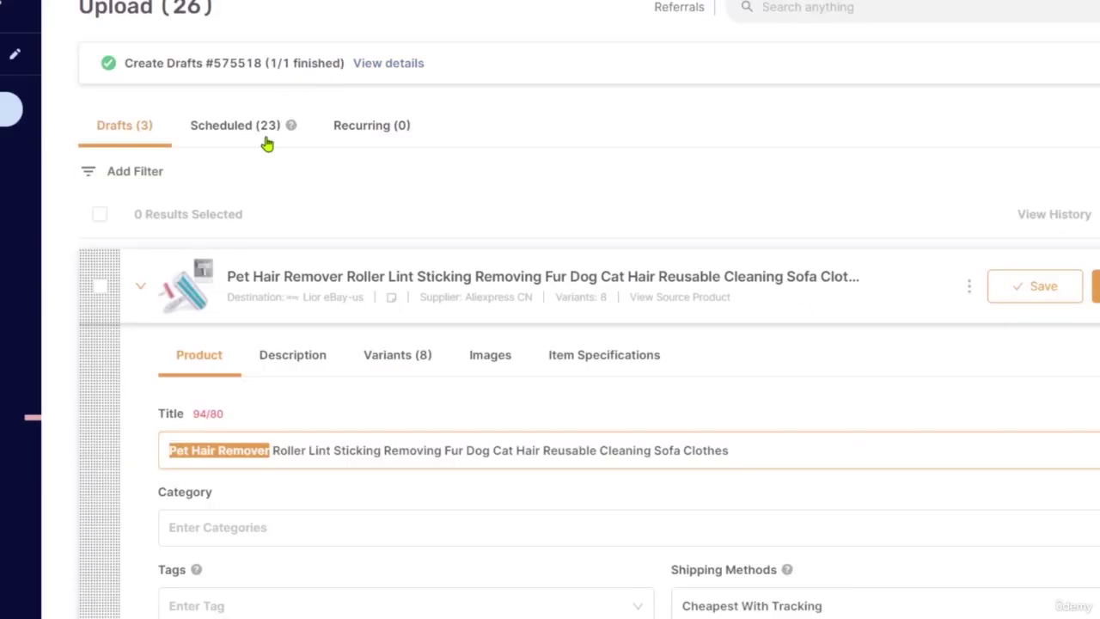
Return to the AutoDS draft and move "Reusable" to the beginning of the title.
left_click(199, 458)
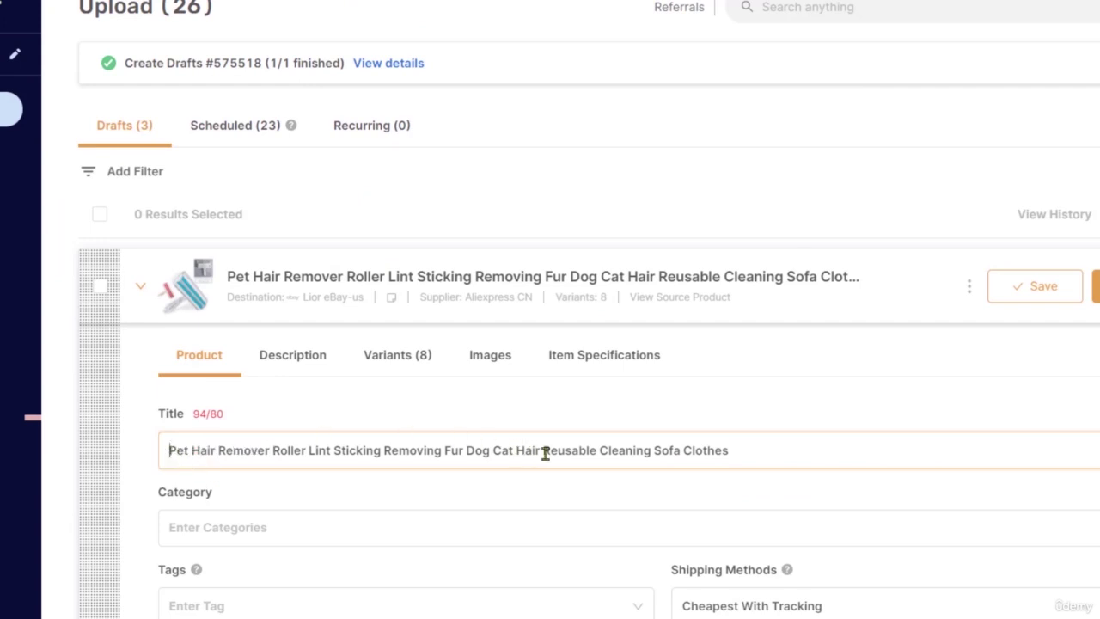
double_click(568, 460)
key("ctrl+x")
left_click(170, 452)
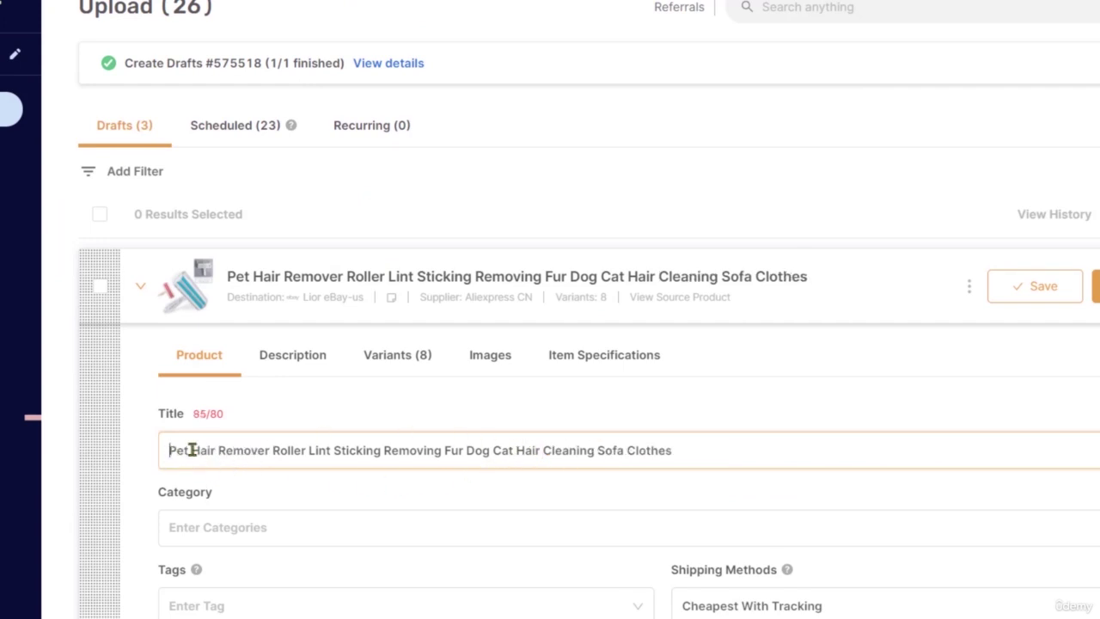
key("ctrl+v")
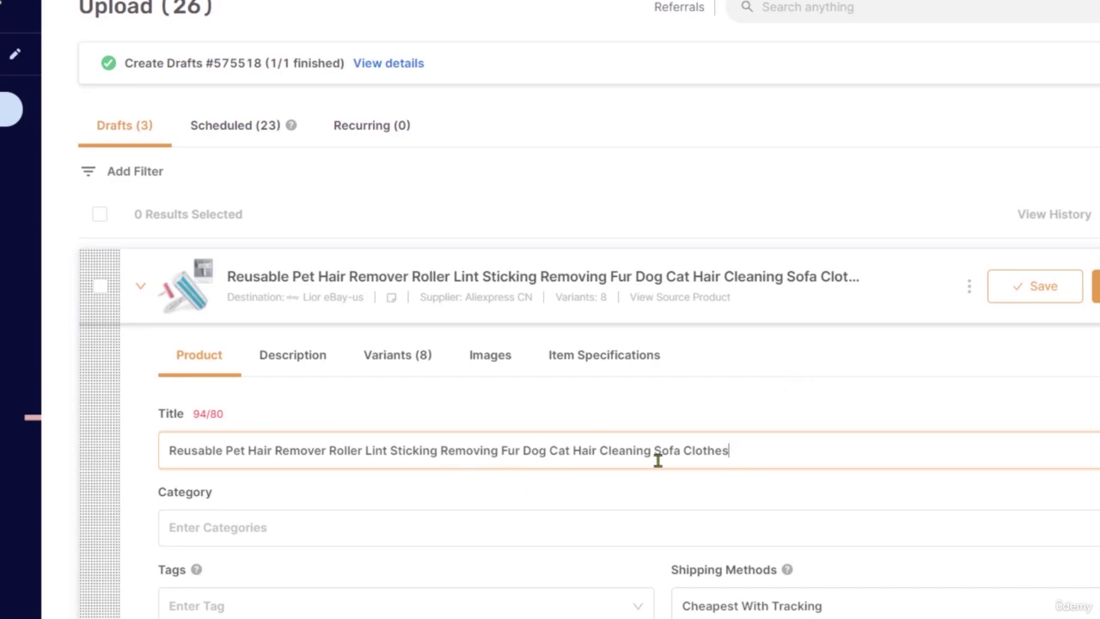
Delete "Removing" from the draft title and change "Dog" to "For Dogs".
double_click(467, 449)
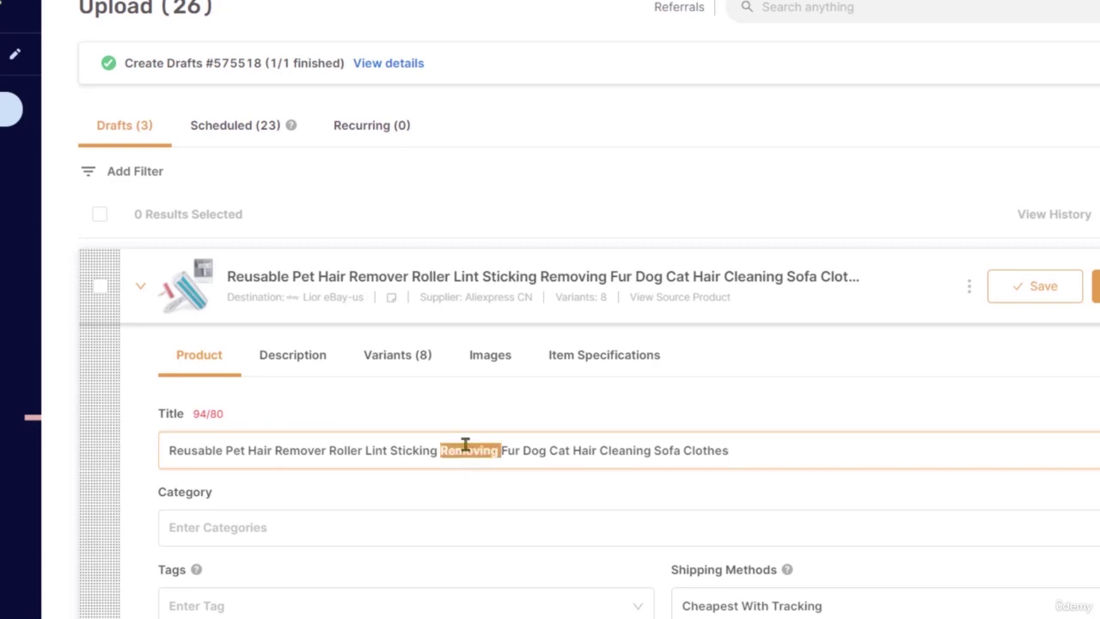
key("Delete")
key("ctrl+Right")
type("For Dogs")
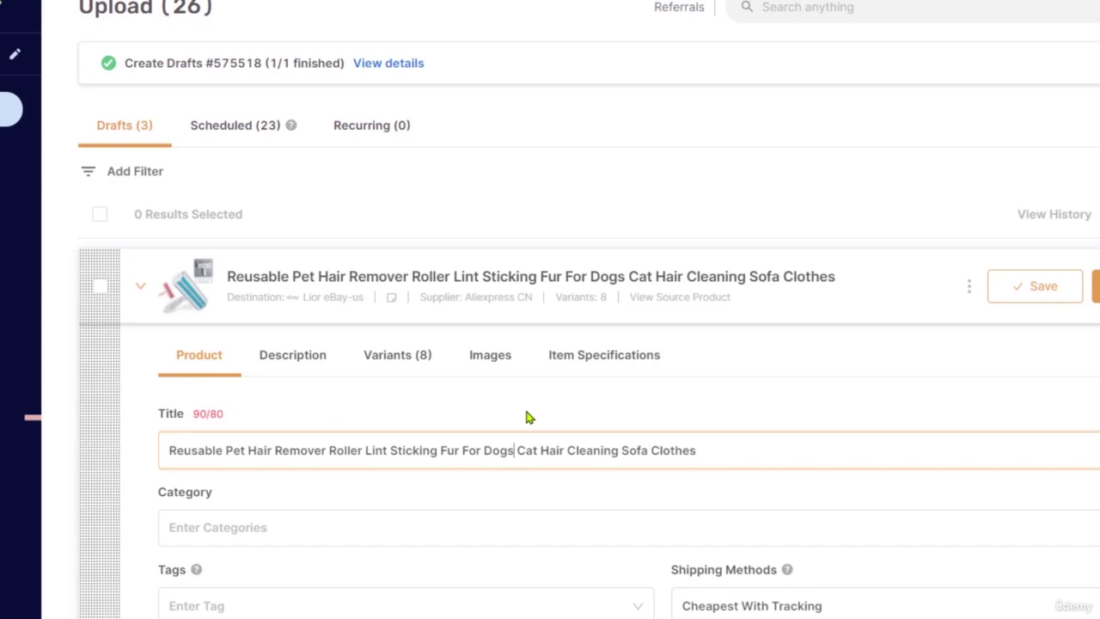
Change "Cat" to "Cats" in the draft title.
key("Right")
key("Right")
key("Right")
key("Right")
type("s")
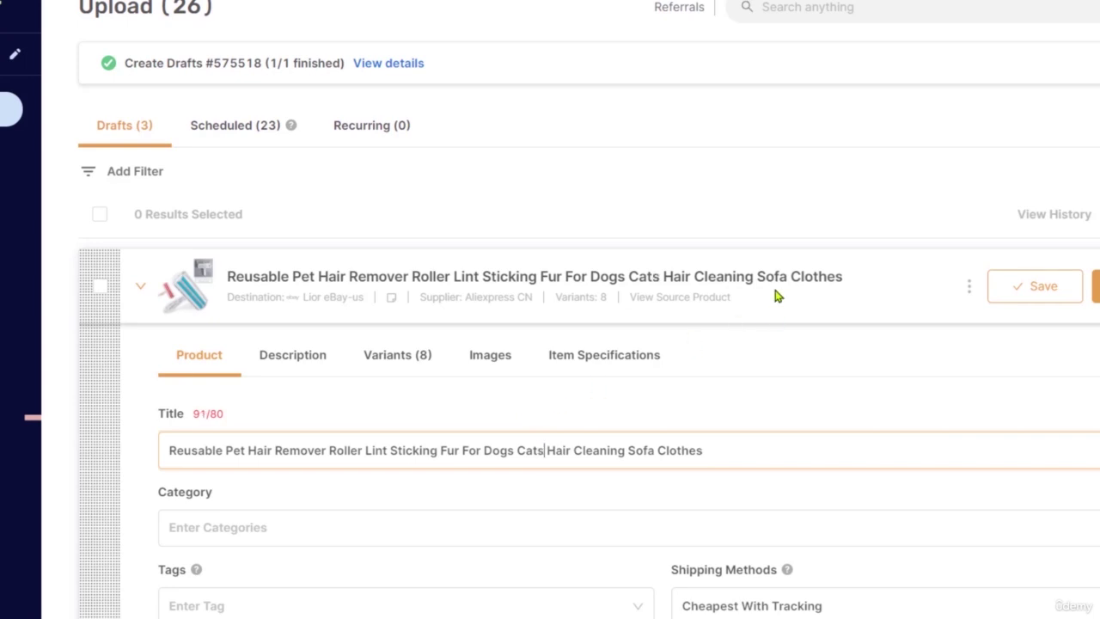
left_click(723, 405)
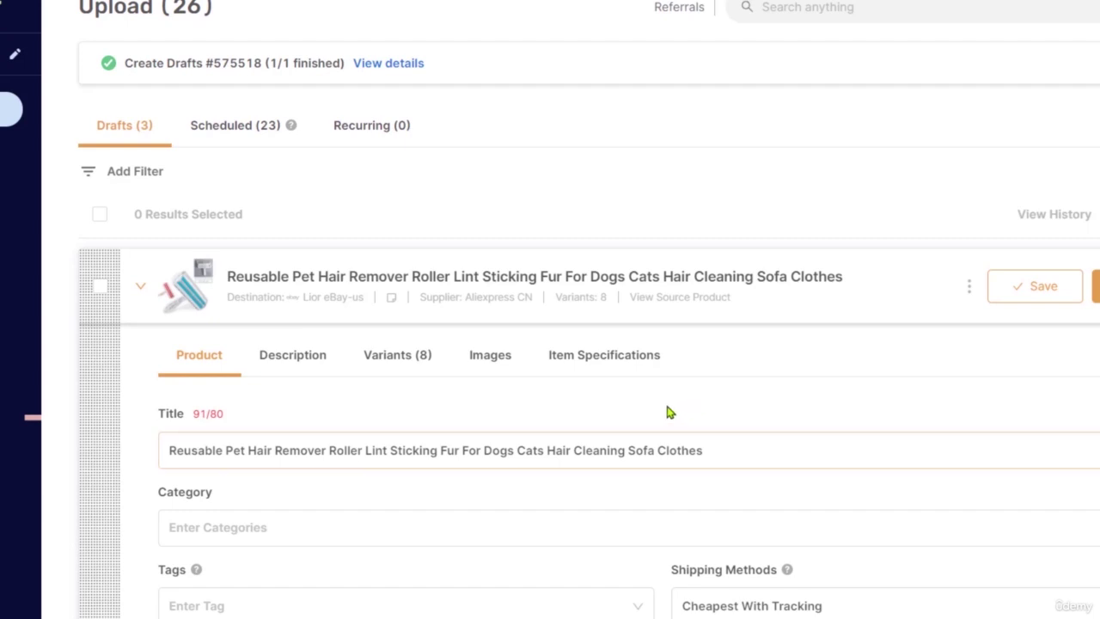
Move "Lint" behind "Cleaning" and "Clothes" in front of "Cleaning" in the draft title.
double_click(375, 451)
key("BackSpace")
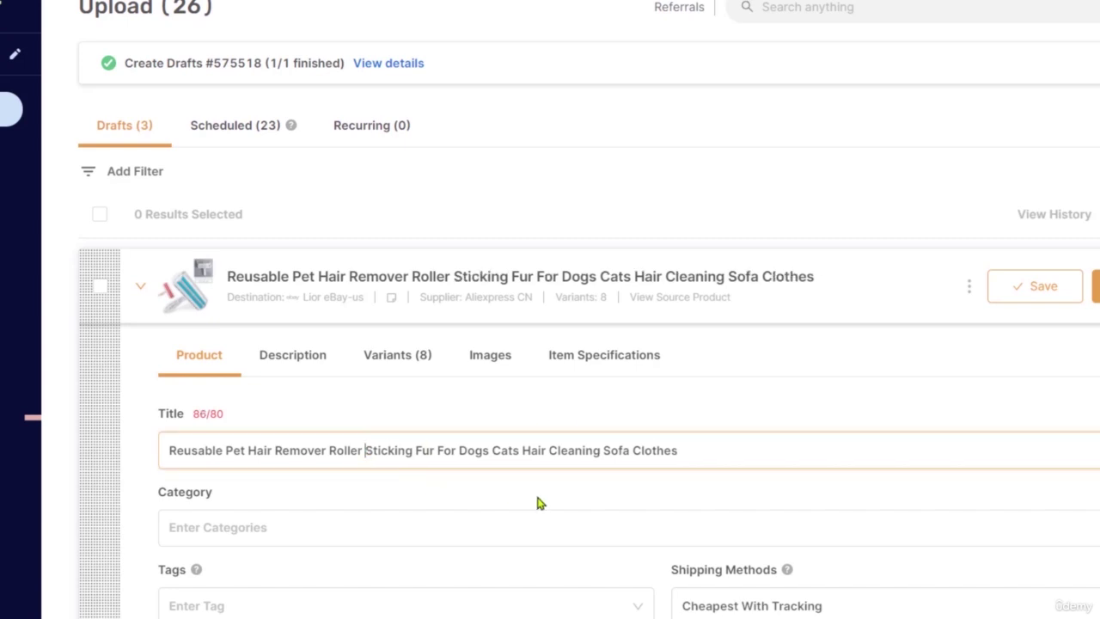
left_click(603, 451)
key("ctrl+v")
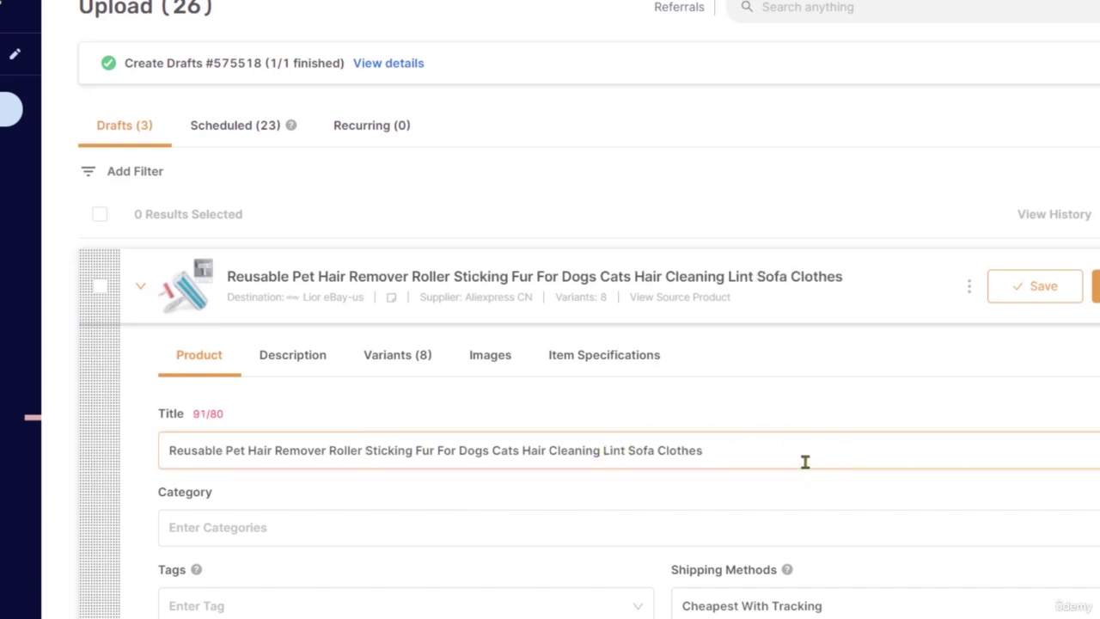
double_click(679, 451)
key("ctrl+x")
left_click(549, 451)
key("ctrl+v")
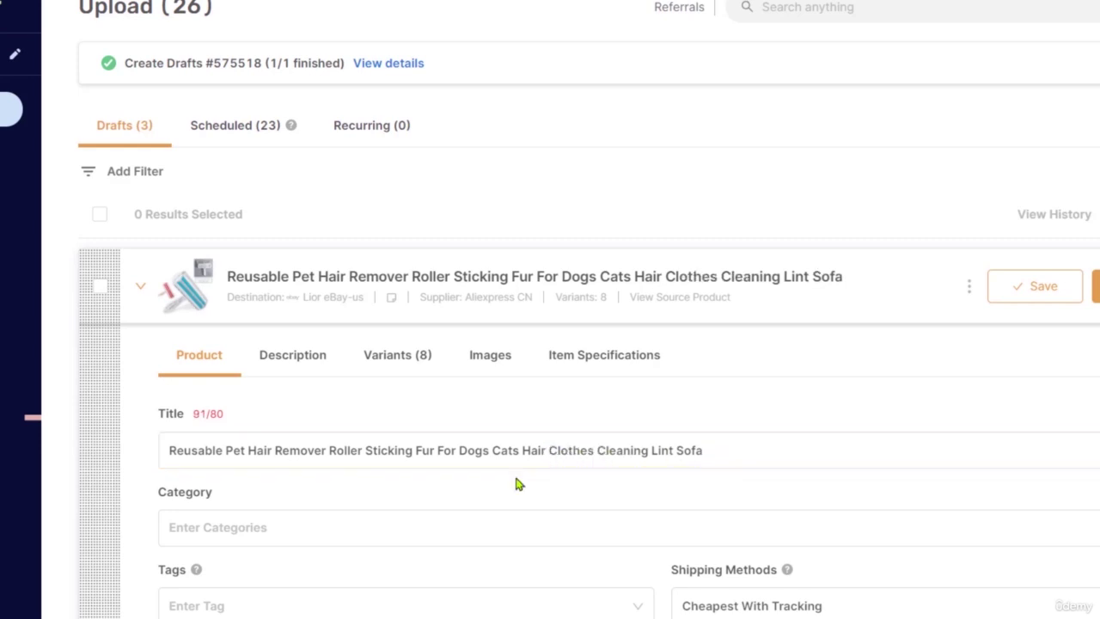
Delete "Sticking" from the draft title and move "Cleaning" in front of "Hair Clothes".
double_click(391, 450)
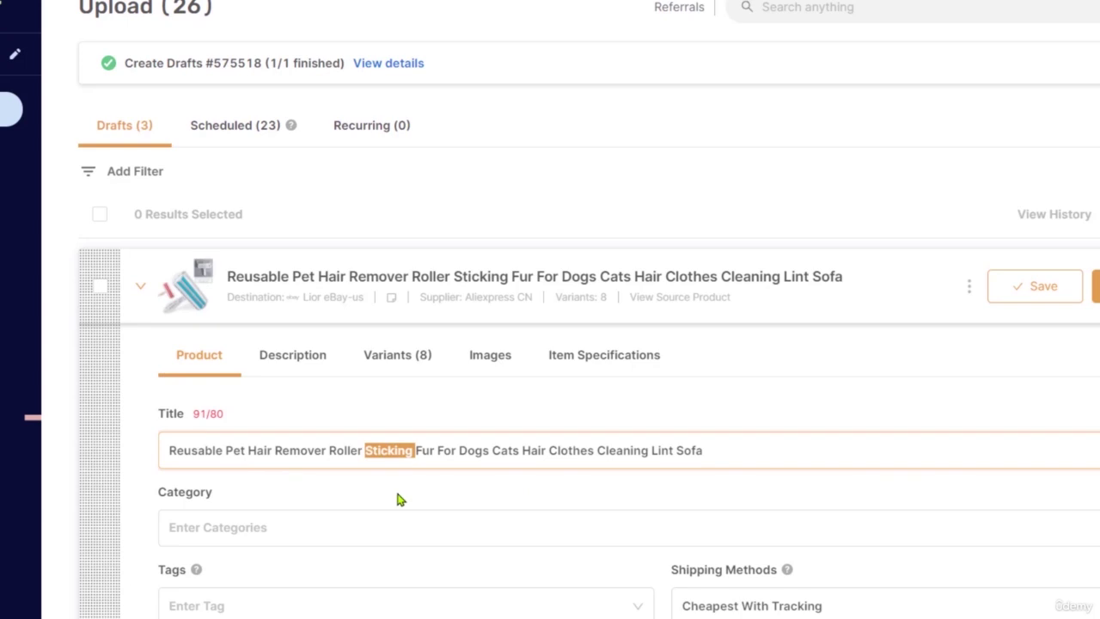
key("BackSpace")
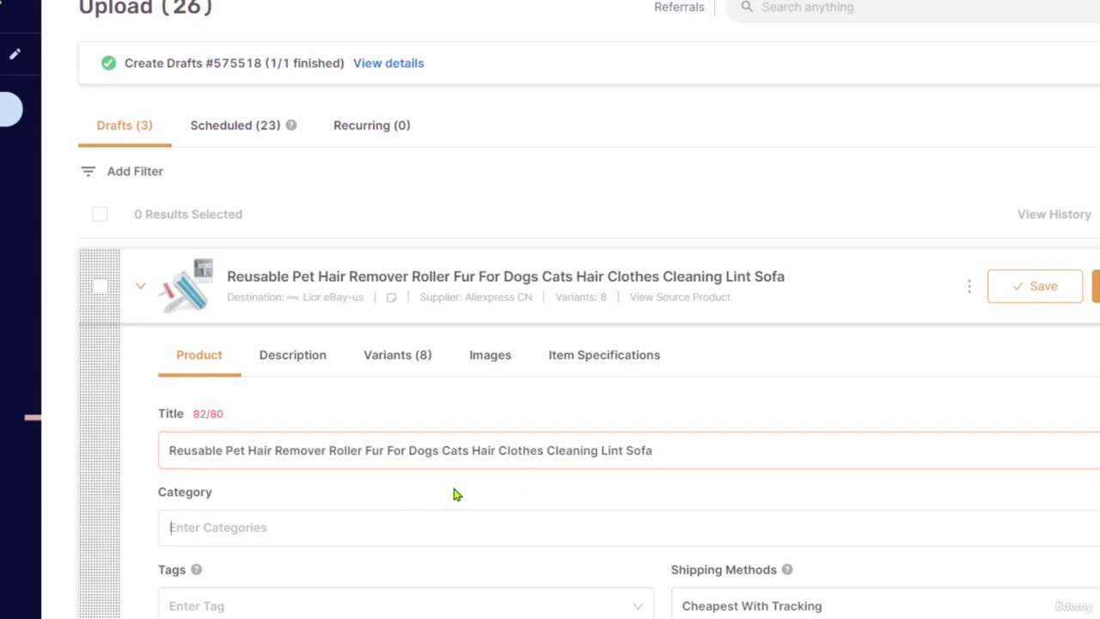
double_click(575, 451)
key("ctrl+x")
left_click(471, 450)
key("ctrl+v")
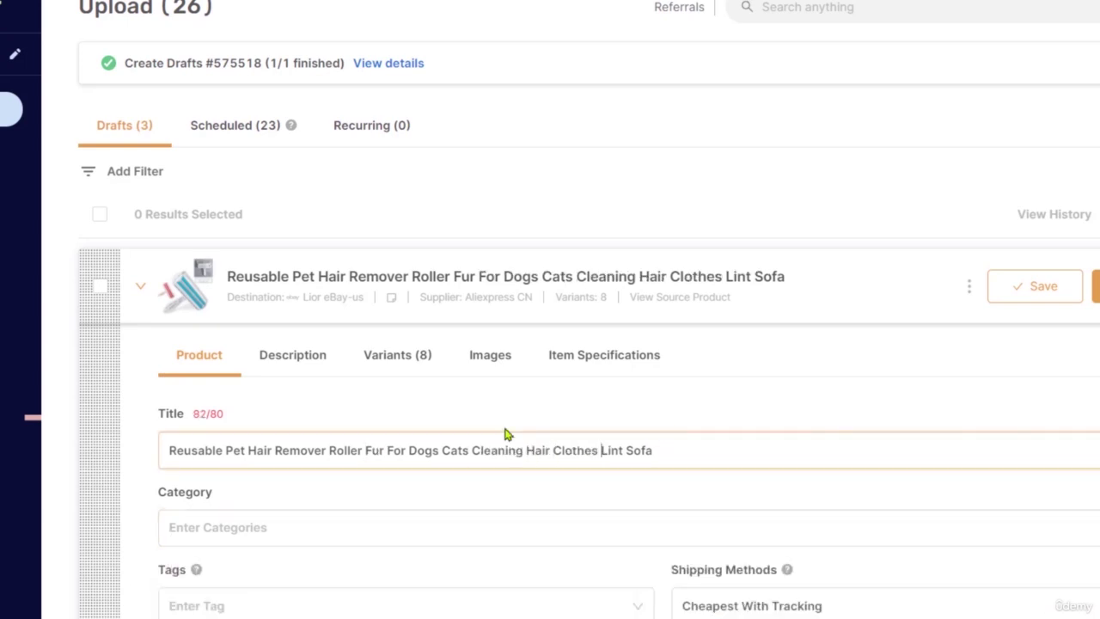
Move "Lint" directly behind "Cleaning" in the draft title and delete the second "Hair".
key("ctrl+shift+Left")
key("BackSpace")
key("ctrl+Left")
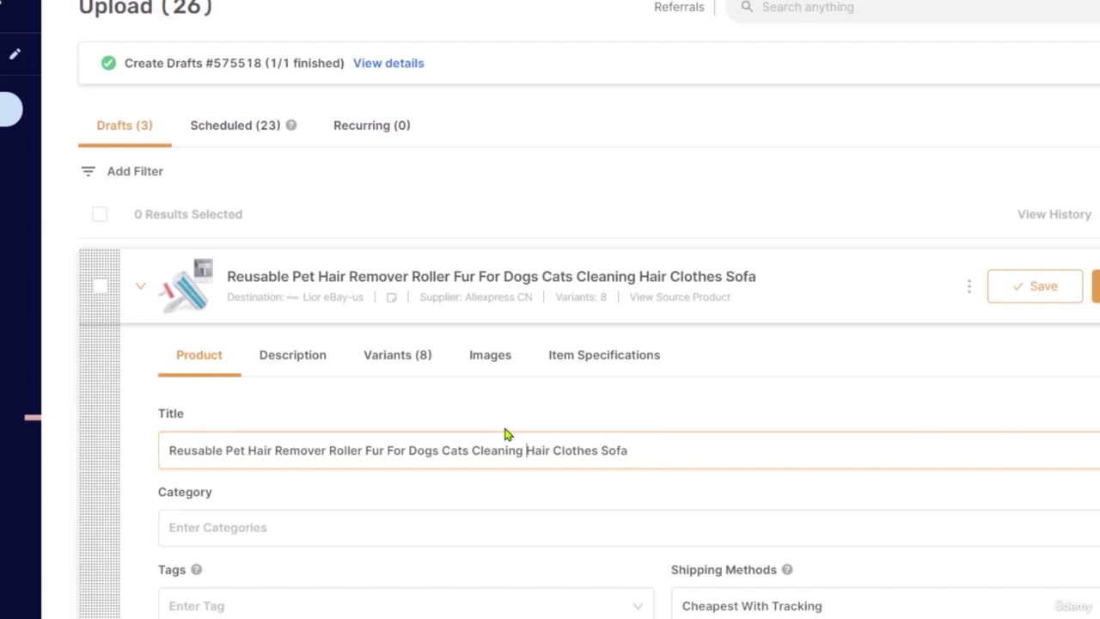
type("Lint")
key("ctrl+shift+Right")
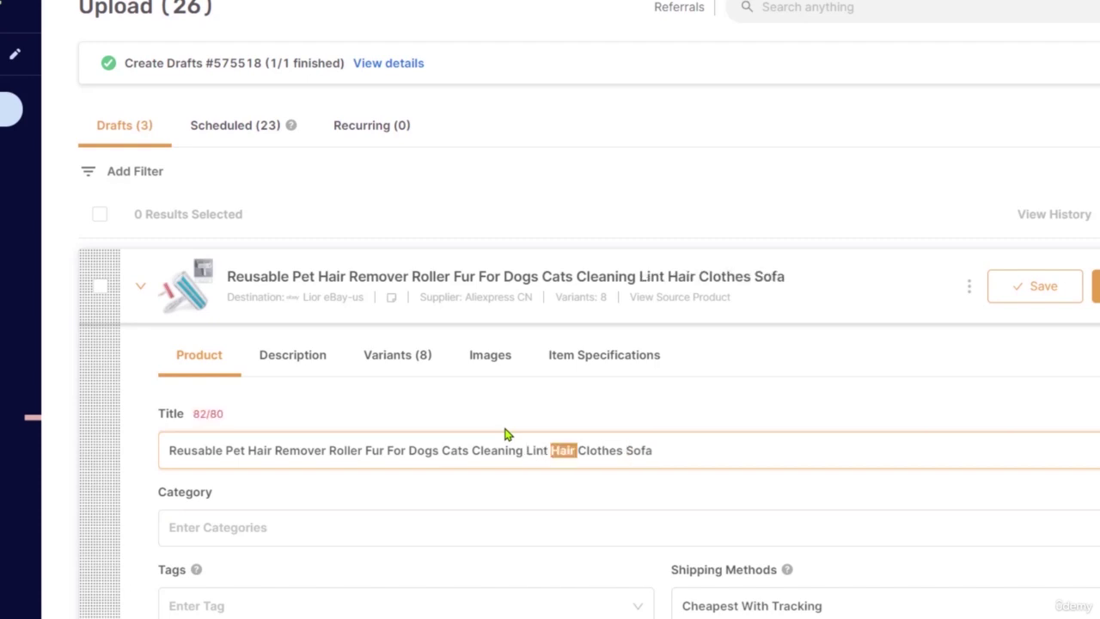
key("BackSpace")
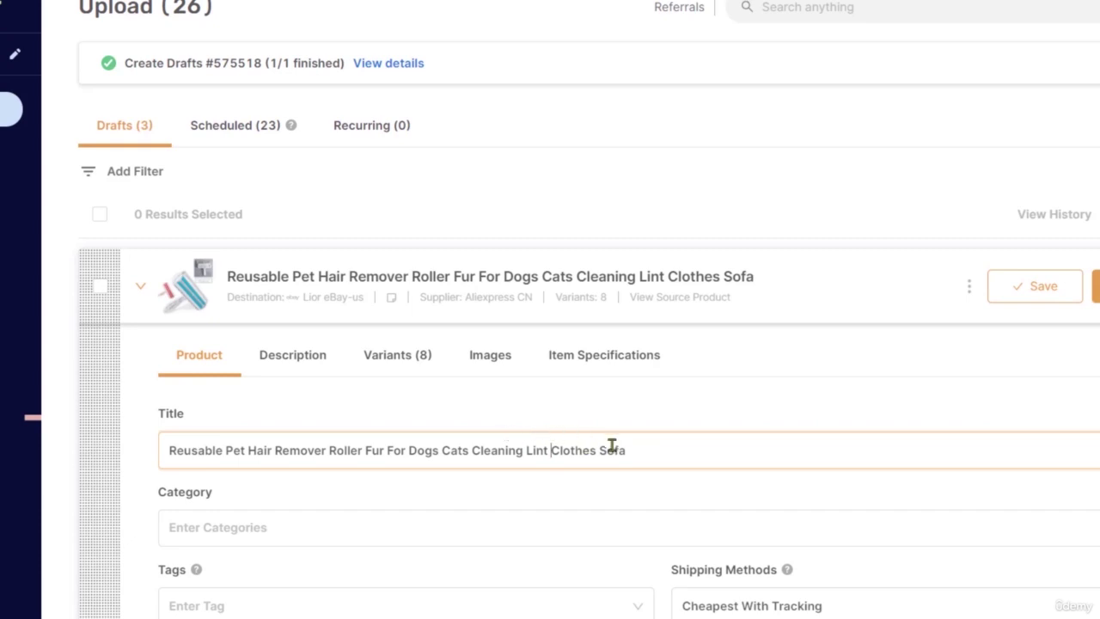
Move "Clothes" in front of "Lint" in the draft title.
left_click(721, 450)
left_click(526, 450)
type("Clothes")
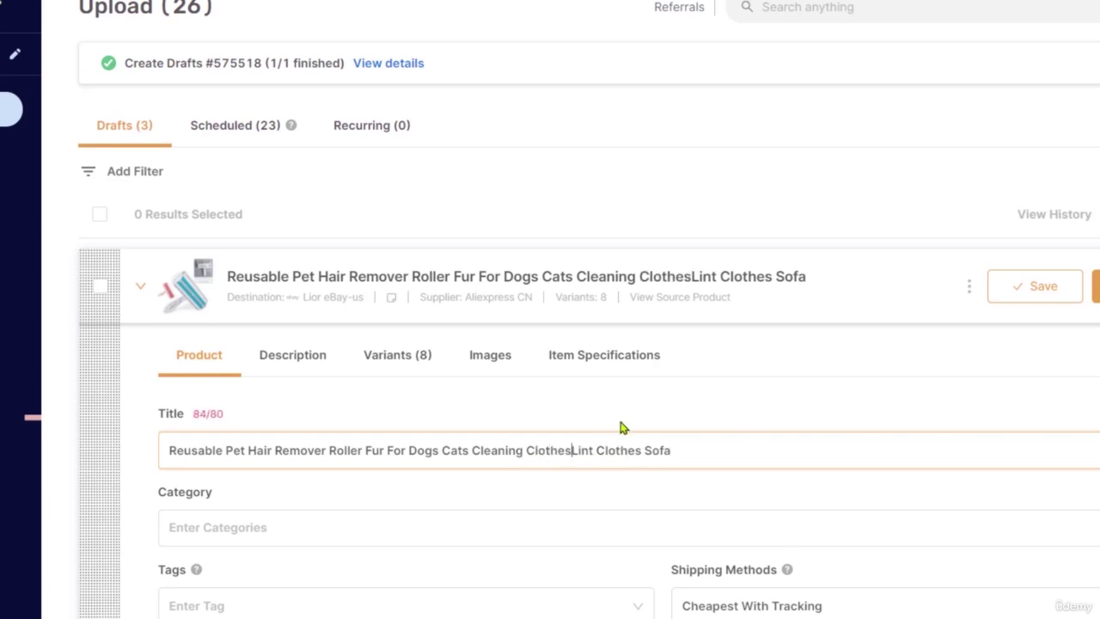
double_click(608, 450)
key("BackSpace")
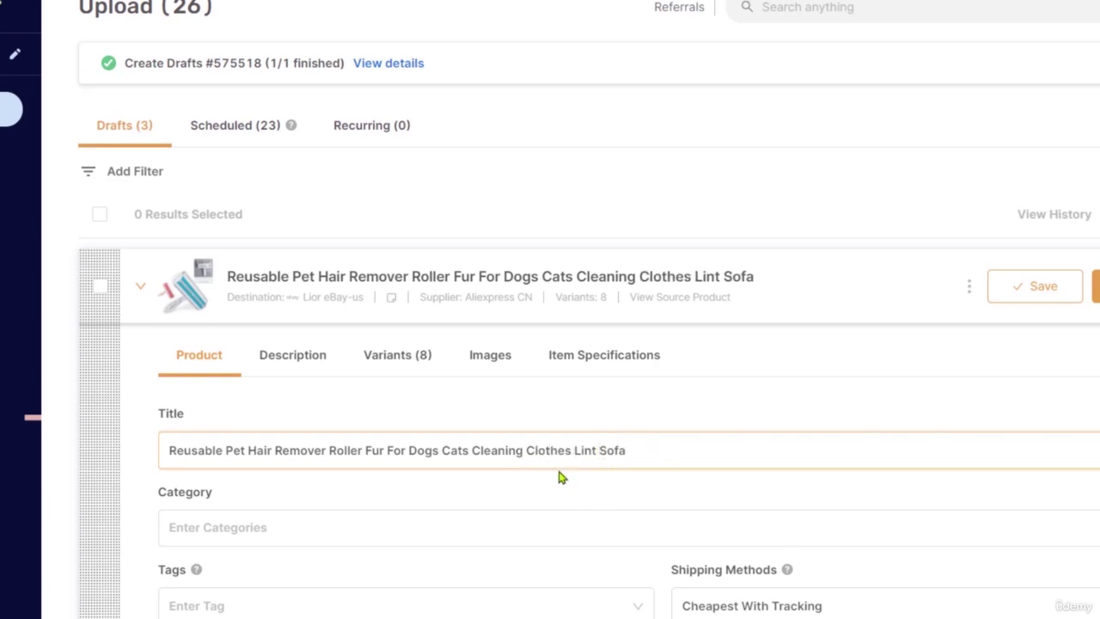
Insert "Hair" between "Cleaning" and "Clothes" in the draft title.
left_click(528, 450)
type("Hair")
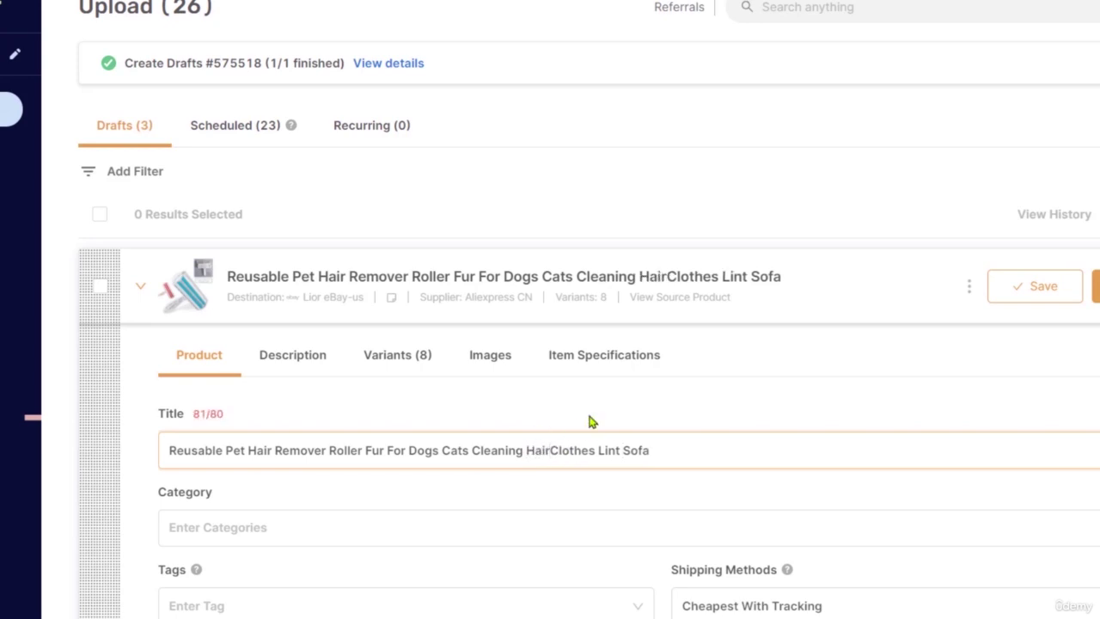
key("BackSpace")
key("BackSpace")
key("BackSpace")
key("BackSpace")
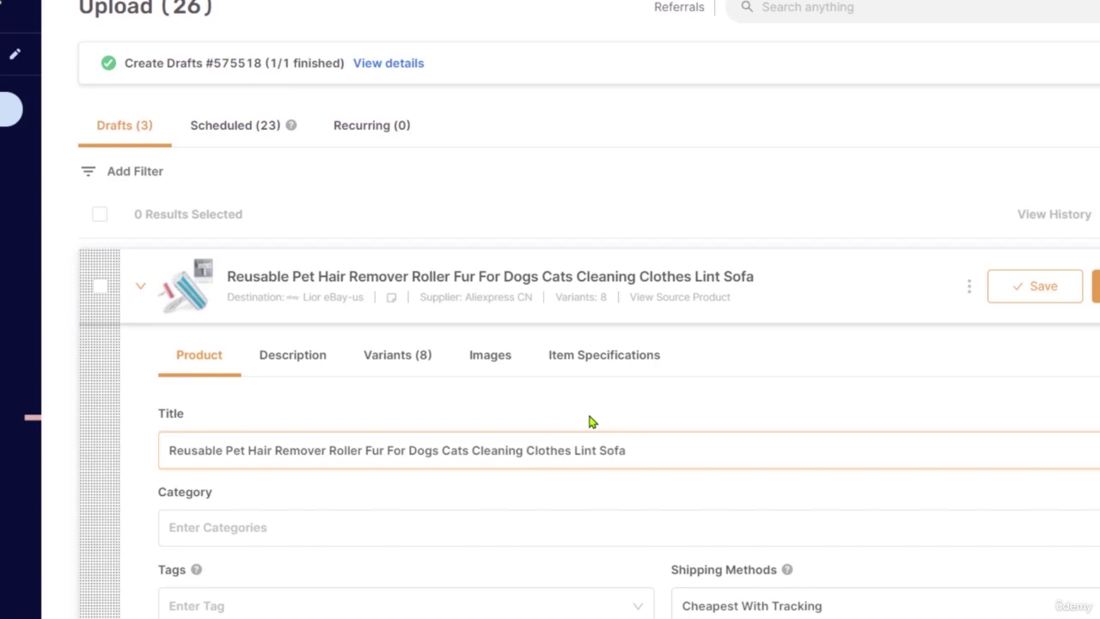
type("Hair")
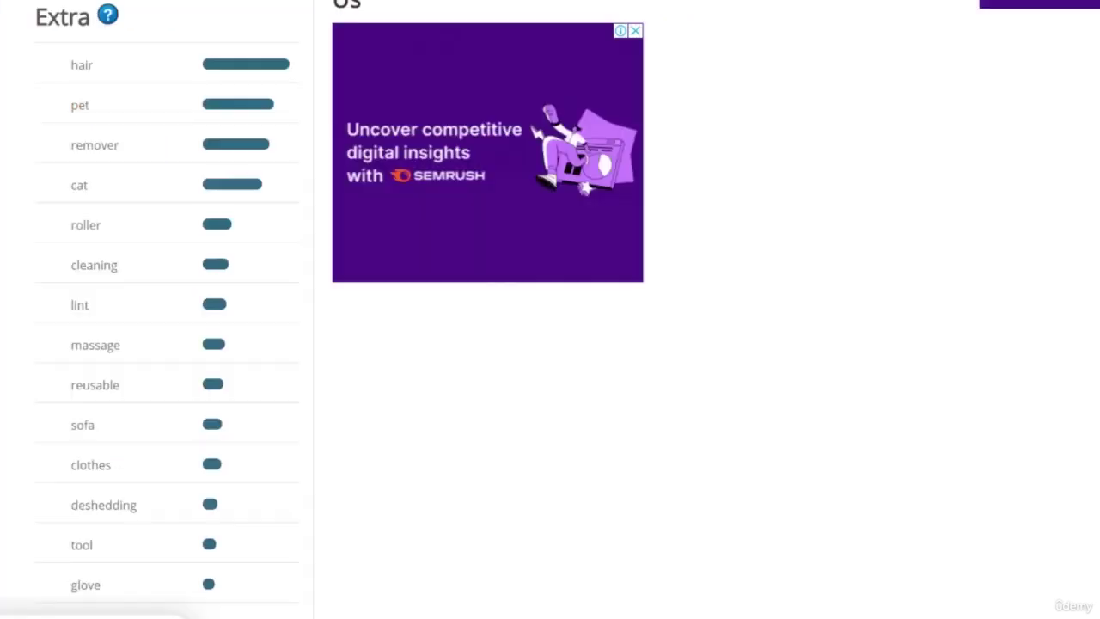
Check the searched and extra keywords and the suggested title in Title Builder.
scroll(258, 224, "up", 6)
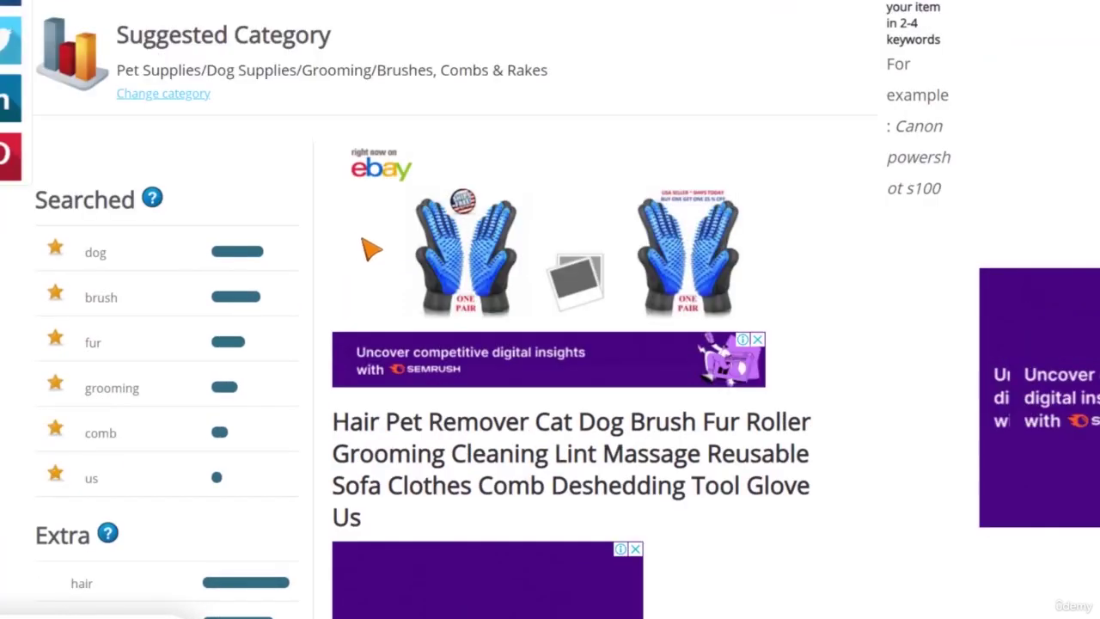
scroll(313, 252, "down", 1)
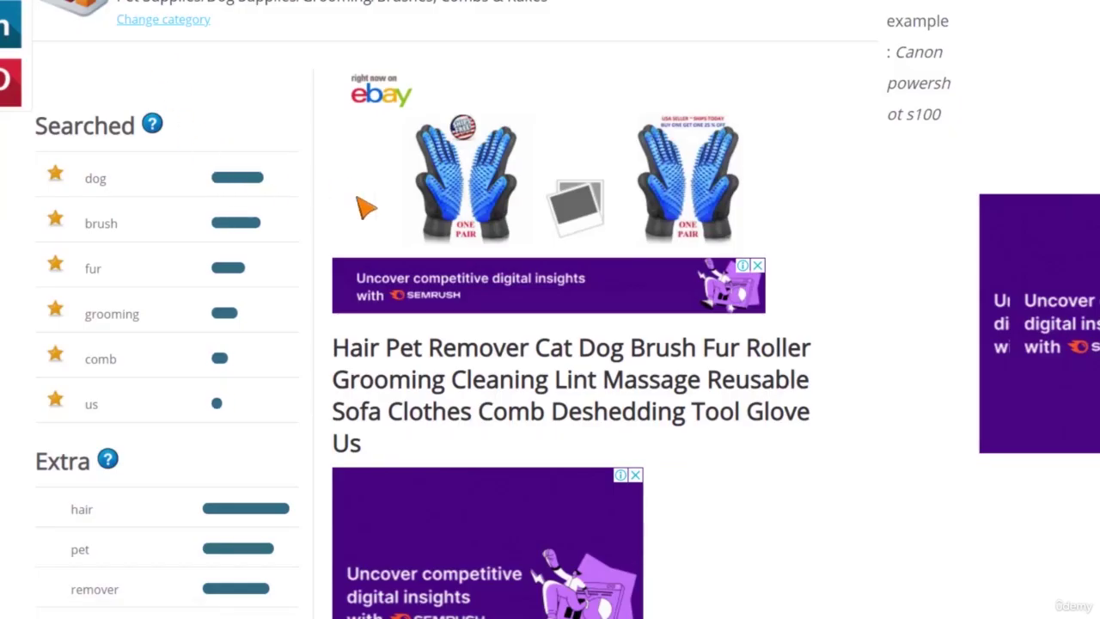
scroll(345, 458, "down", 3)
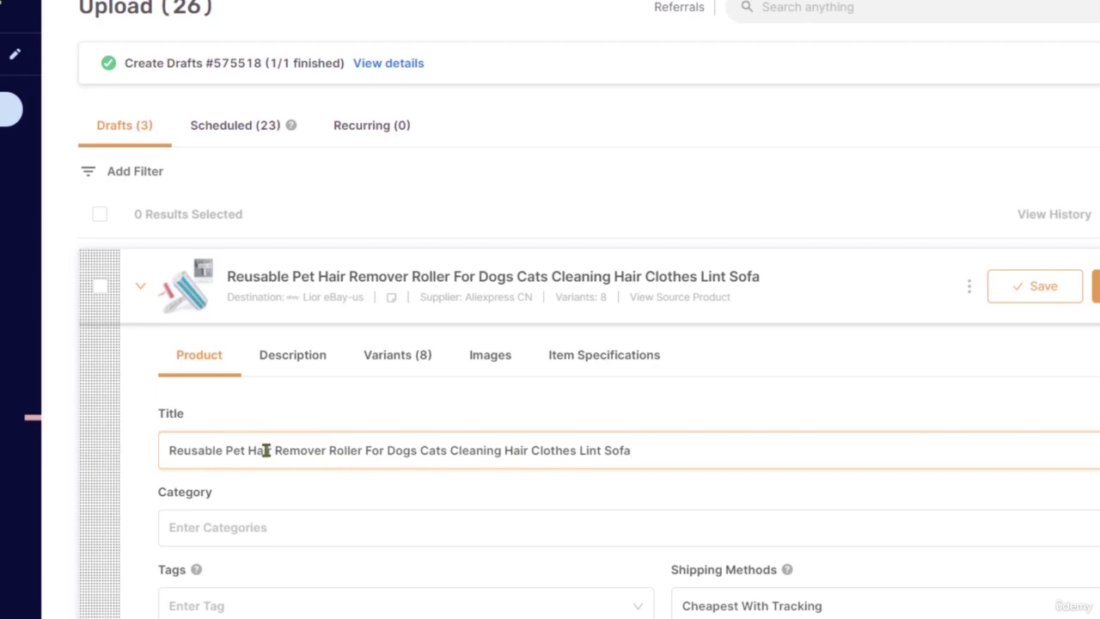
double_click(513, 450)
left_click(348, 161)
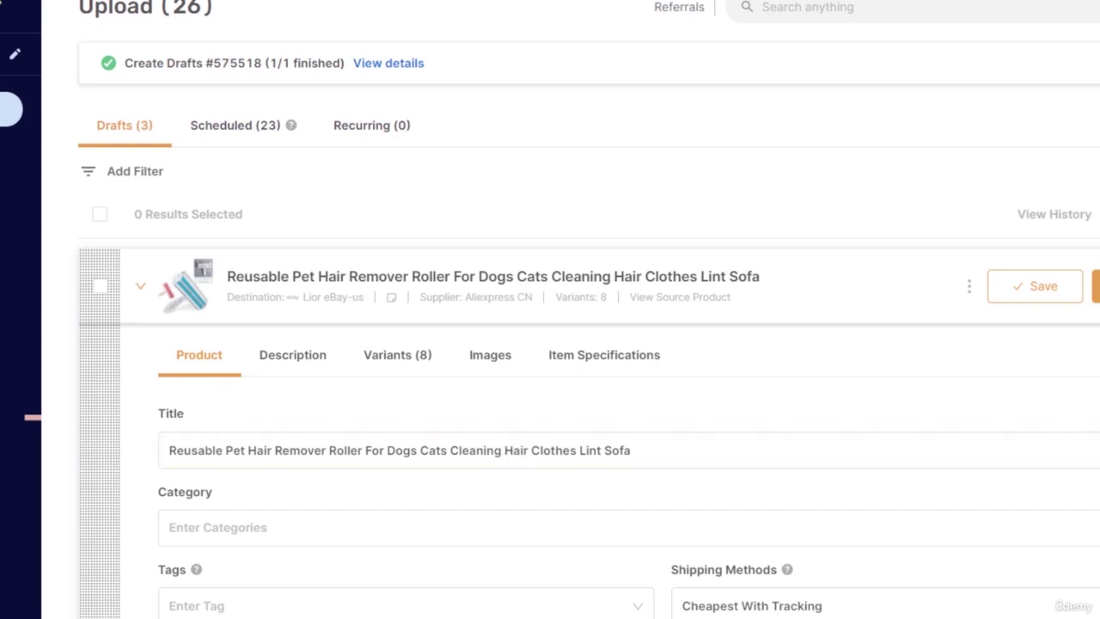
left_click(506, 447)
type("Lint")
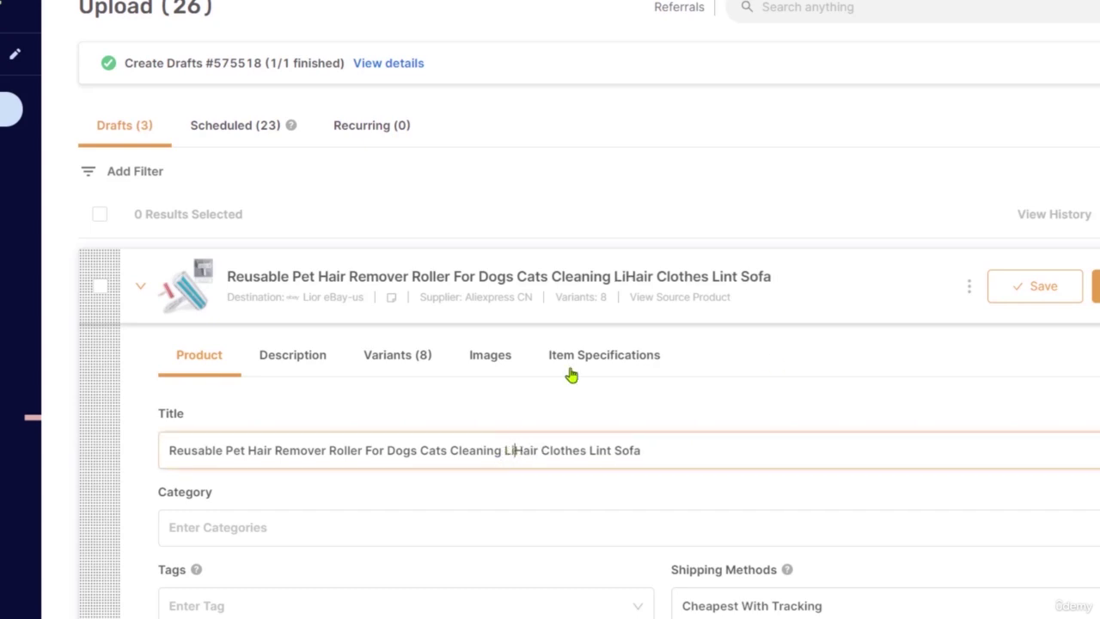
key("ctrl+shift+Right")
key("BackSpace")
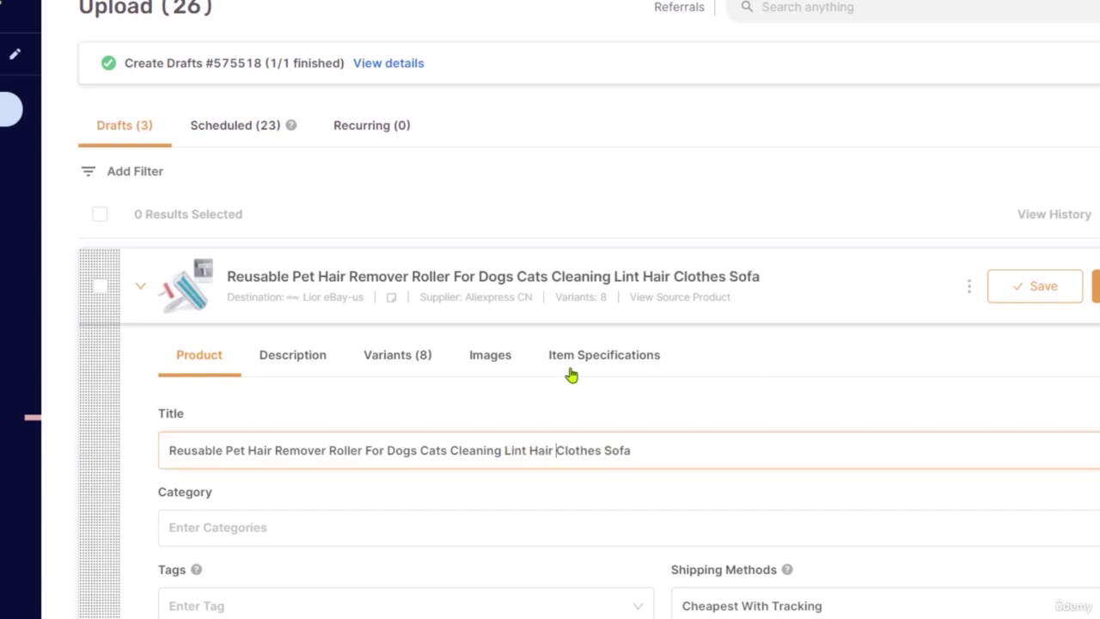
key("ctrl+Left")
key("ctrl+Left")
key("ctrl+shift+Right")
key("BackSpace")
type("From")
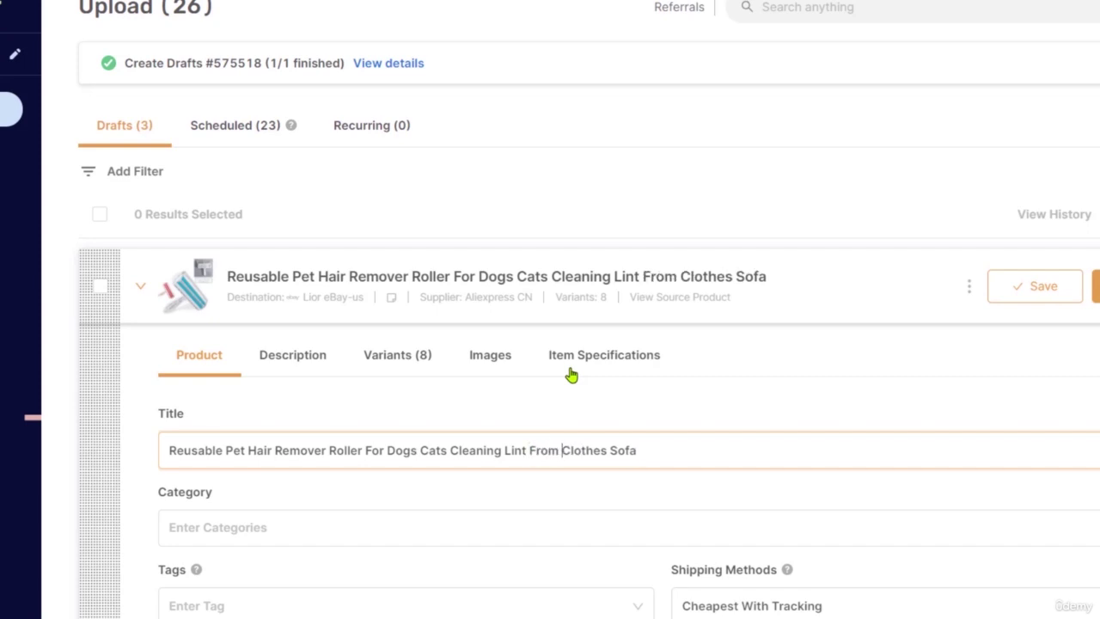
left_click(418, 451)
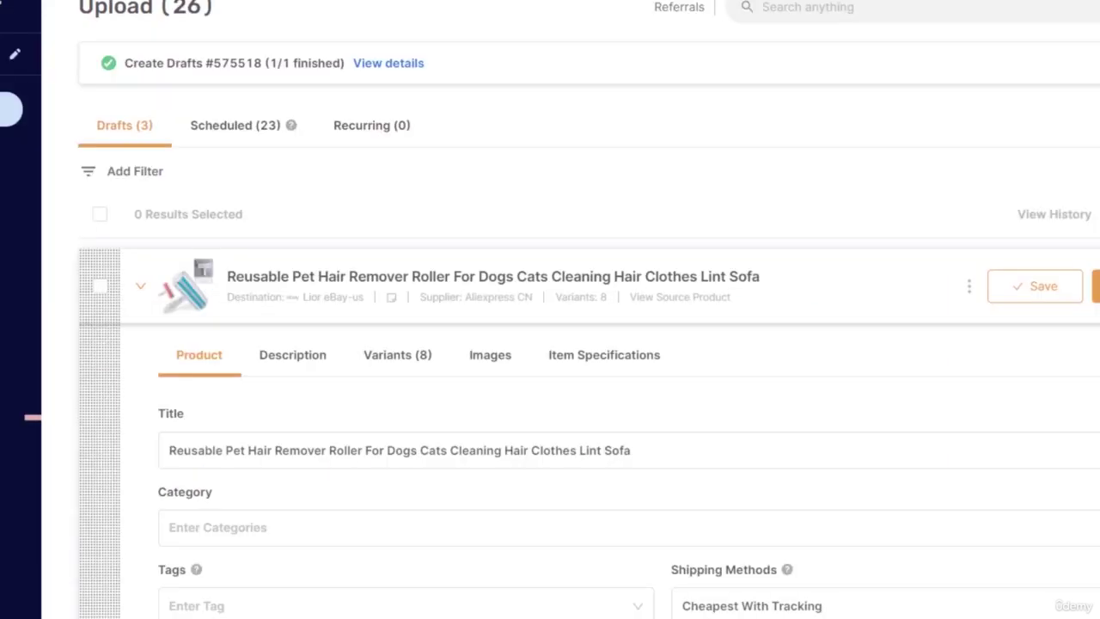
Move "Lint" behind "Cleaning" in the draft title and replace the second "Hair" with "From".
left_click(506, 450)
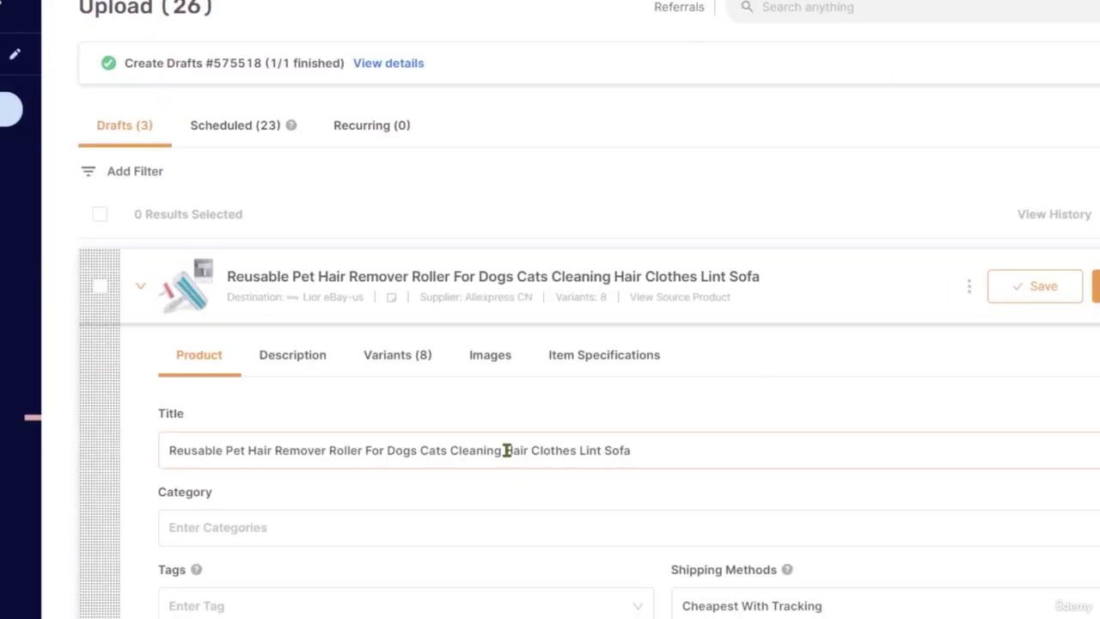
type("Lint")
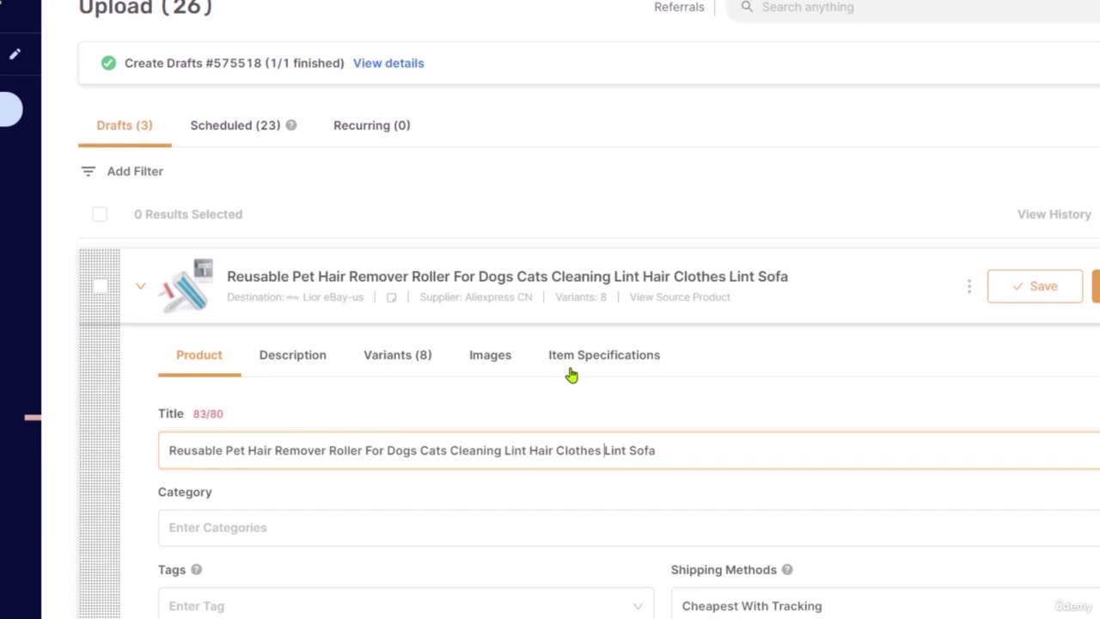
key("ctrl+shift+Right")
key("BackSpace")
key("ctrl+Left")
key("ctrl+Left")
key("ctrl+shift+Right")
key("BackSpace")
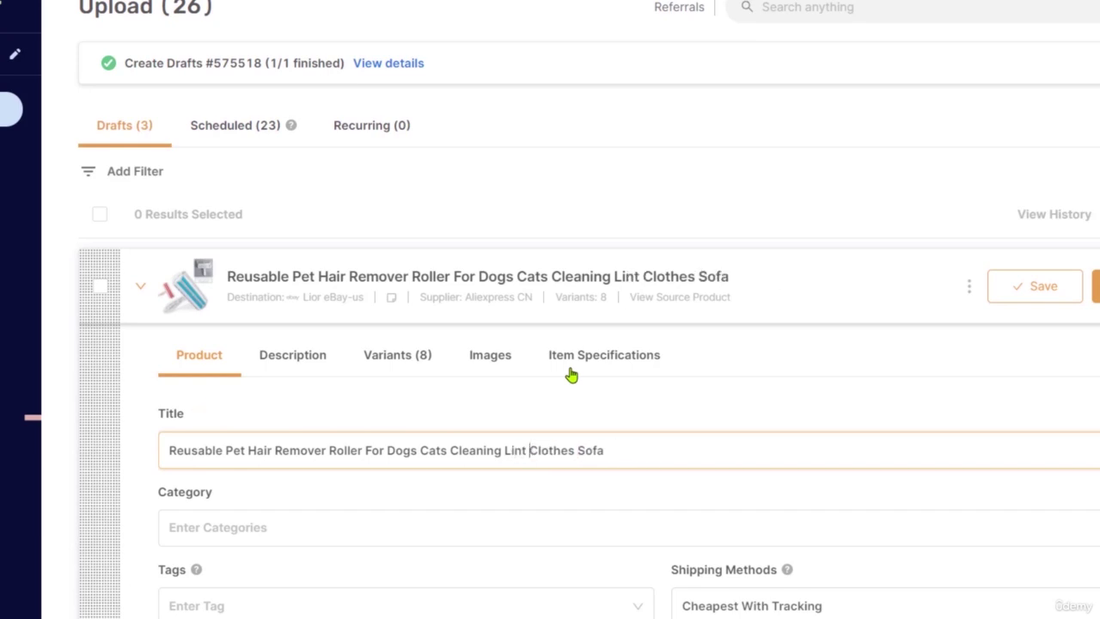
type("From")
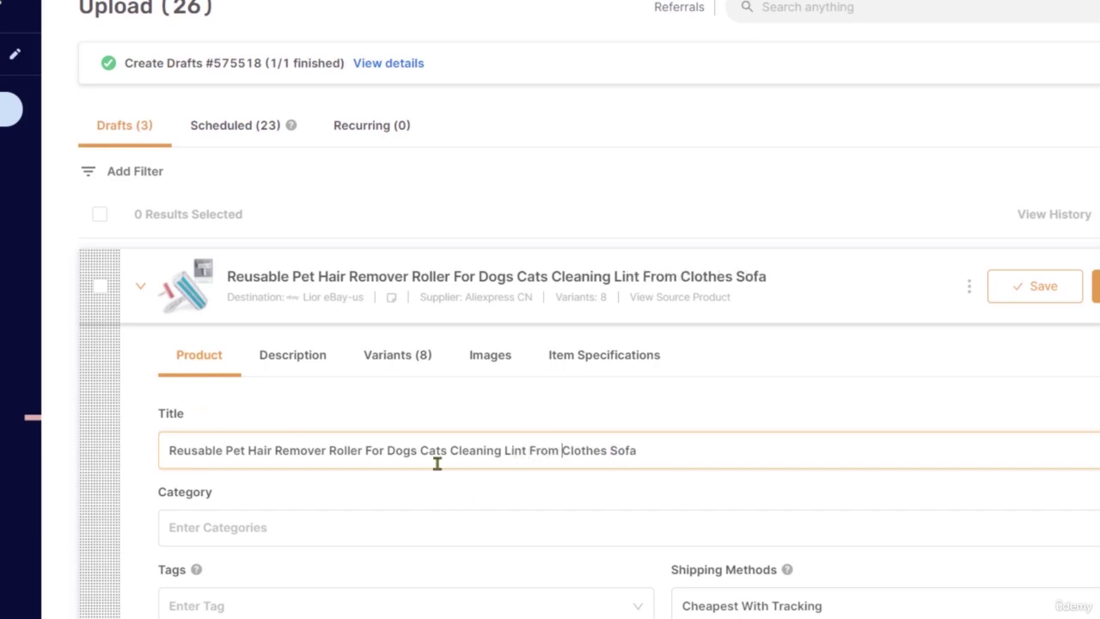
Insert a comma after "Dogs" in the draft title.
left_click(416, 452)
type(",")
left_click(717, 452)
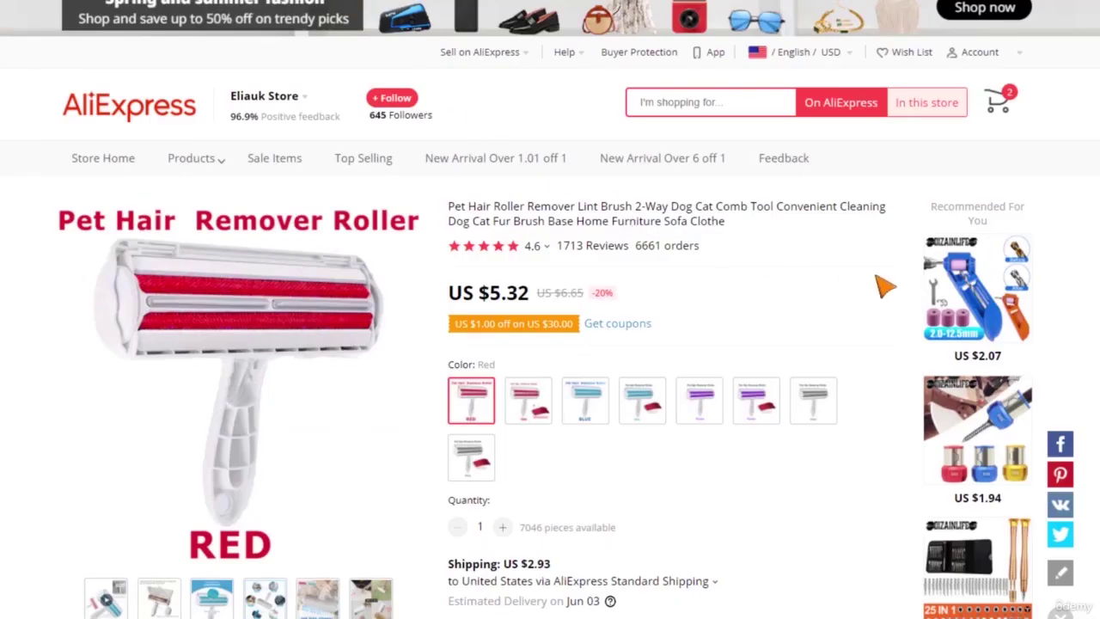
Examine the features, specifications and description images of the pet hair remover on its AliExpress product page.
scroll(876, 282, "down", 9)
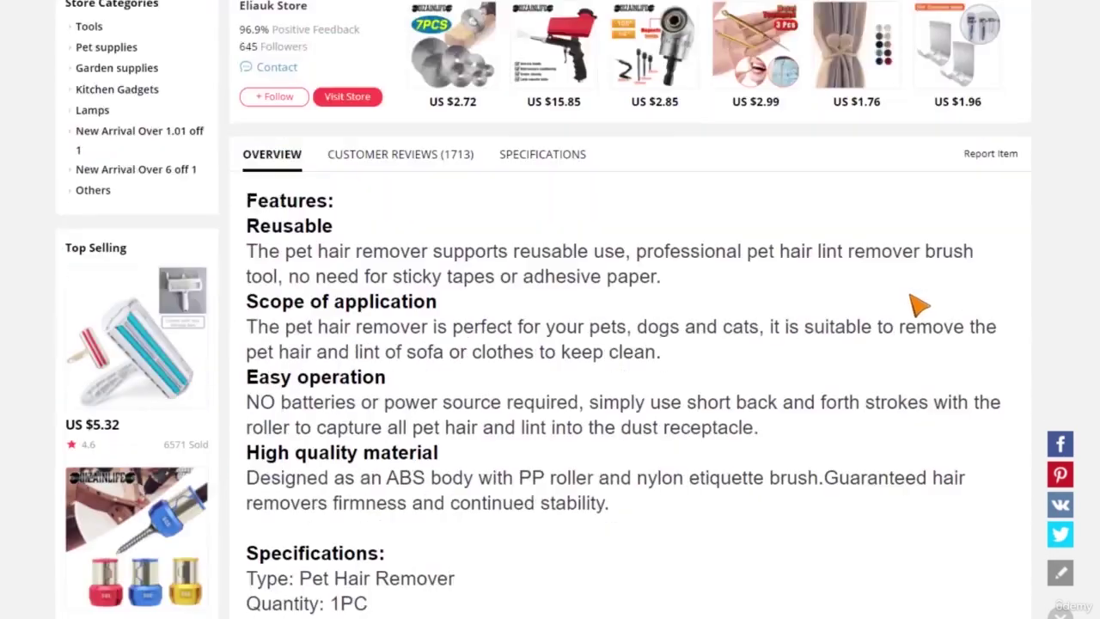
scroll(393, 284, "down", 4)
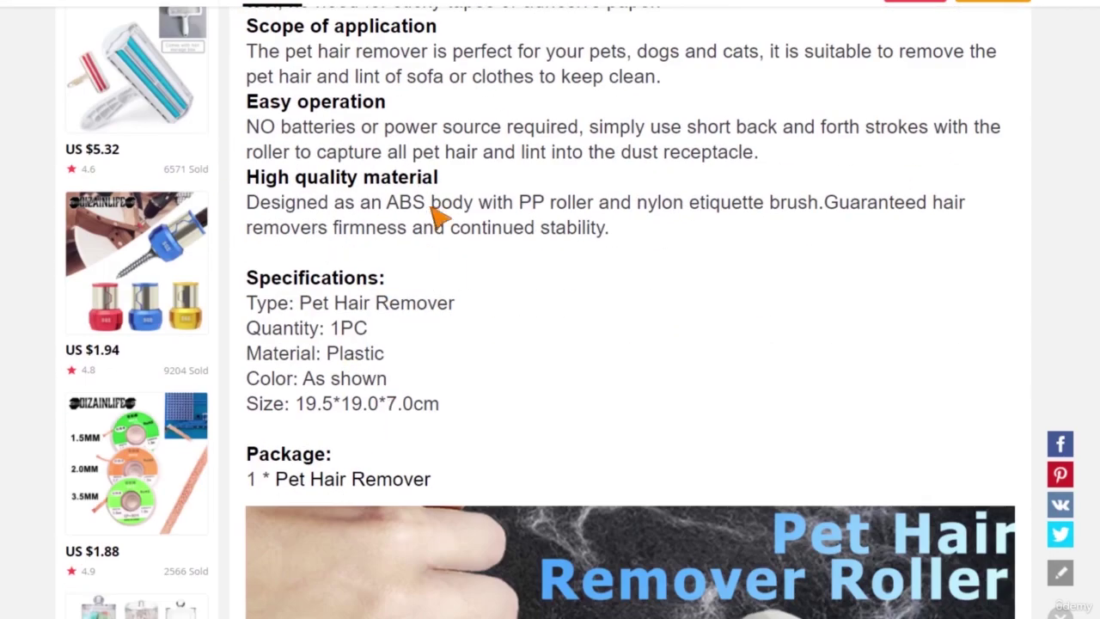
scroll(444, 363, "up", 3)
scroll(437, 363, "down", 5)
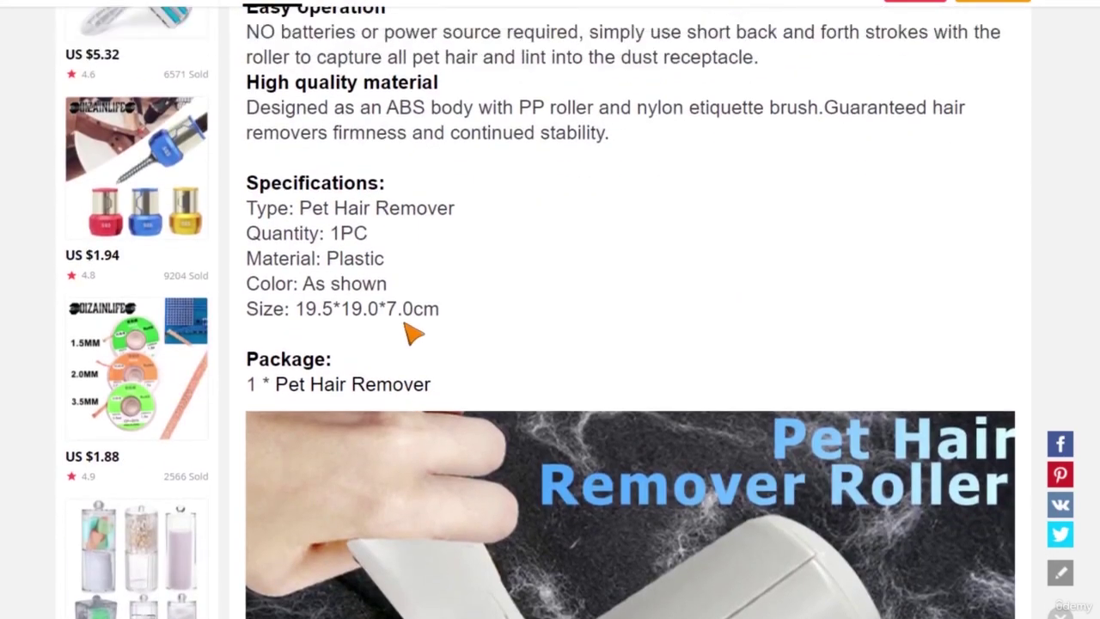
scroll(411, 334, "up", 3)
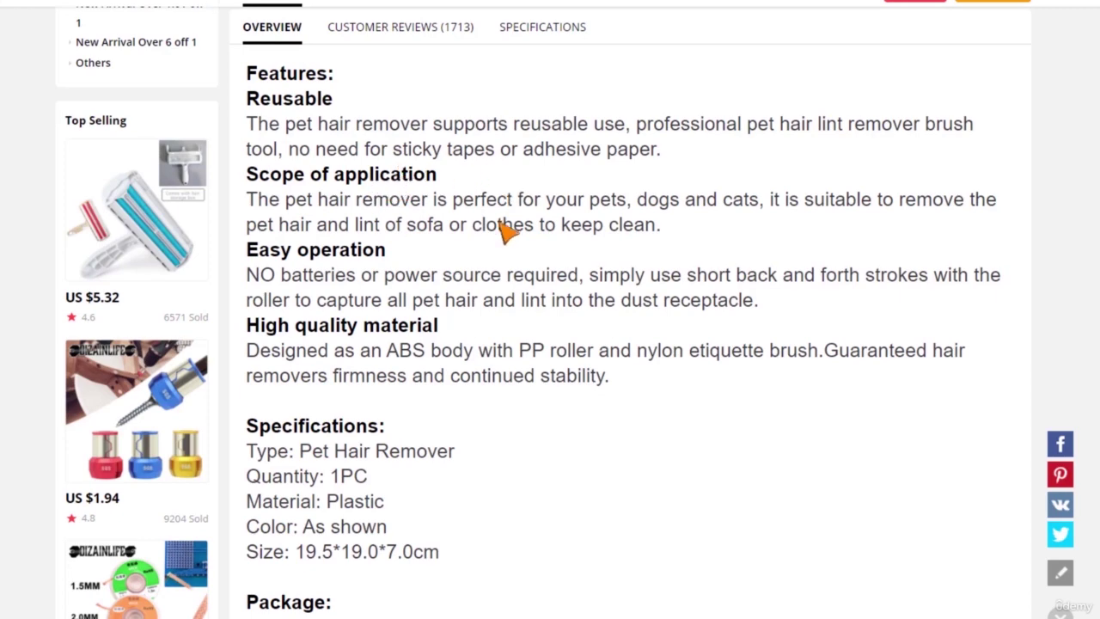
key("ctrl+minus")
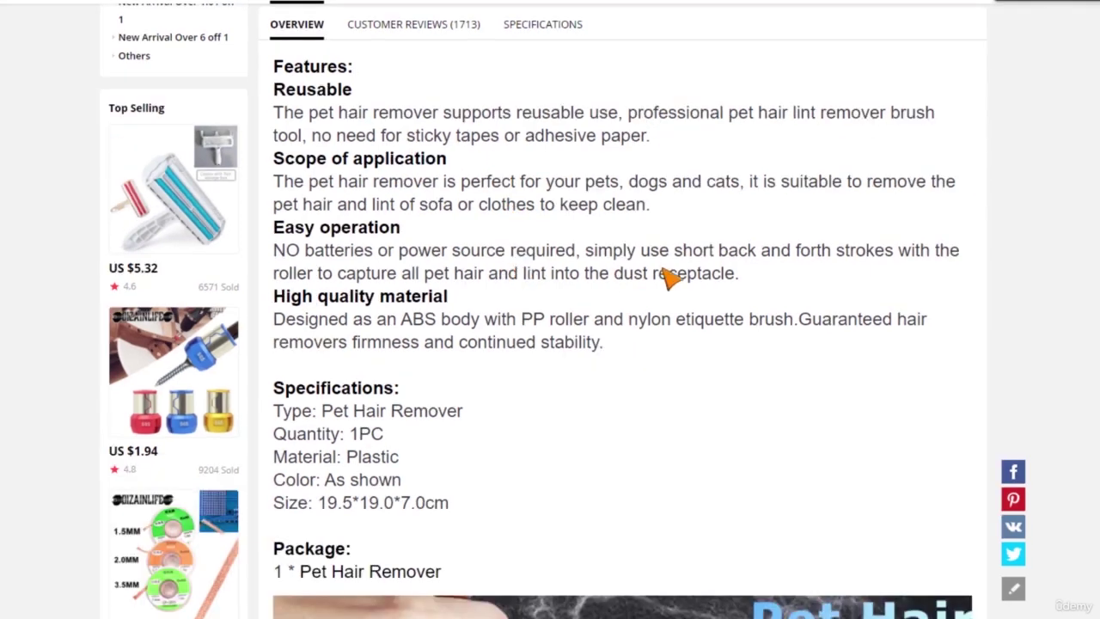
scroll(673, 283, "up", 1)
scroll(668, 284, "down", 10)
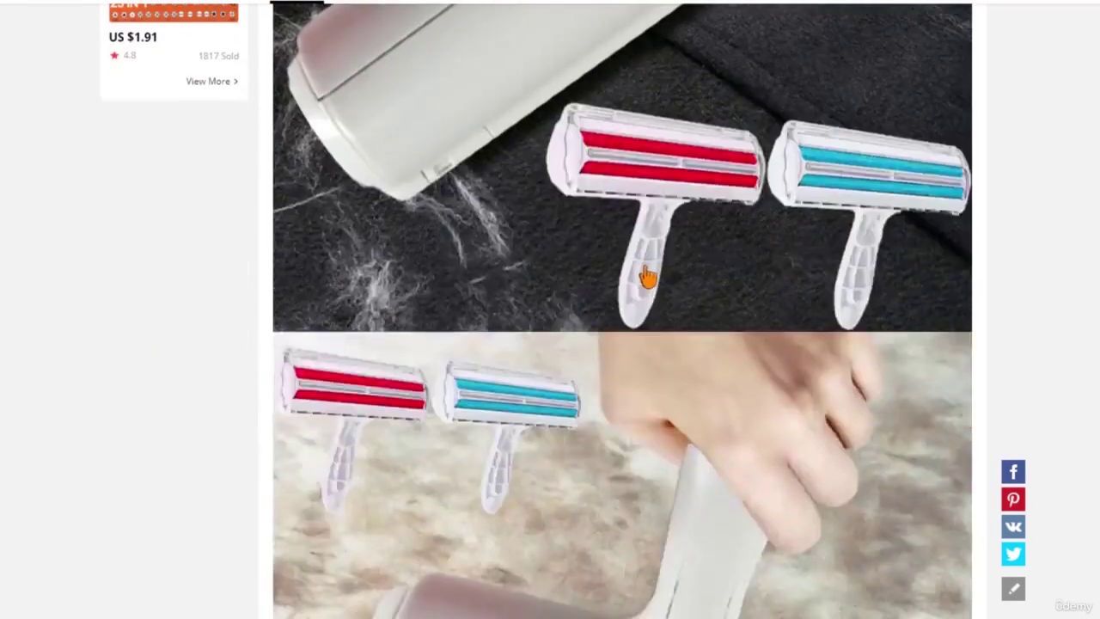
Find "reus" on the AliExpress product page and highlight the Features and Reusable headings in the overview.
scroll(647, 275, "down", 20)
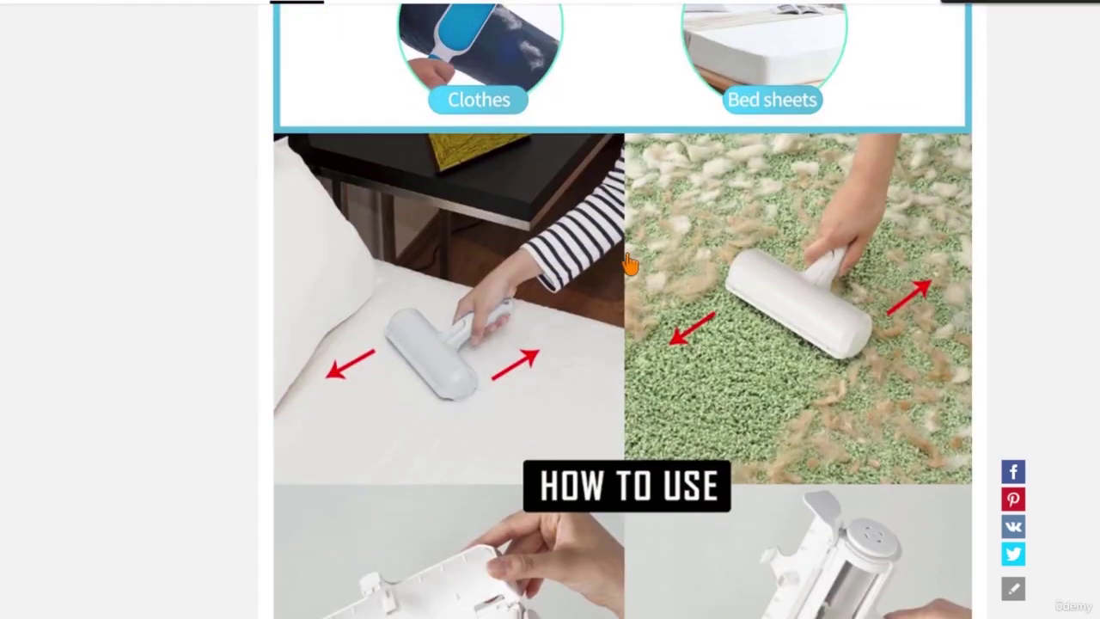
scroll(628, 264, "up", 20)
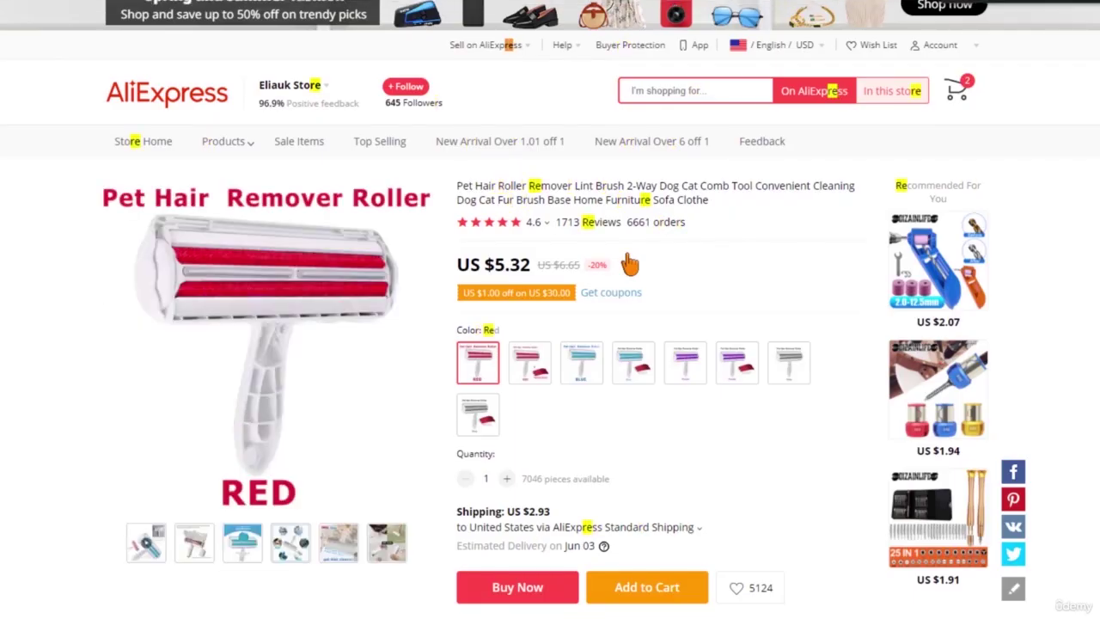
type("reus")
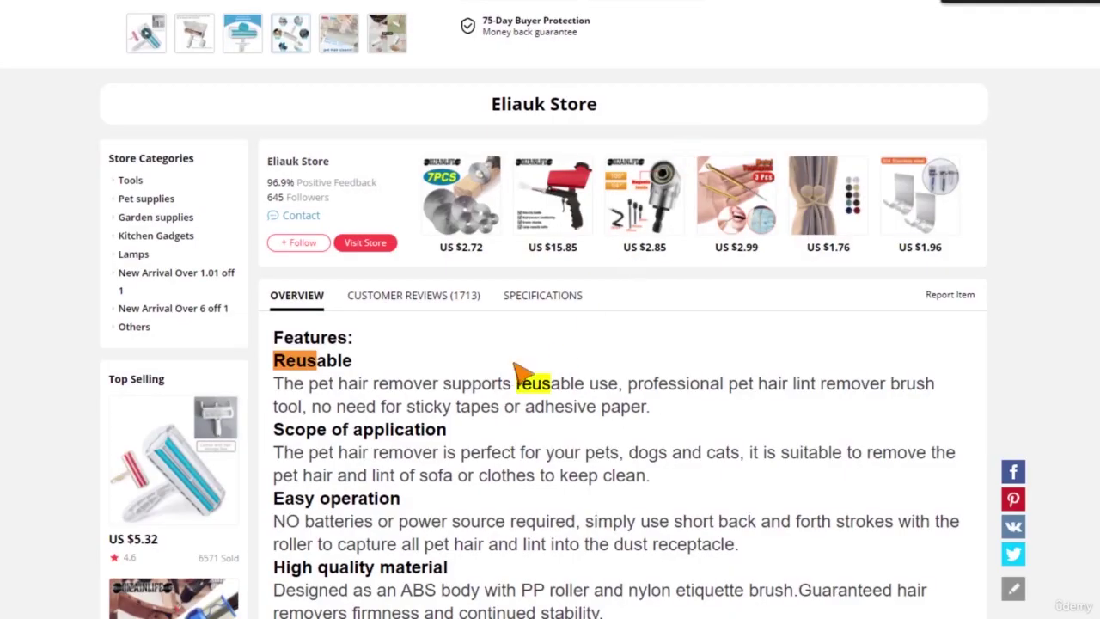
key("Escape")
left_click(320, 374)
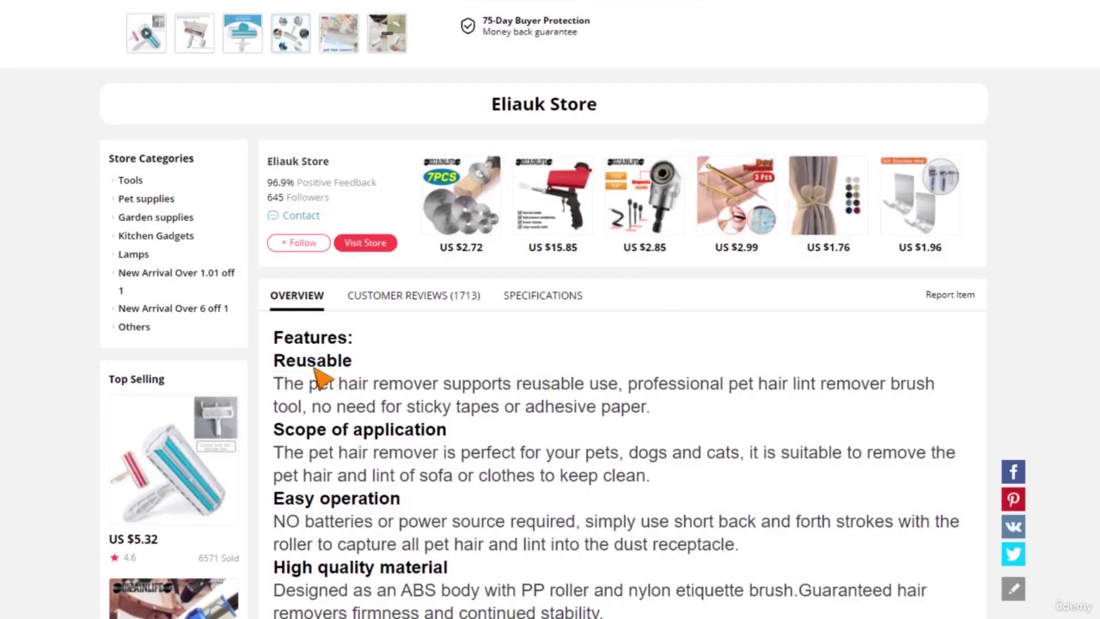
double_click(363, 368)
left_click(284, 343)
left_click_drag(274, 335, 352, 369)
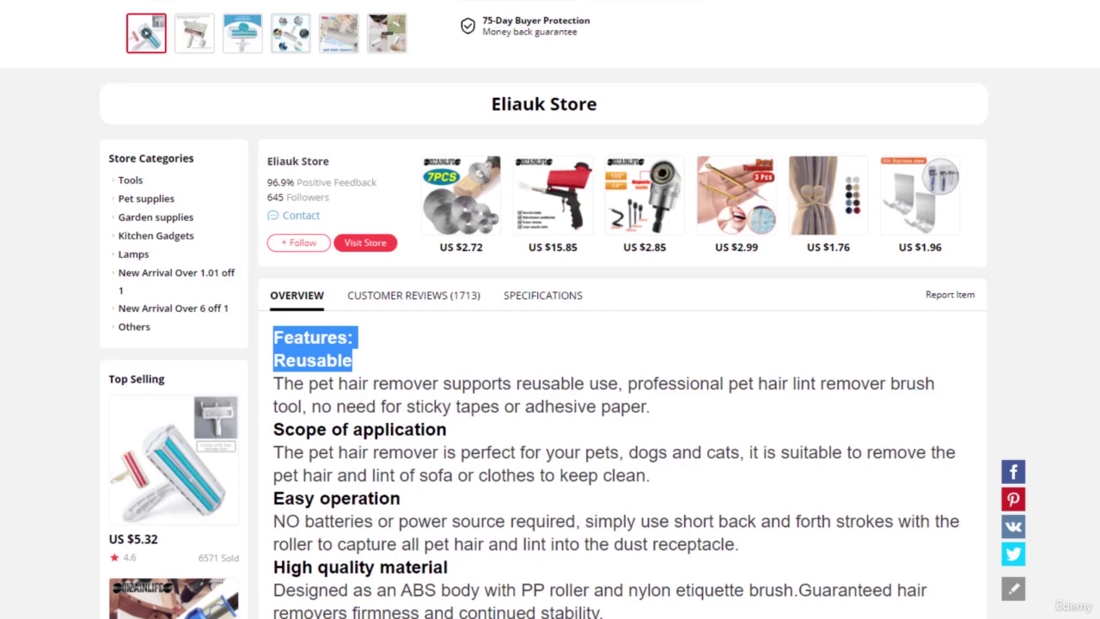
left_click(404, 358)
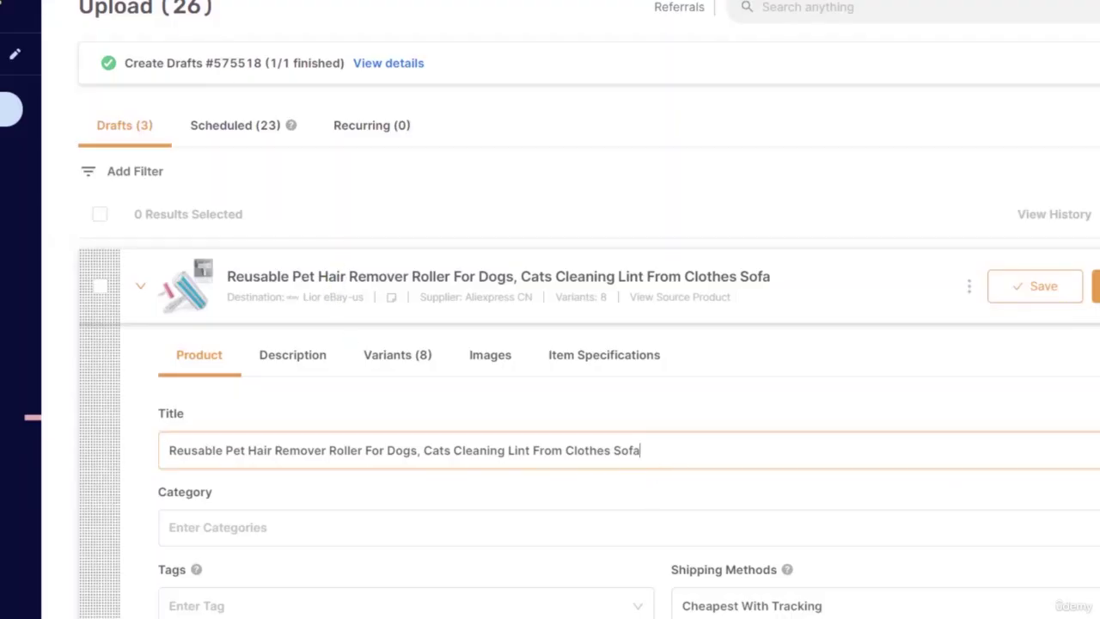
Copy the draft title into Google and shorten the query to "Reusable Pet Hair Remover" to check its search suggestions.
triple_click(682, 457)
key("alt+f")
key("Return")
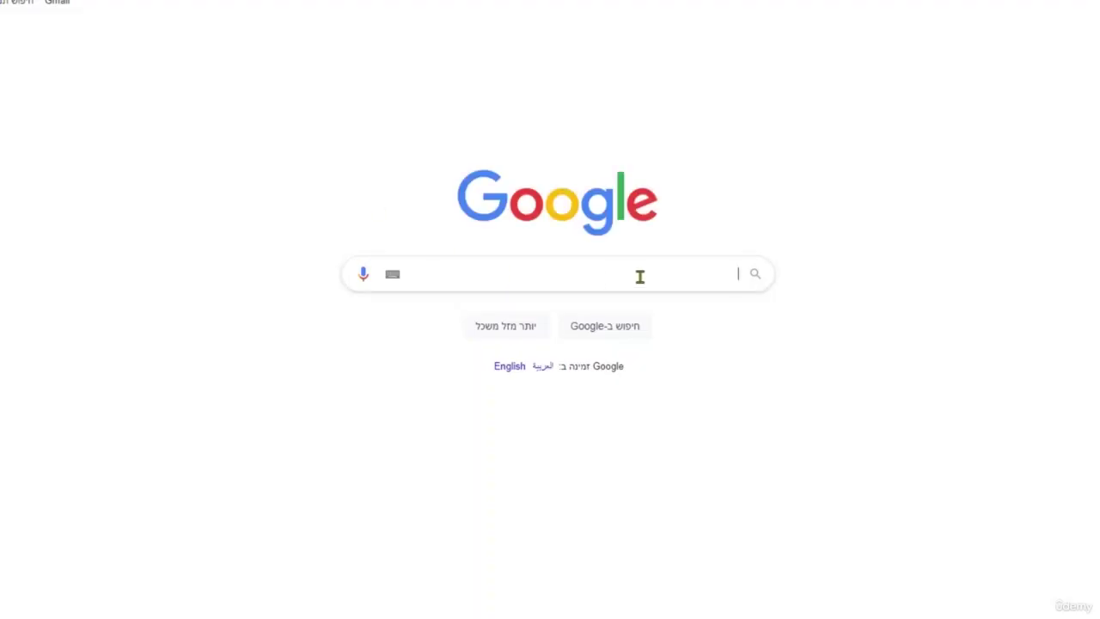
key("ctrl+v")
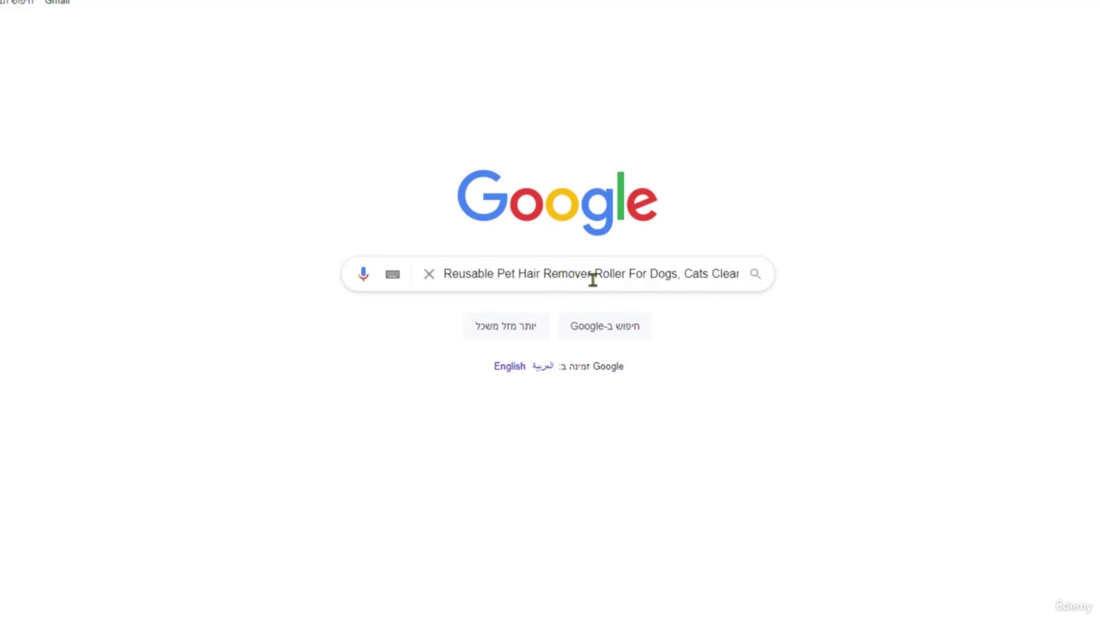
left_click_drag(592, 278, 1077, 258)
key("BackSpace")
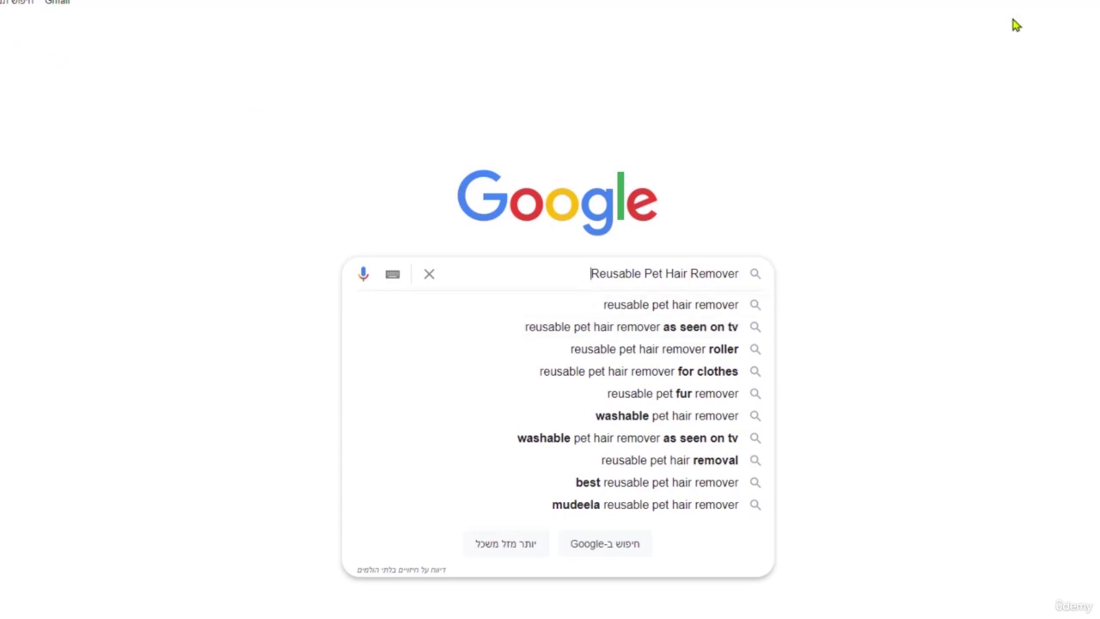
left_click(916, 88)
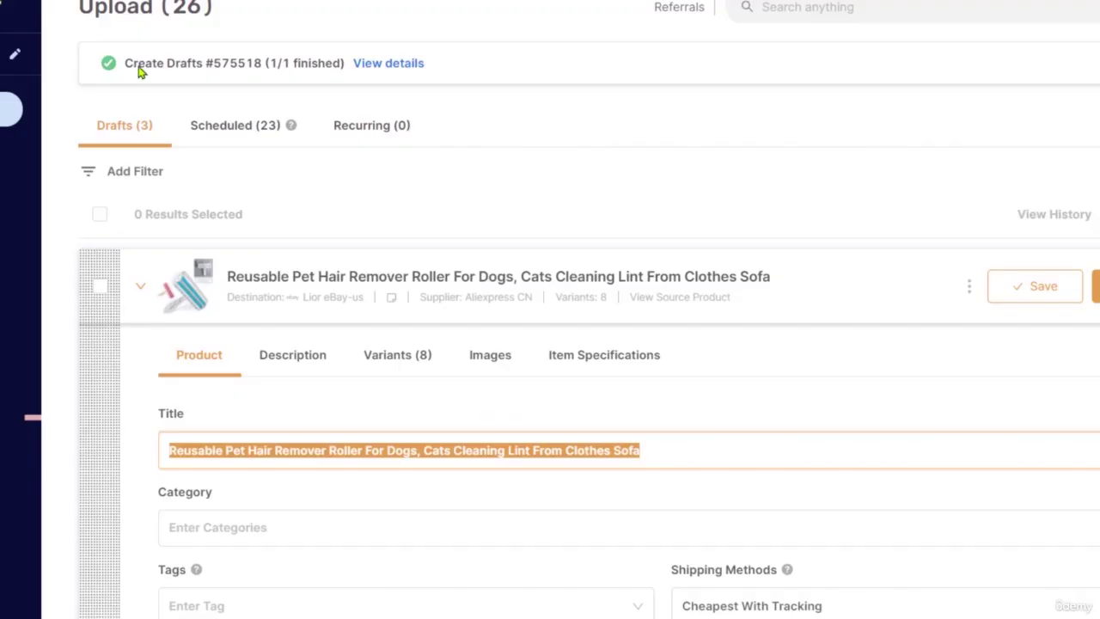
left_click_drag(687, 453, 146, 455)
left_click(680, 449)
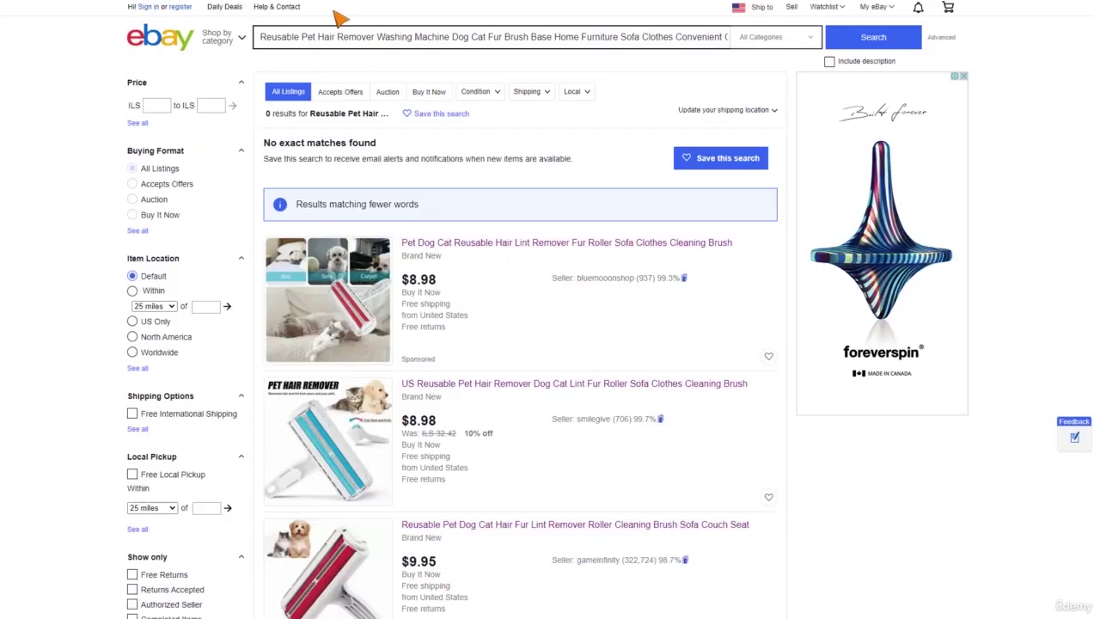
scroll(184, 283, "down", 3)
scroll(174, 339, "up", 3)
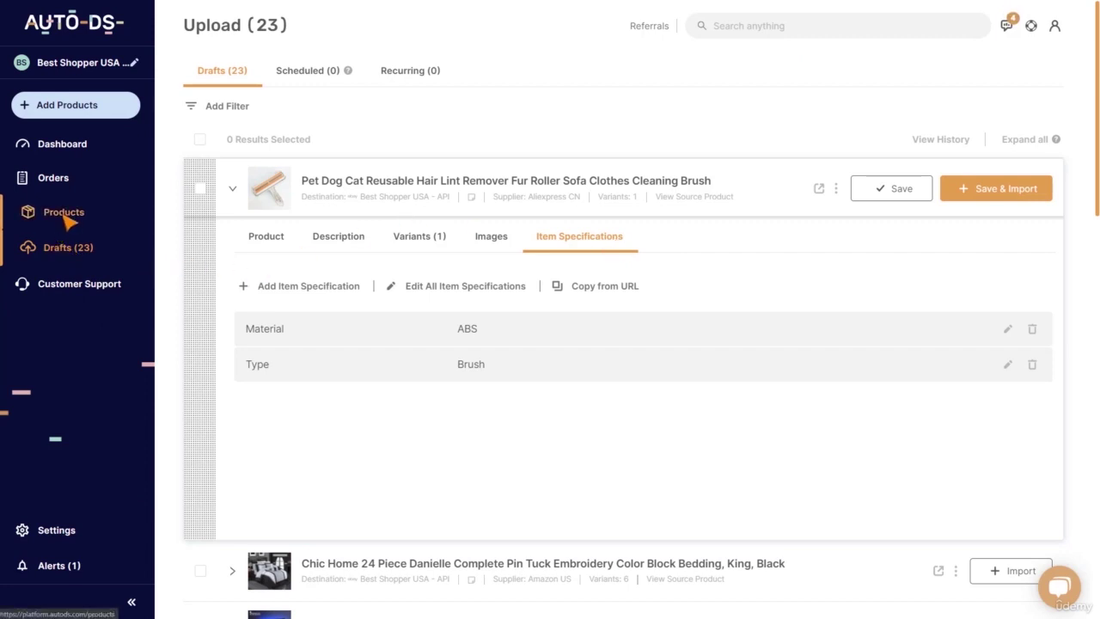
Reopen the "Pet Dog Cat Reusable Hair Lint Remover" draft in AutoDS and review its product details and item specifications.
left_click(232, 192)
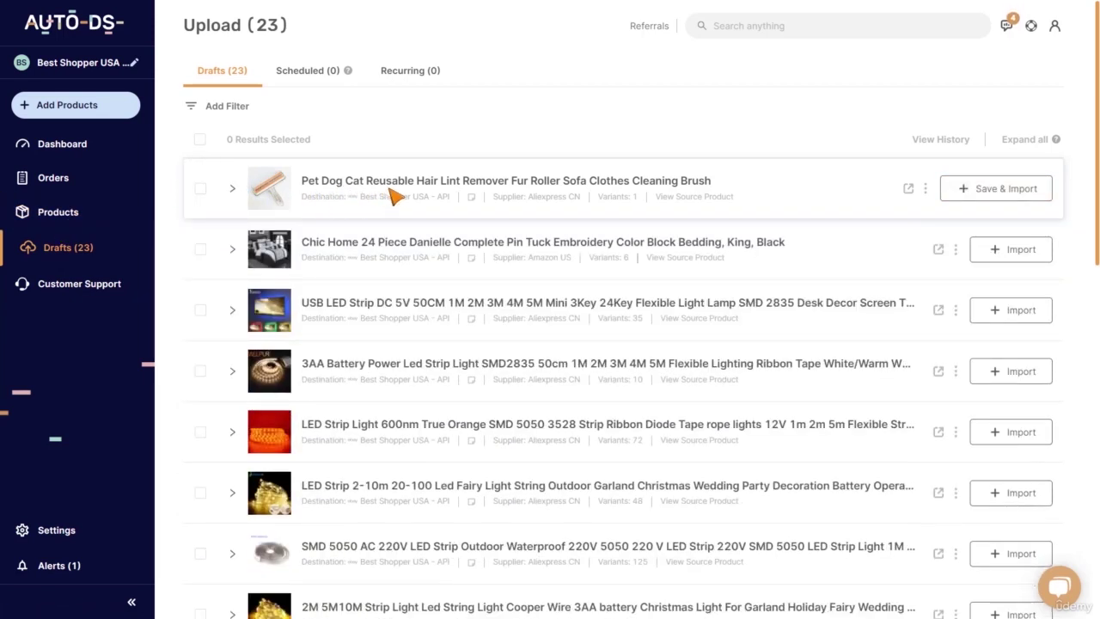
left_click(232, 191)
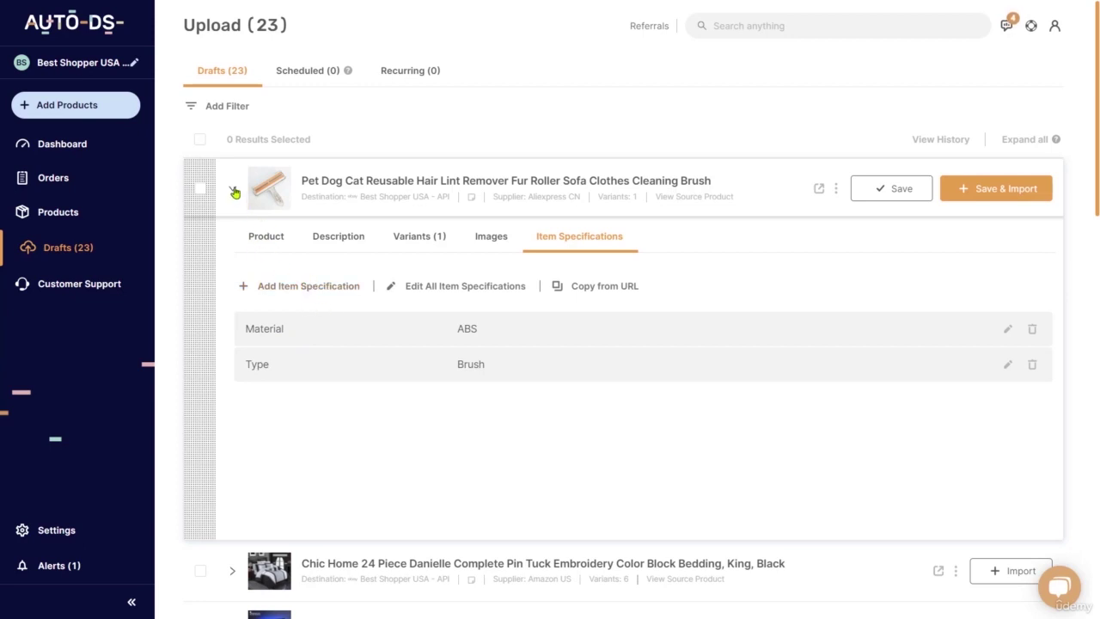
left_click(266, 241)
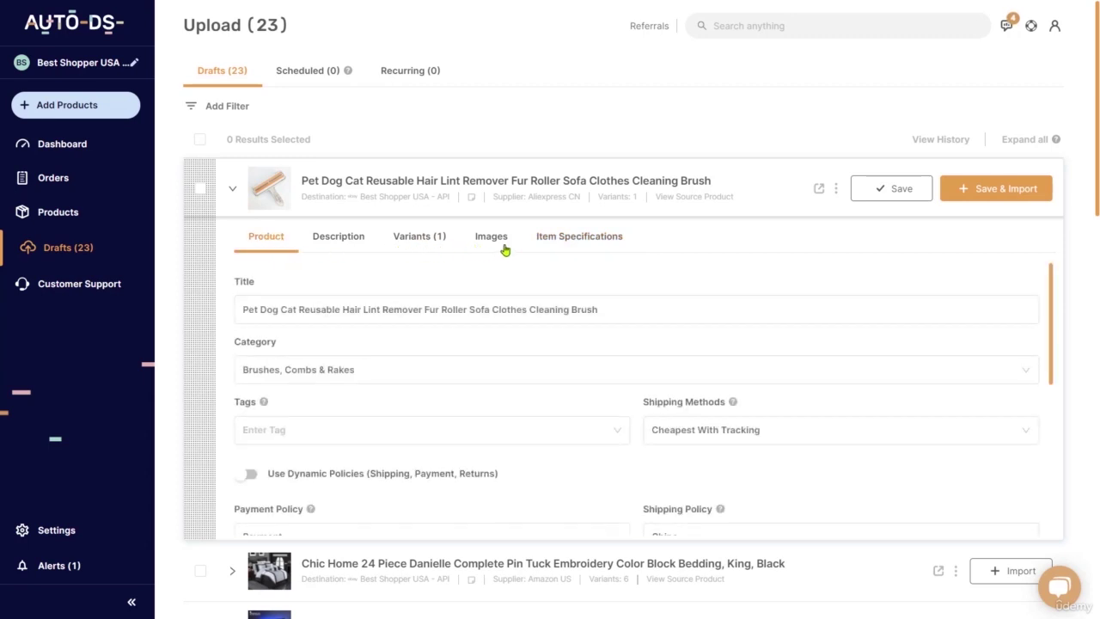
left_click(584, 245)
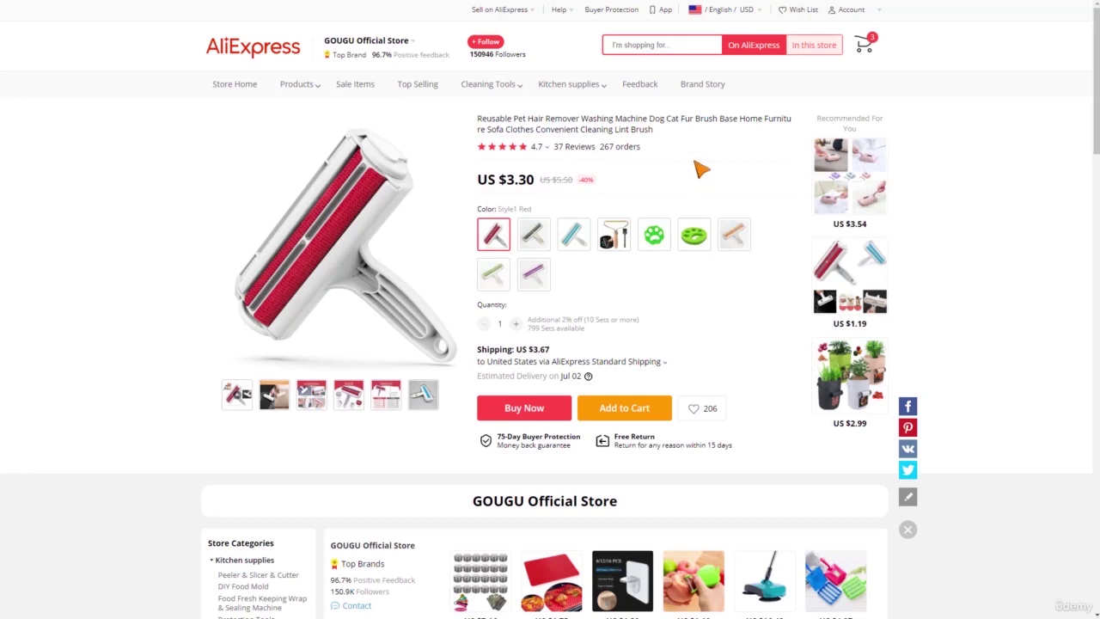
Examine the specifications of the reusable pet hair remover on the GOUGU Official Store's AliExpress product page.
scroll(701, 169, "down", 2)
scroll(704, 189, "down", 3)
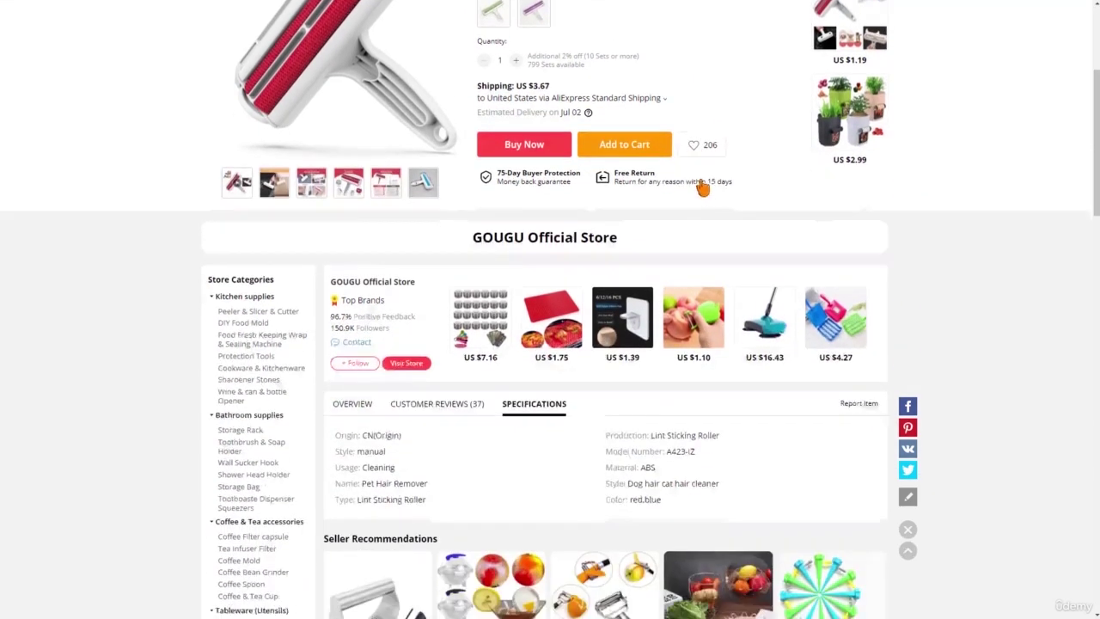
scroll(628, 216, "down", 1)
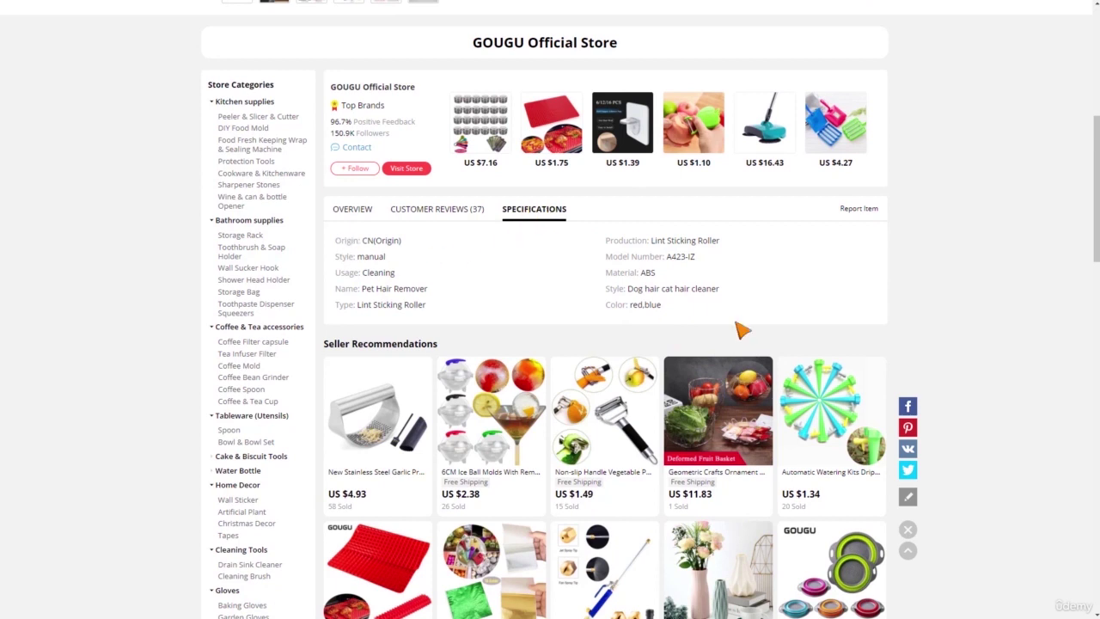
left_click_drag(736, 325, 335, 251)
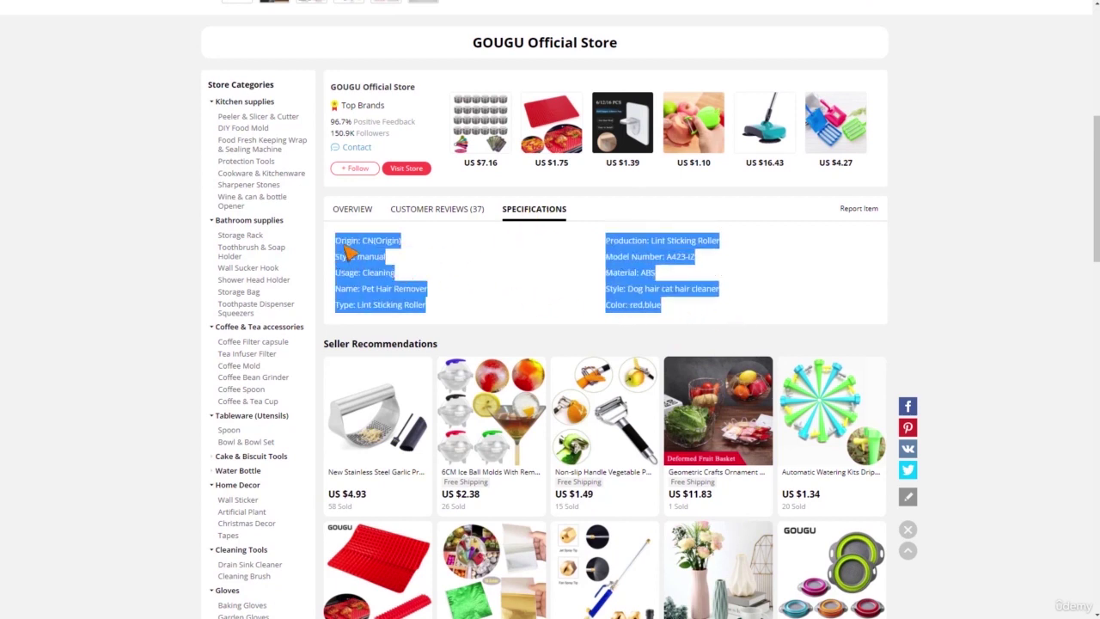
left_click(518, 277)
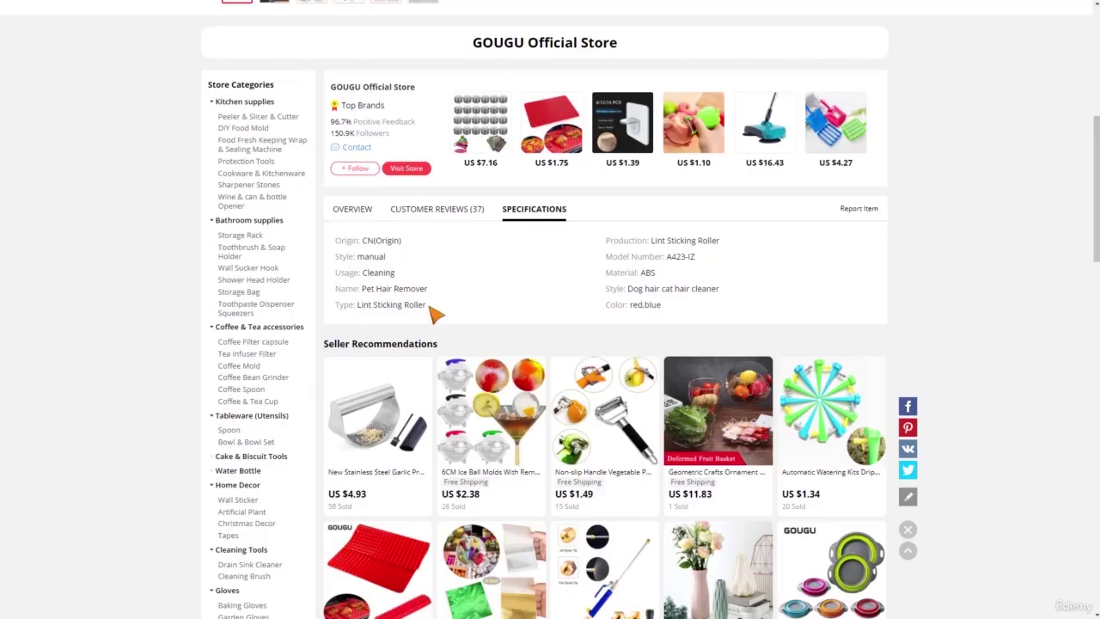
Copy the supplier's type "Lint Sticking Roller" and set it as the value of the draft's Type item specification in AutoDS.
left_click_drag(434, 311, 362, 313)
key("ctrl+c")
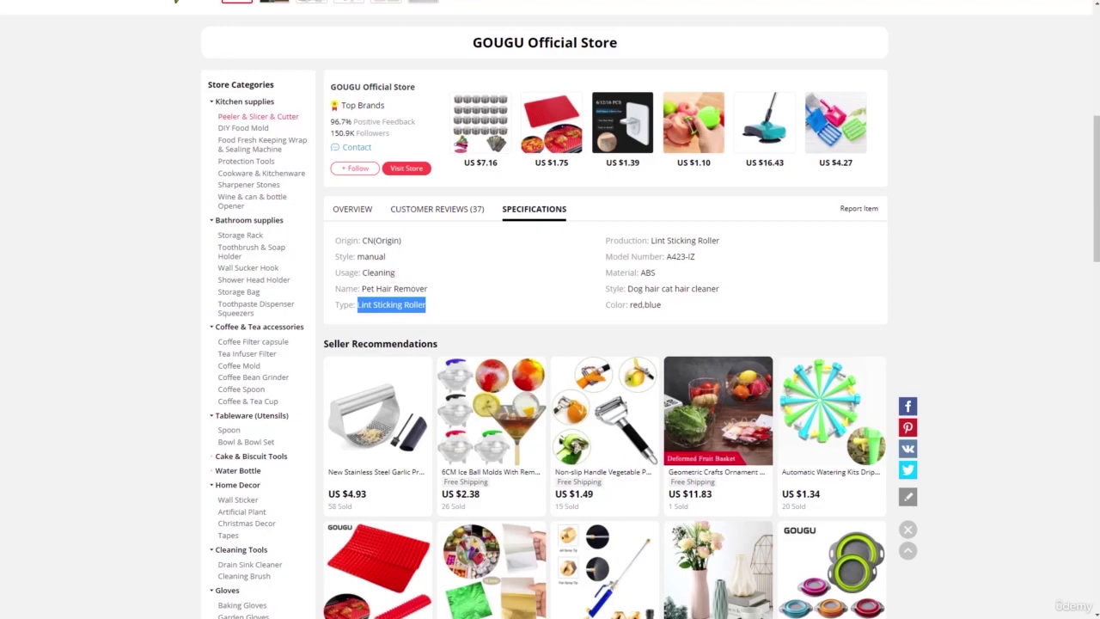
key("alt+Tab")
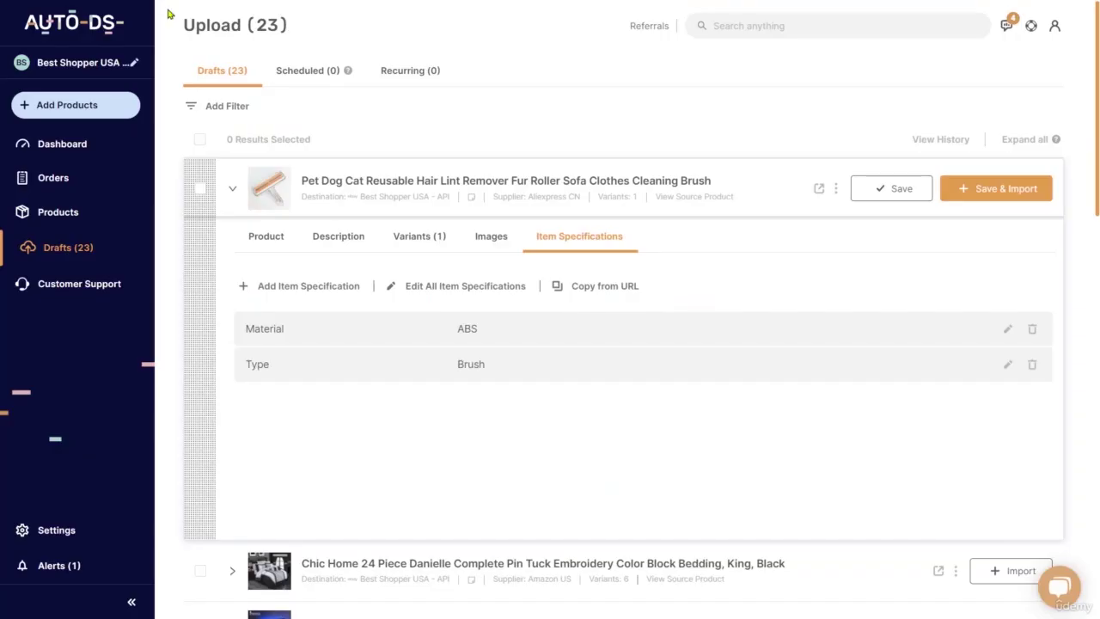
left_click(1009, 367)
left_click_drag(528, 371, 453, 368)
key("ctrl+v")
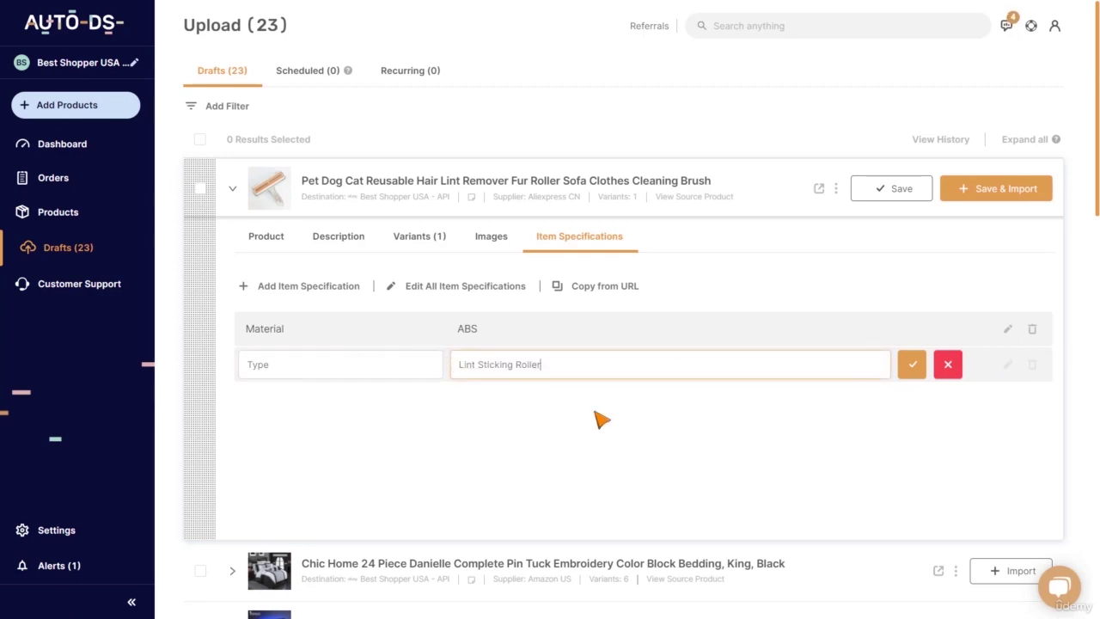
left_click(912, 365)
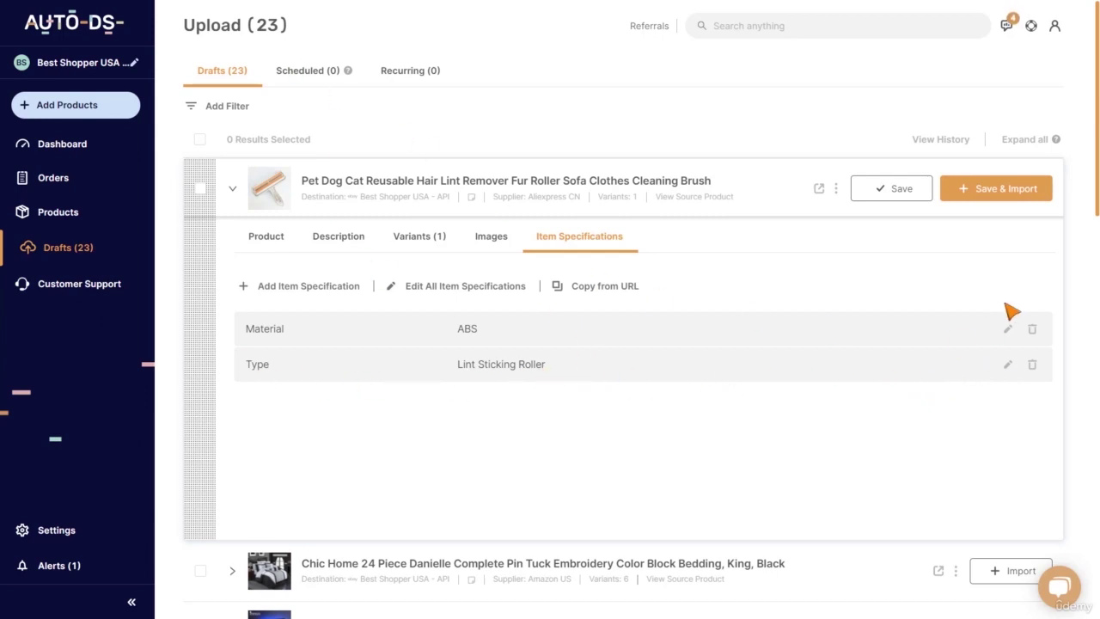
Add a "Style" item specification to the draft with the value "Manual", taken from the supplier's specifications.
left_click(287, 286)
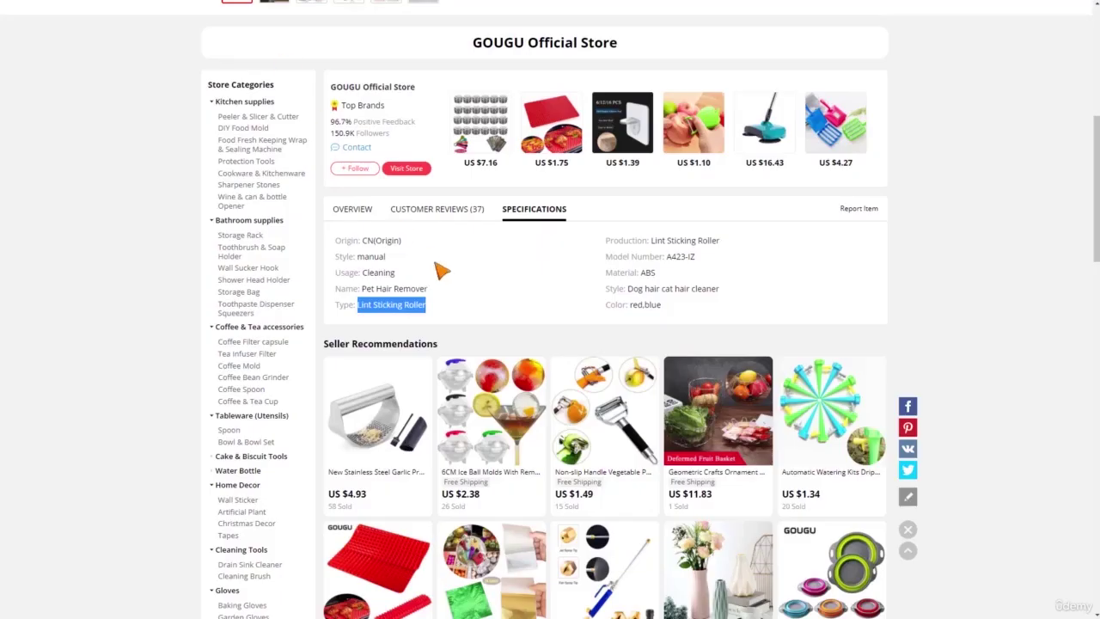
left_click(516, 288)
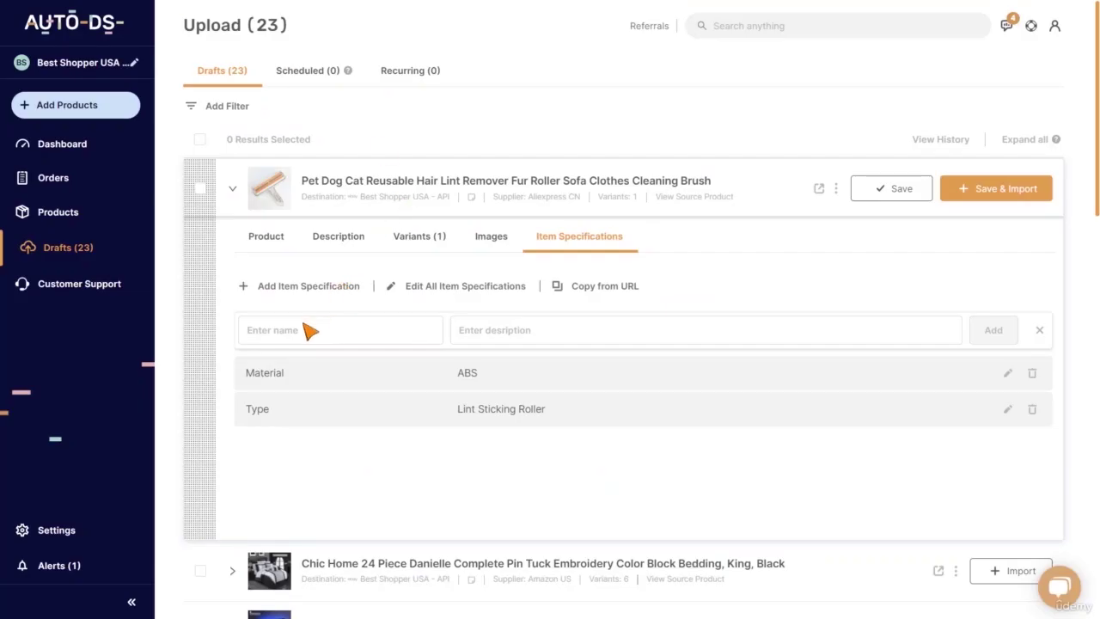
left_click(307, 329)
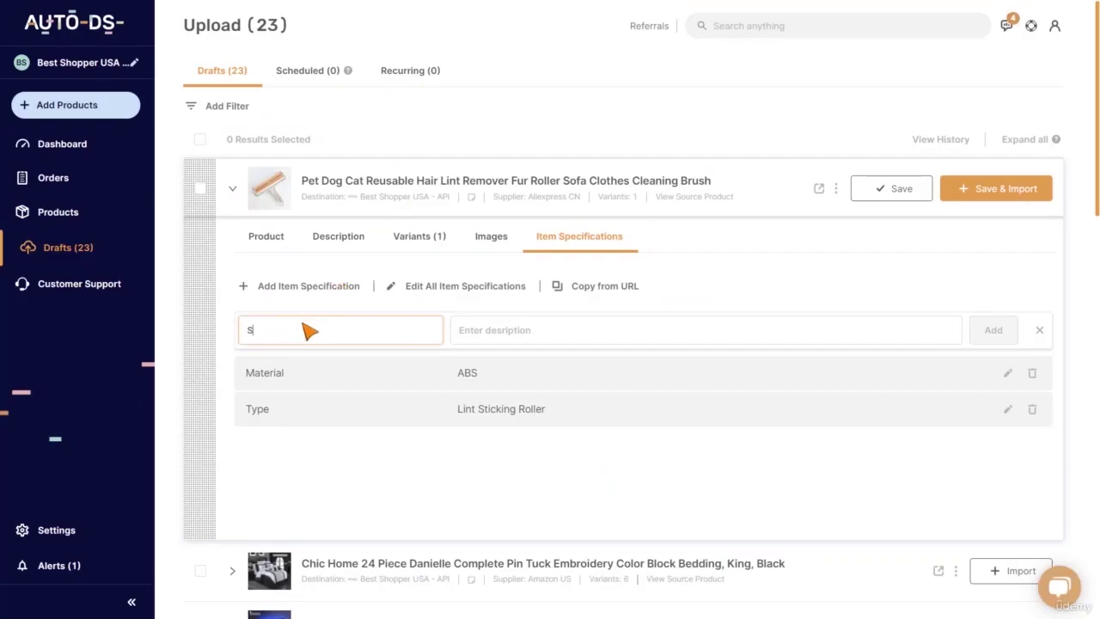
key("Tab")
type("M")
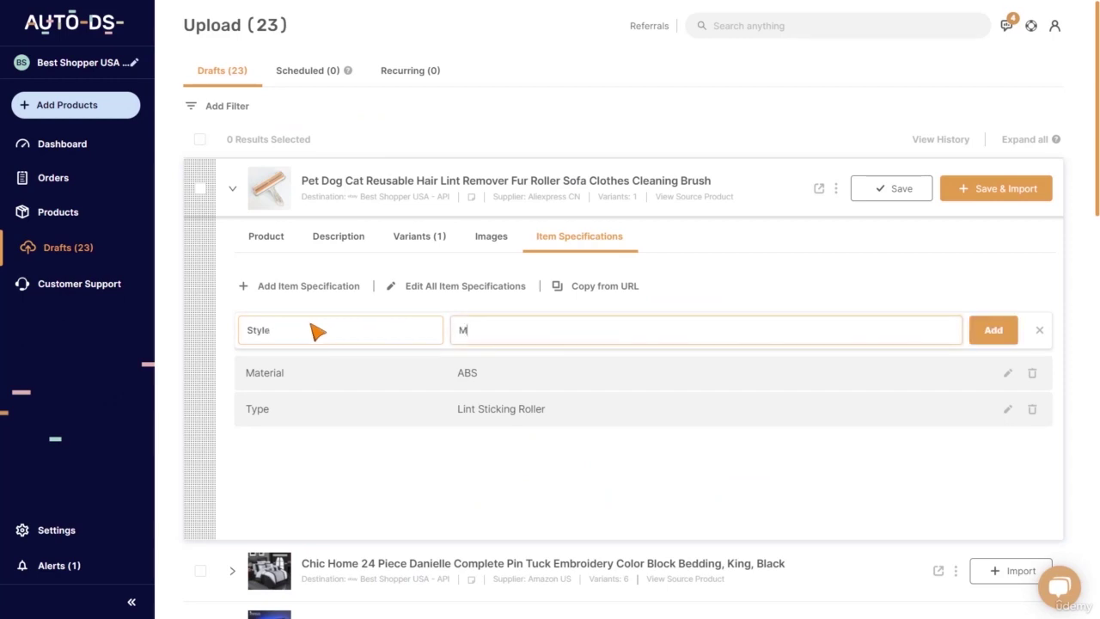
left_click(996, 336)
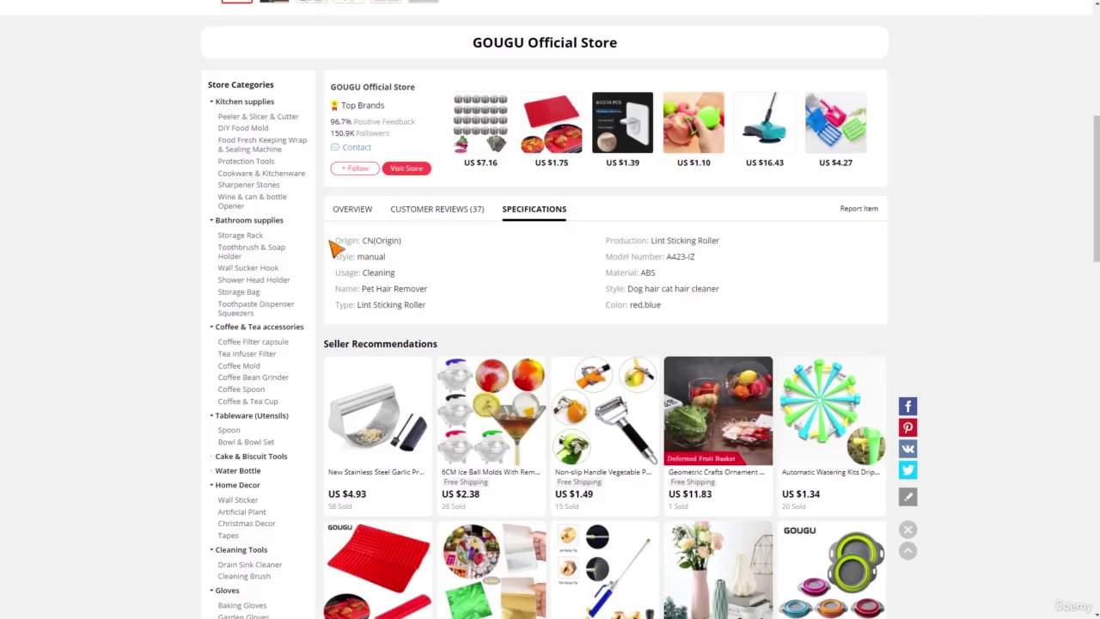
Compare the supplier's specifications with the item specifics of the $8.98 eBay listing for the pet hair remover.
left_click_drag(335, 247, 670, 316)
left_click(698, 318)
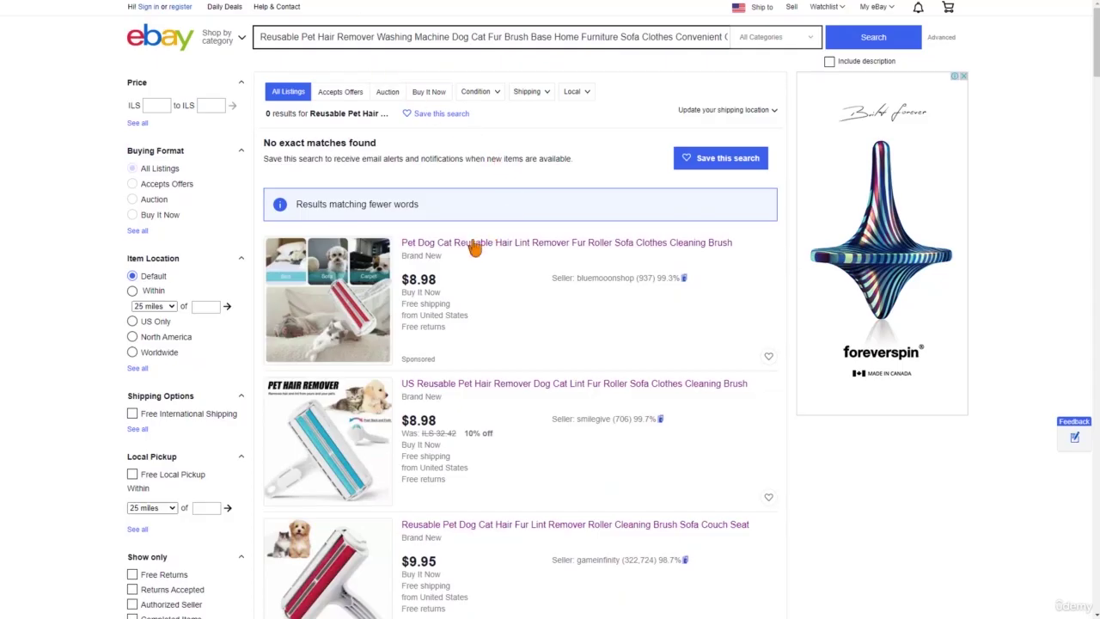
scroll(485, 266, "down", 2)
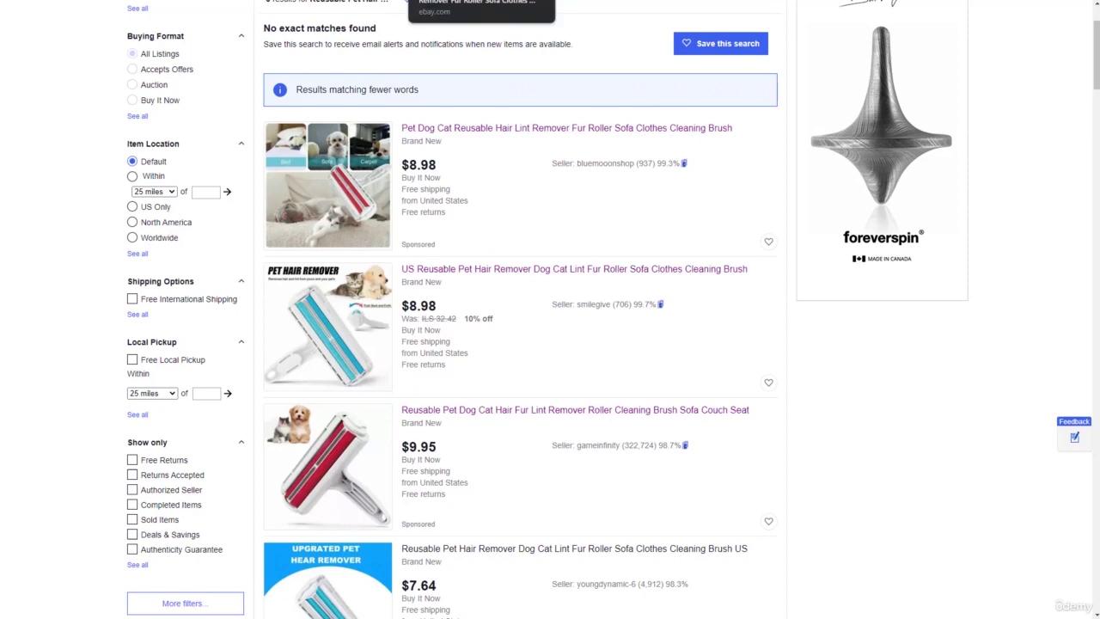
left_click(420, 151)
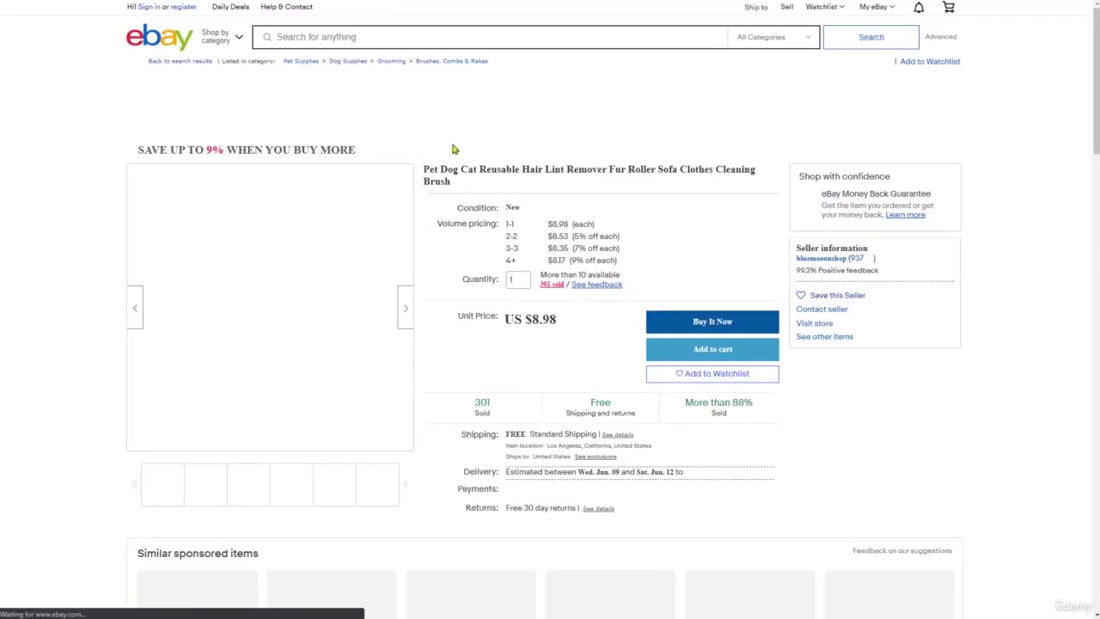
scroll(551, 237, "down", 4)
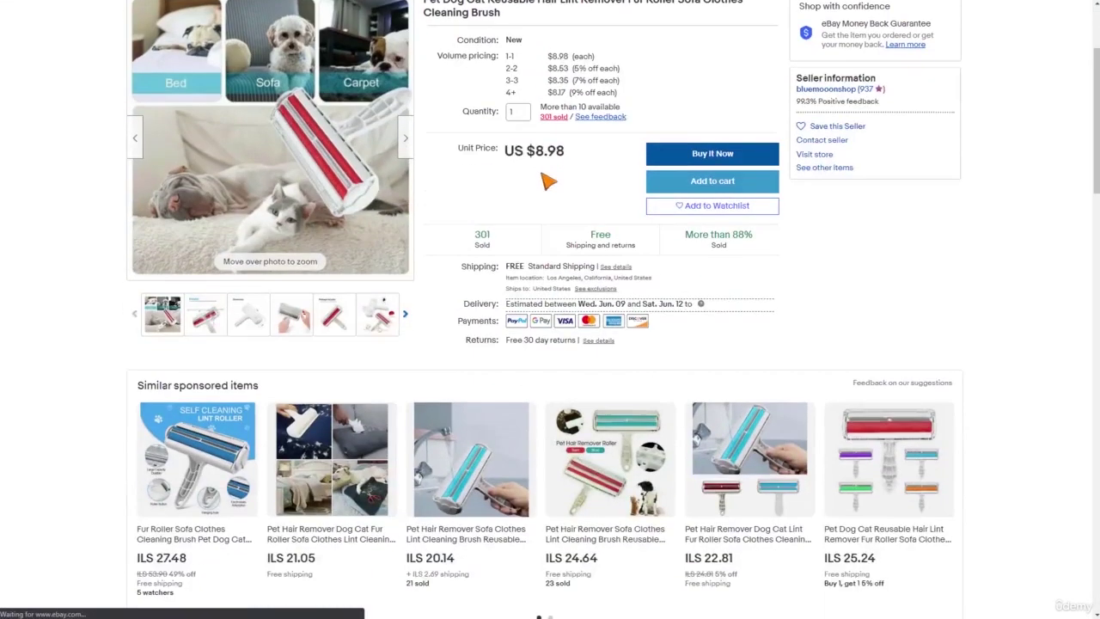
scroll(541, 134, "down", 5)
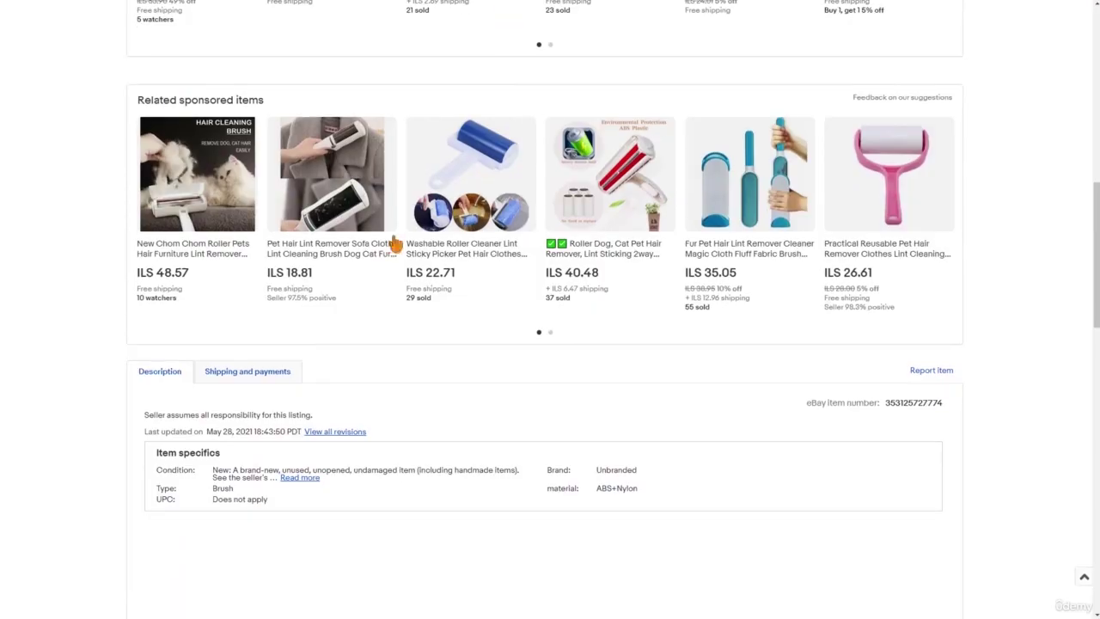
scroll(331, 373, "down", 1)
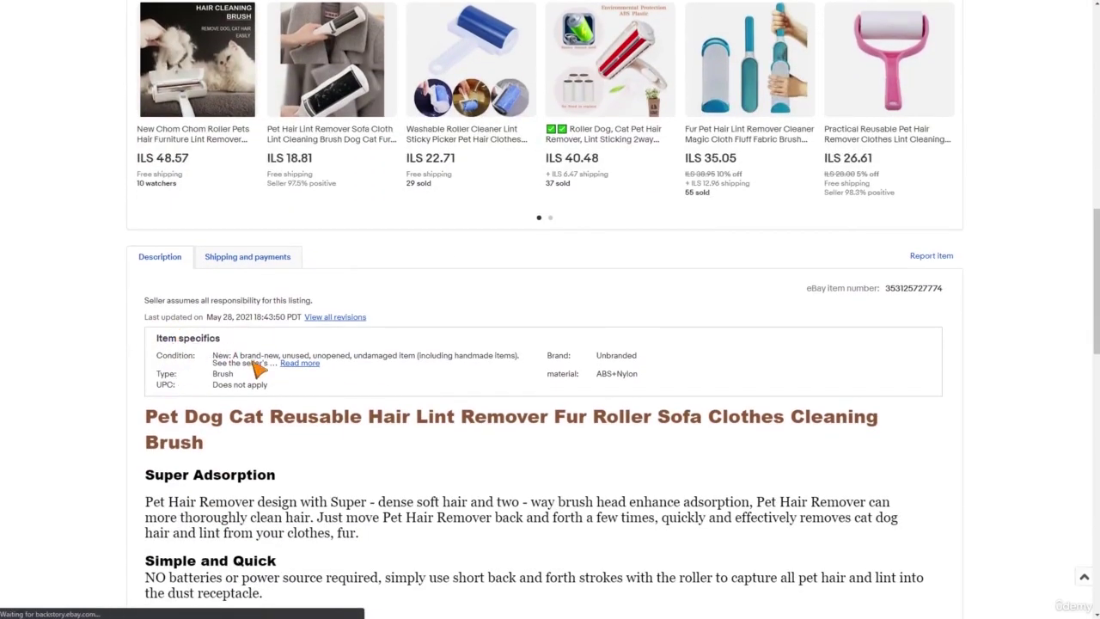
Examine the item specifics and descriptions of the competing eBay pet hair remover listings, including the $8.98 and $9.95 ones.
left_click(300, 364)
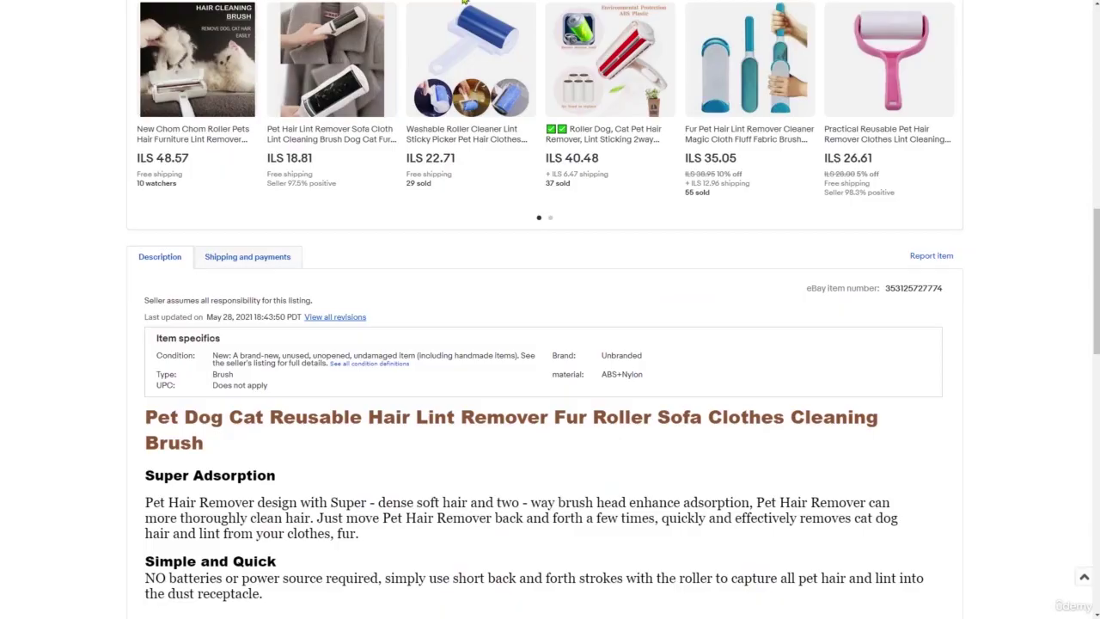
scroll(494, 225, "up", 10)
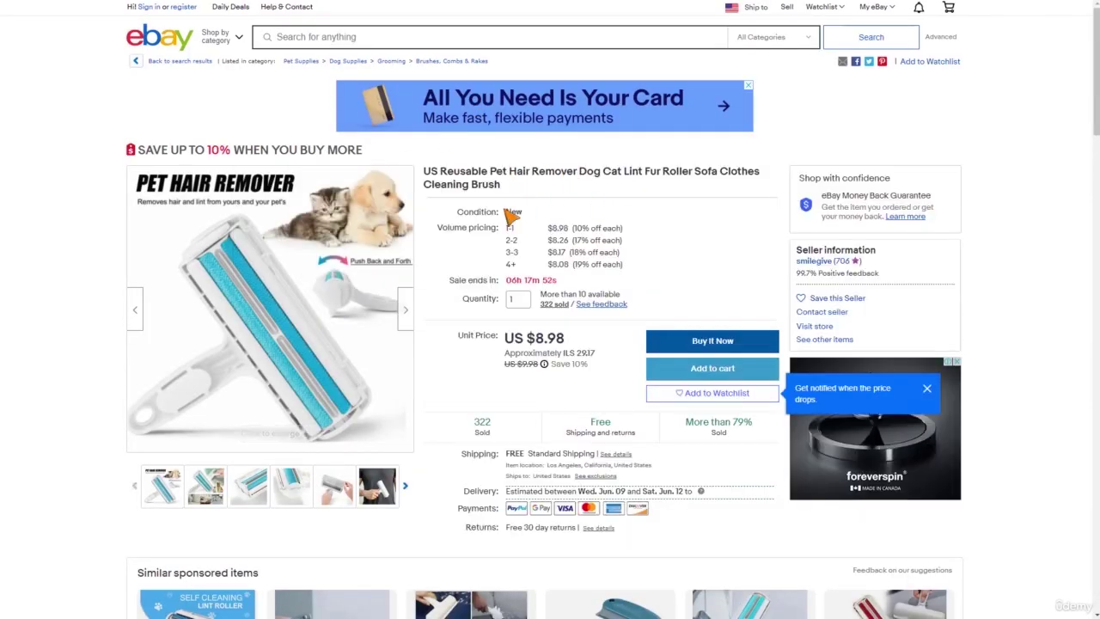
scroll(537, 244, "down", 10)
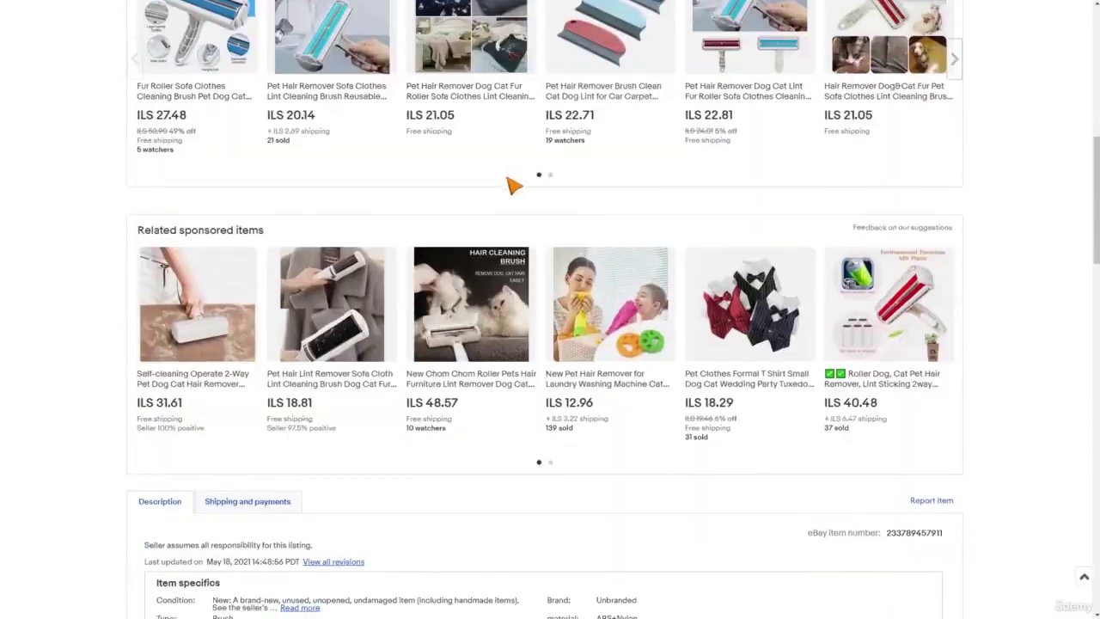
scroll(431, 230, "down", 1)
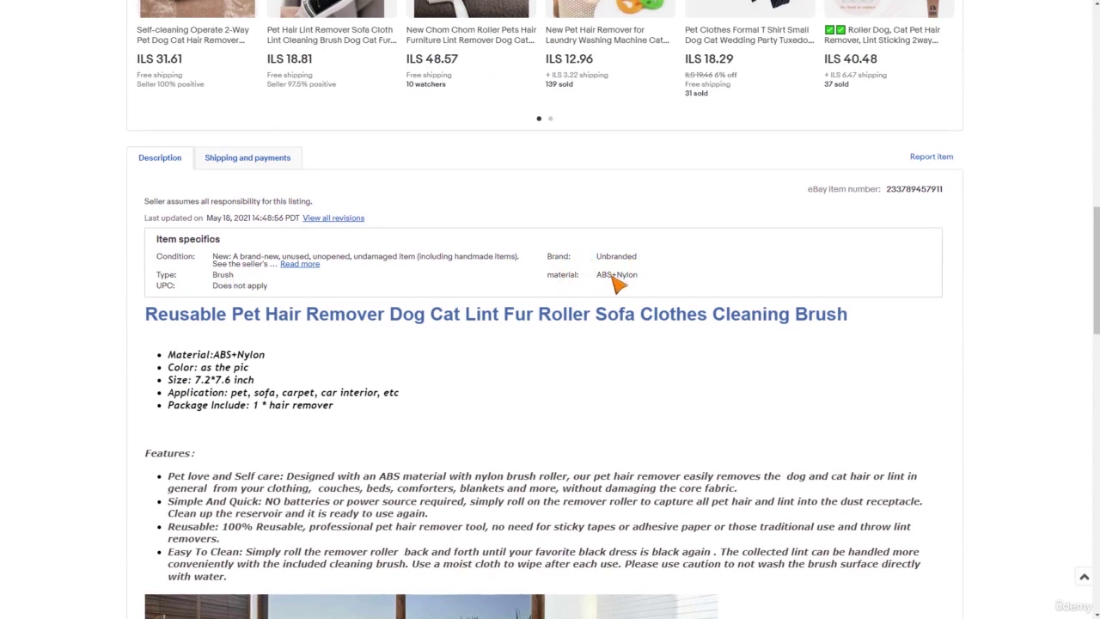
key("Home")
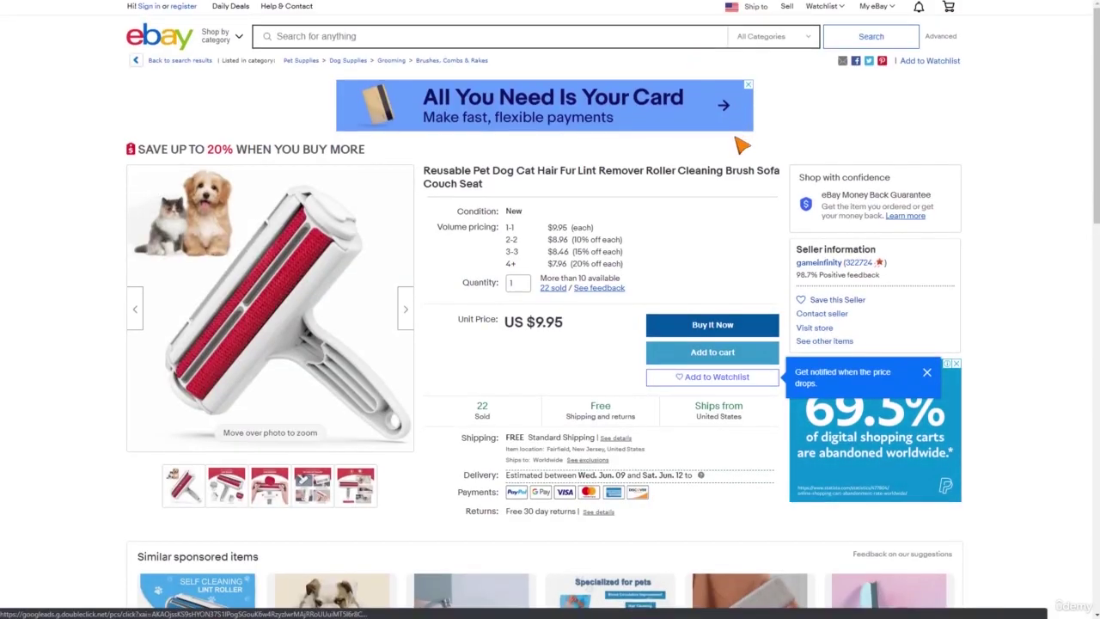
scroll(736, 124, "down", 7)
scroll(713, 127, "down", 3)
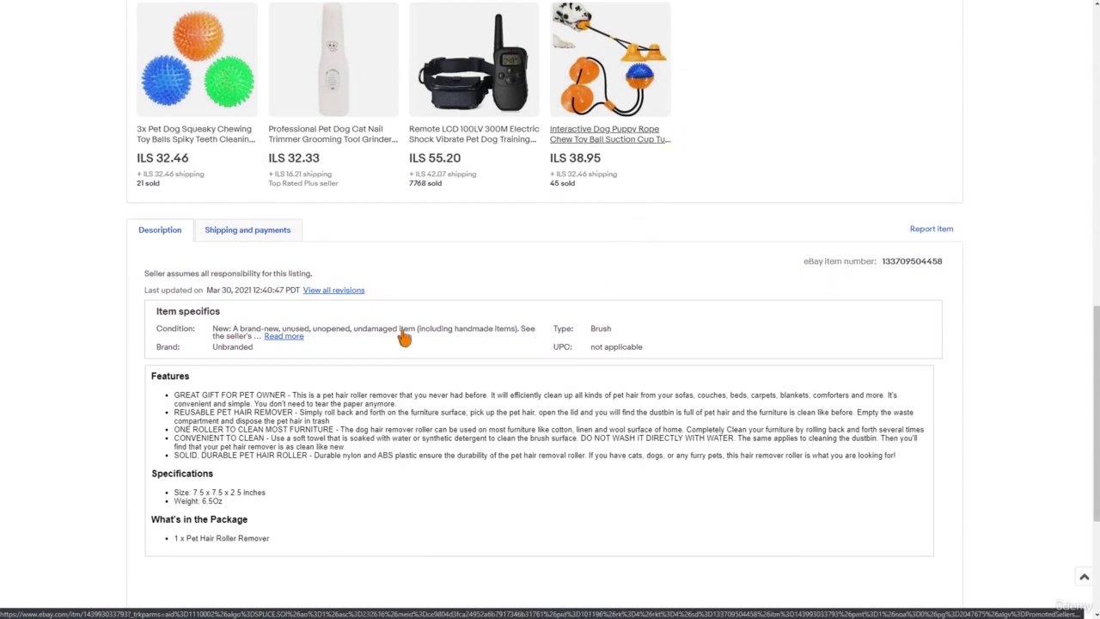
scroll(405, 336, "down", 1)
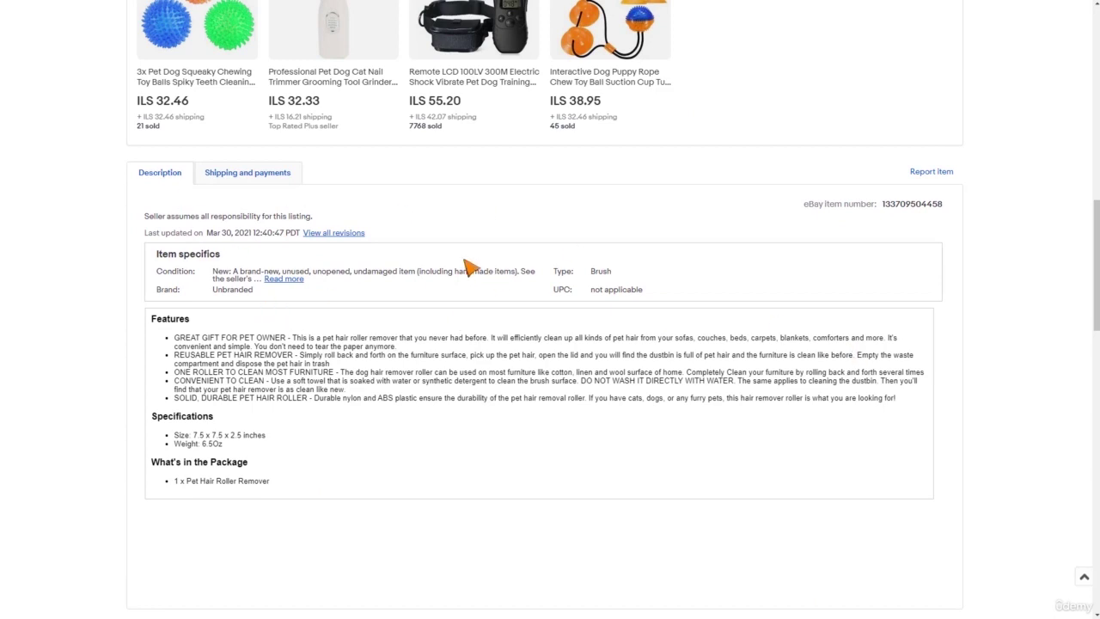
scroll(498, 282, "up", 1)
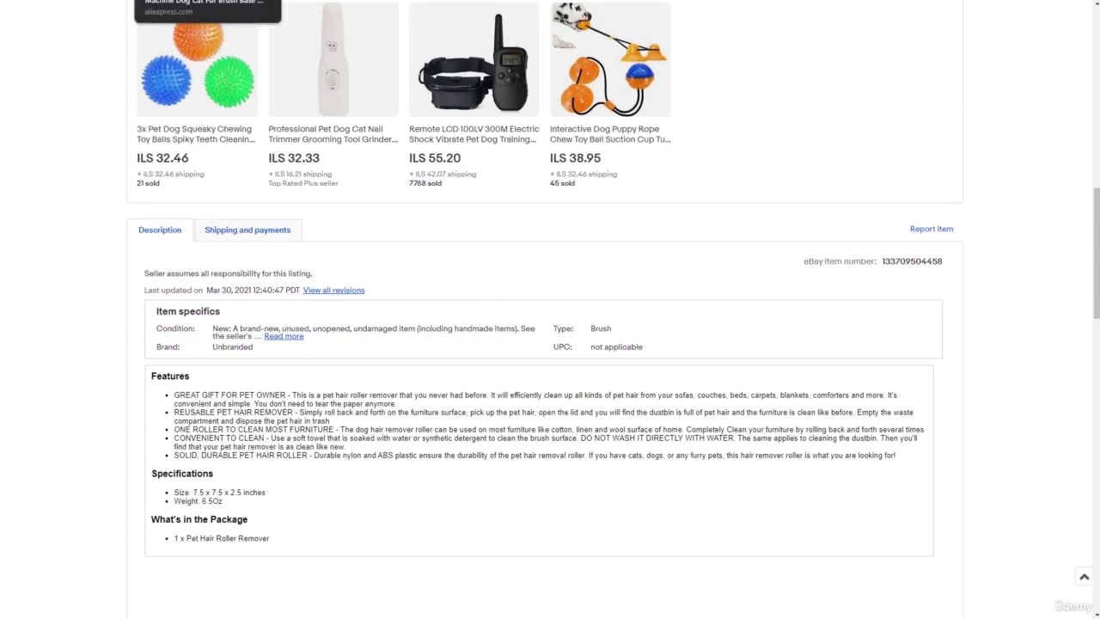
Switch to the AutoDS draft and set its Material item specification to "ABS + Plastic".
left_click(171, 0)
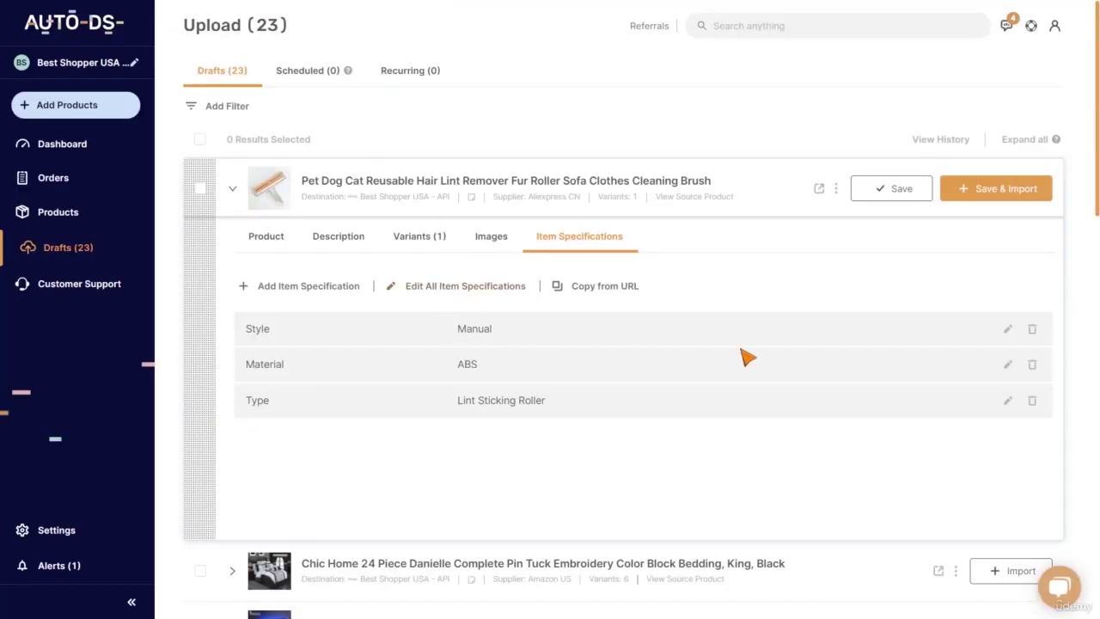
left_click(1006, 365)
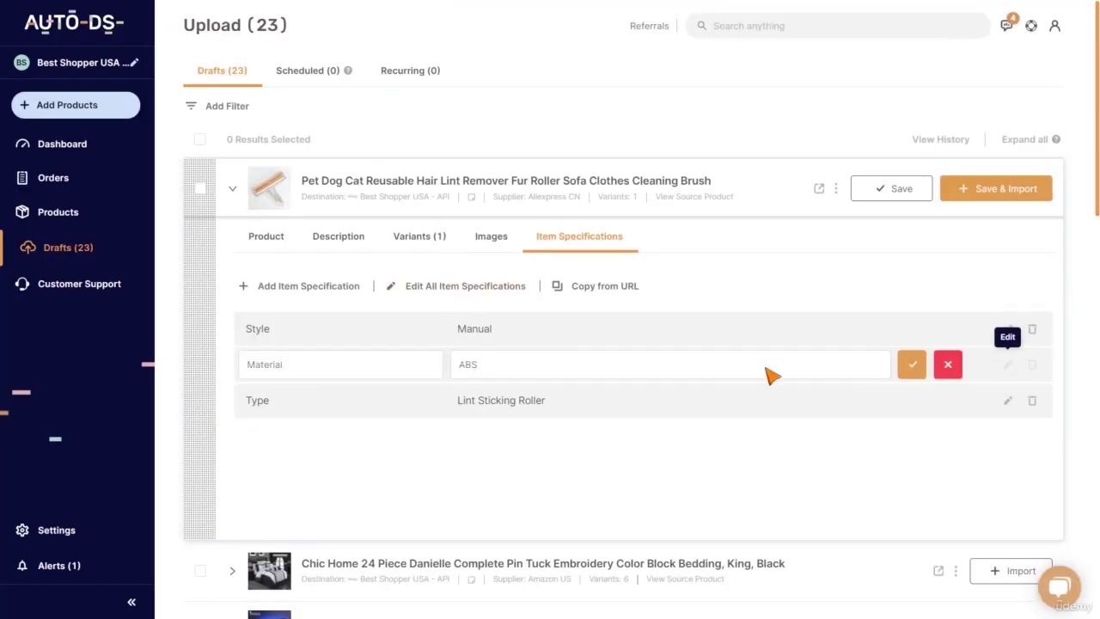
left_click(614, 368)
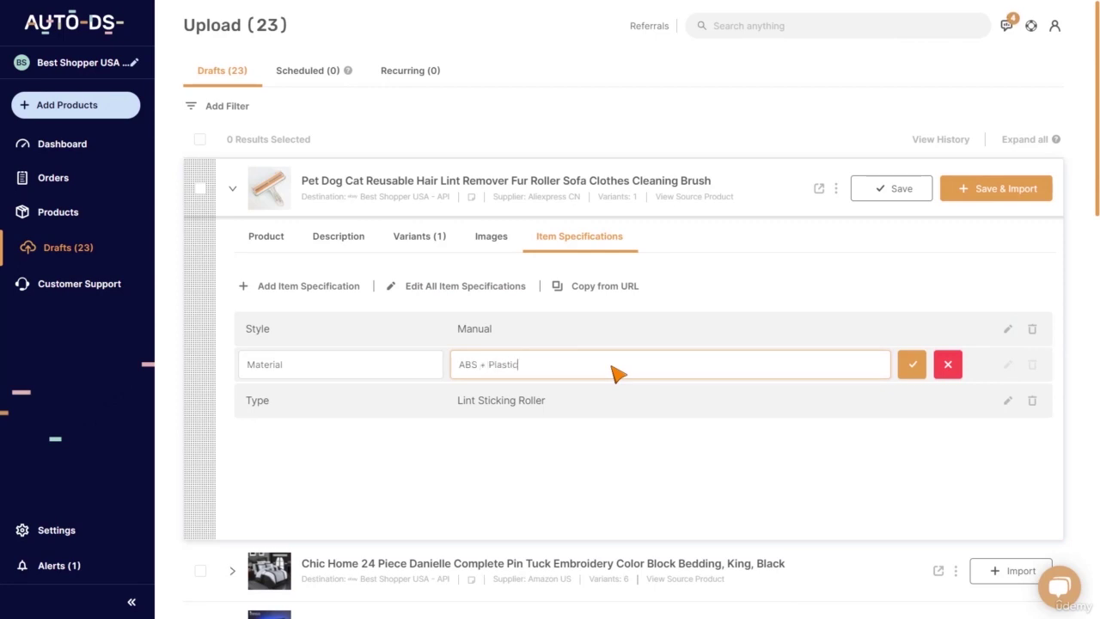
left_click(912, 364)
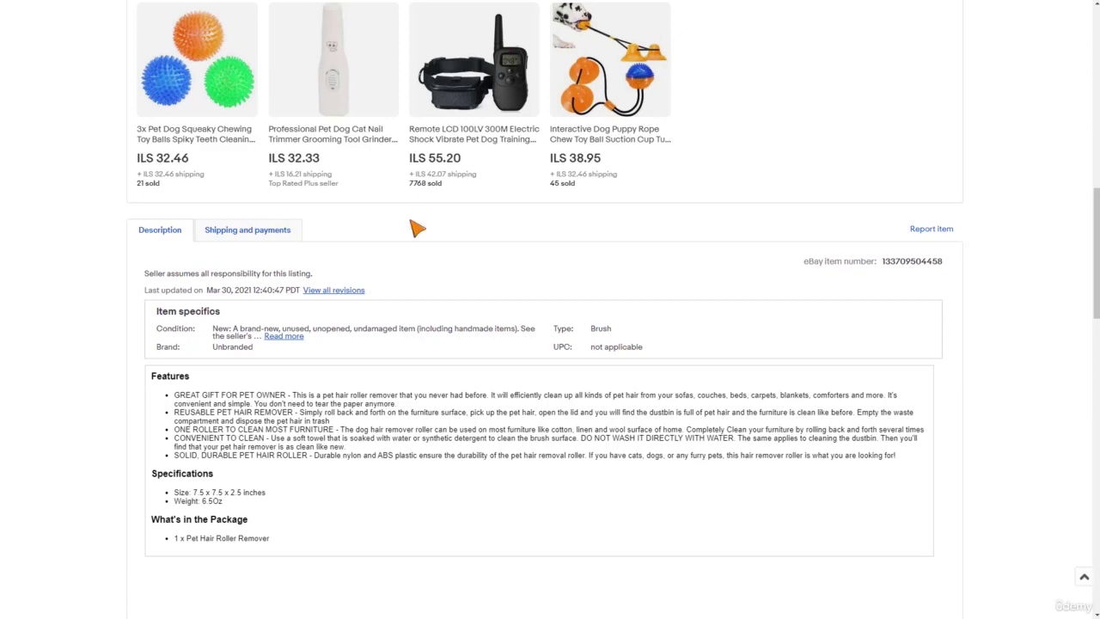
Copy the URL of the $9.95 eBay listing and import its item specifications from that URL into the AutoDS draft.
scroll(418, 228, "up", 15)
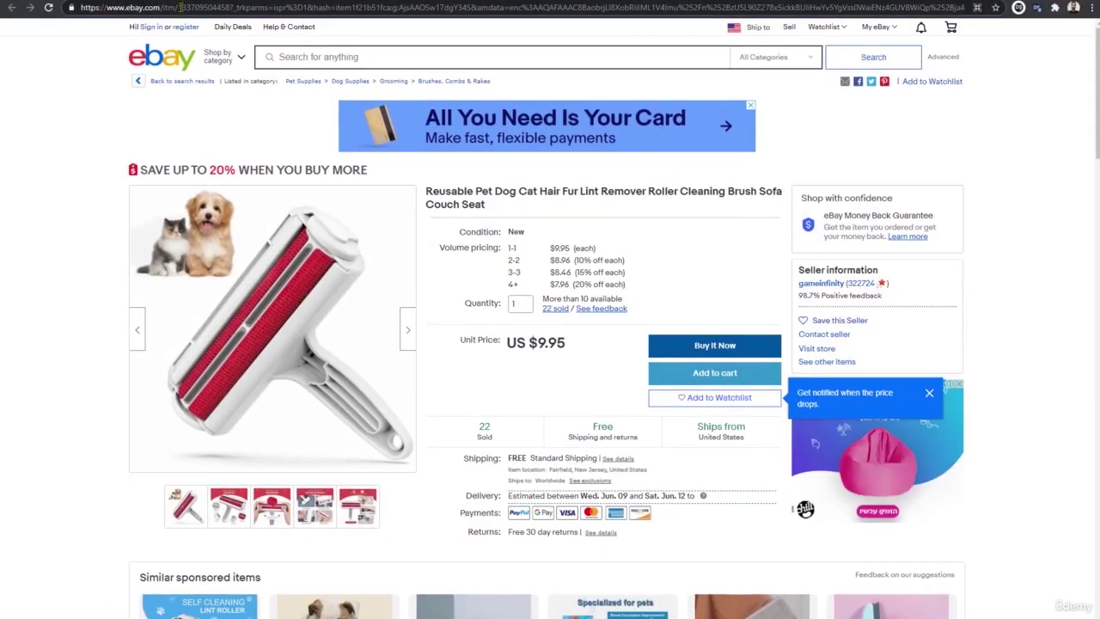
left_click(180, 7)
right_click(271, 11)
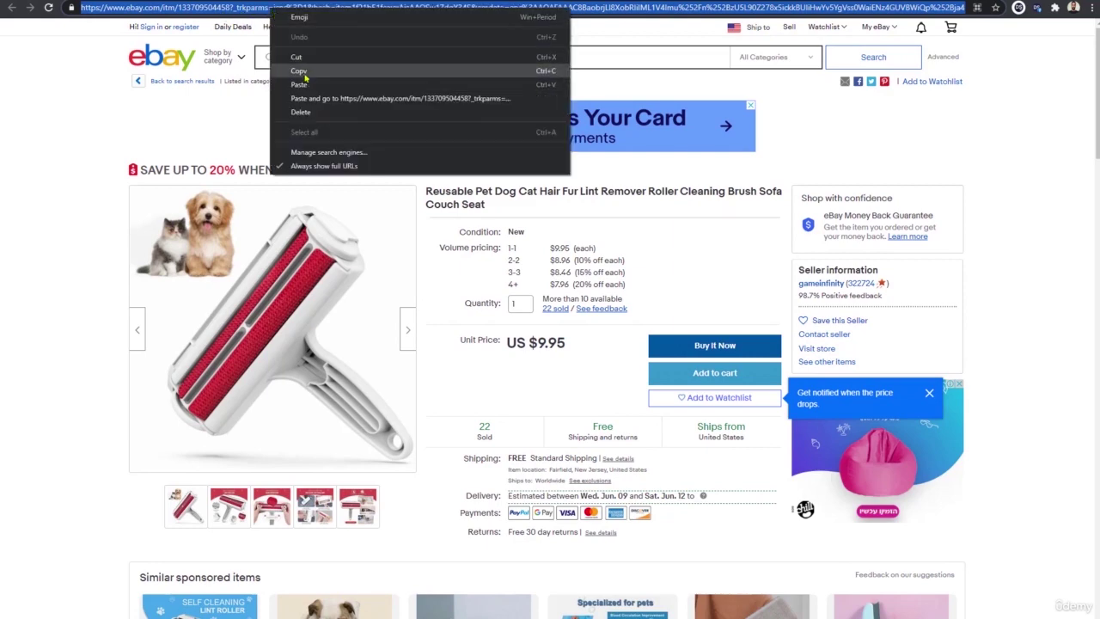
left_click(292, 57)
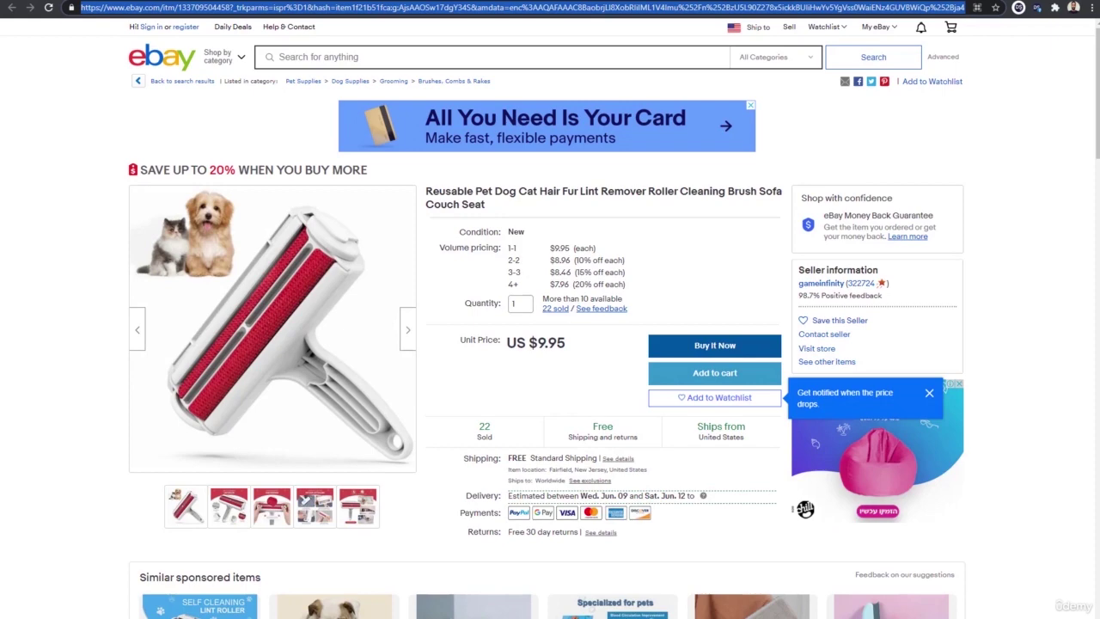
key("ctrl+Tab")
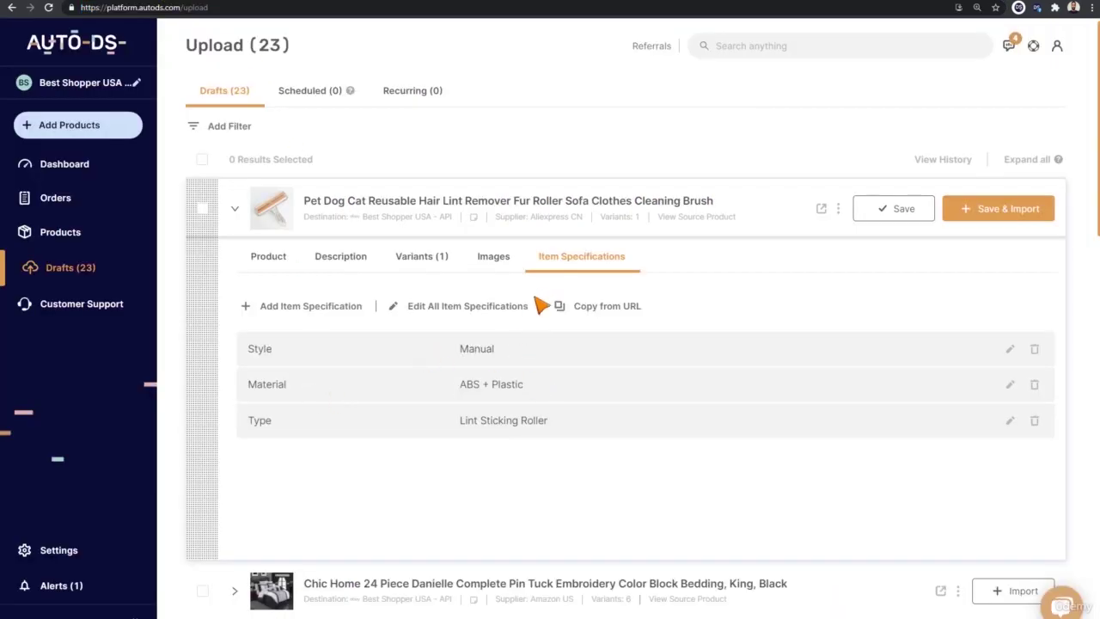
left_click(619, 313)
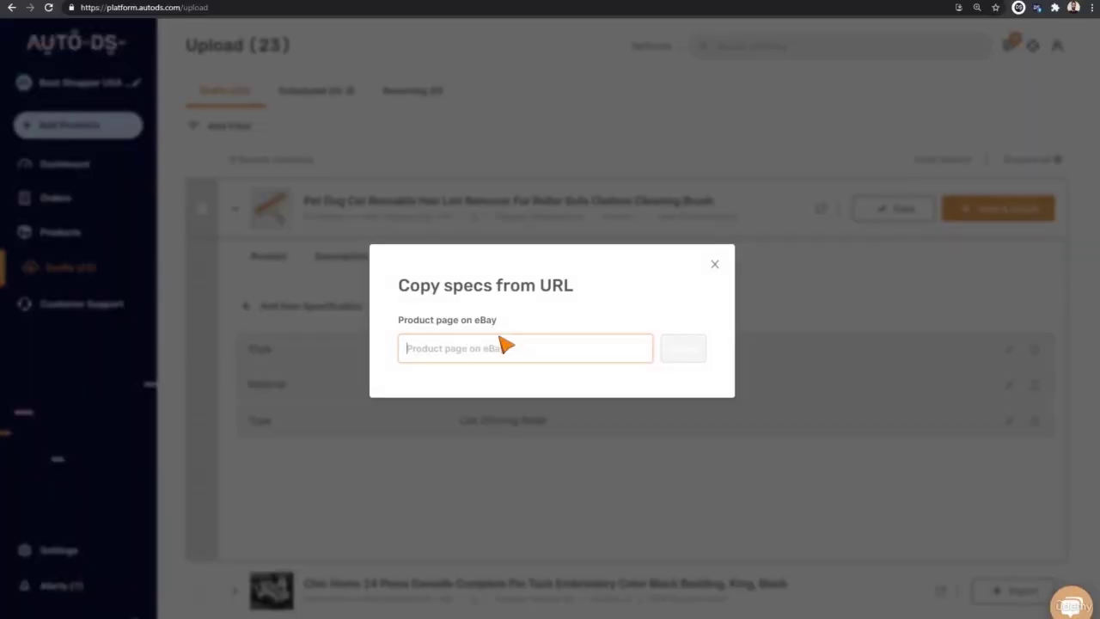
right_click(439, 361)
left_click(462, 443)
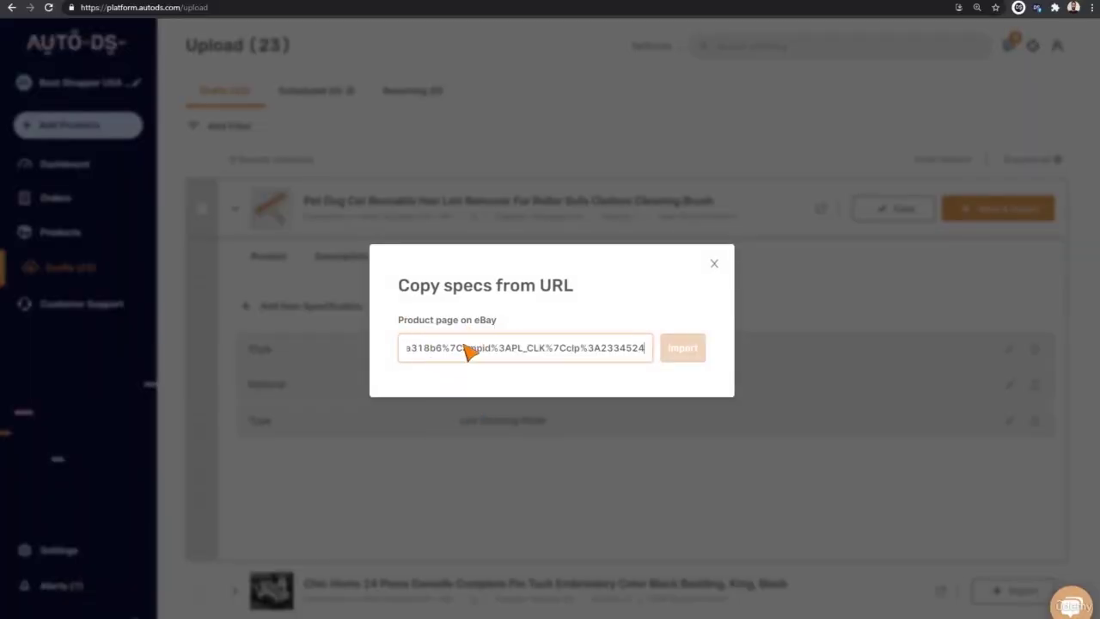
left_click(683, 348)
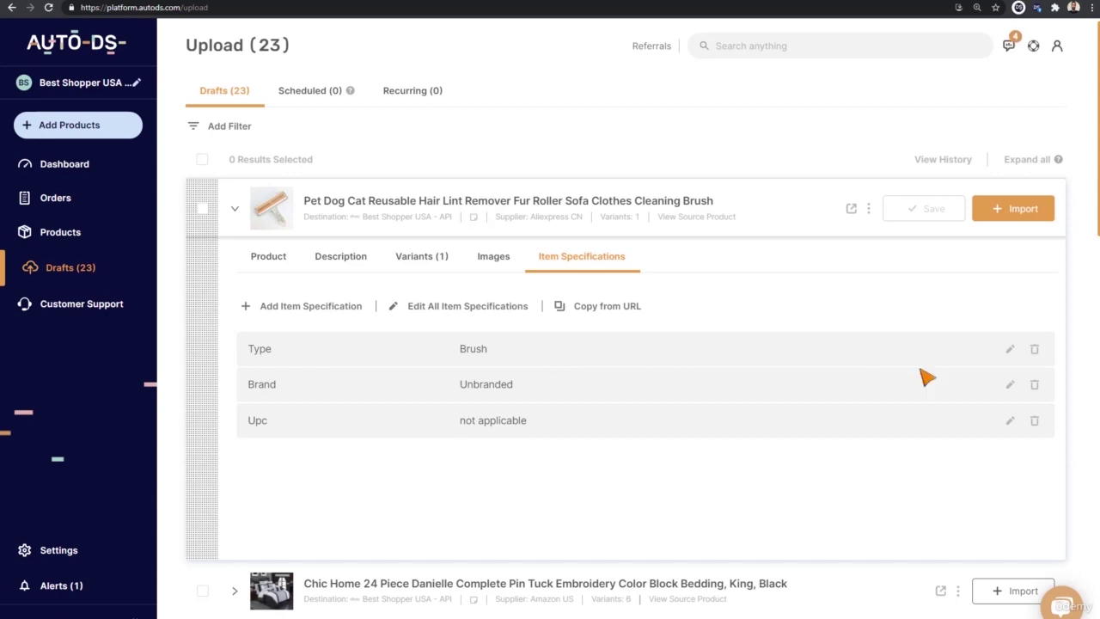
Delete the imported Brand and Upc item specifications from the draft and check back on the $9.95 eBay listing.
left_click(1033, 385)
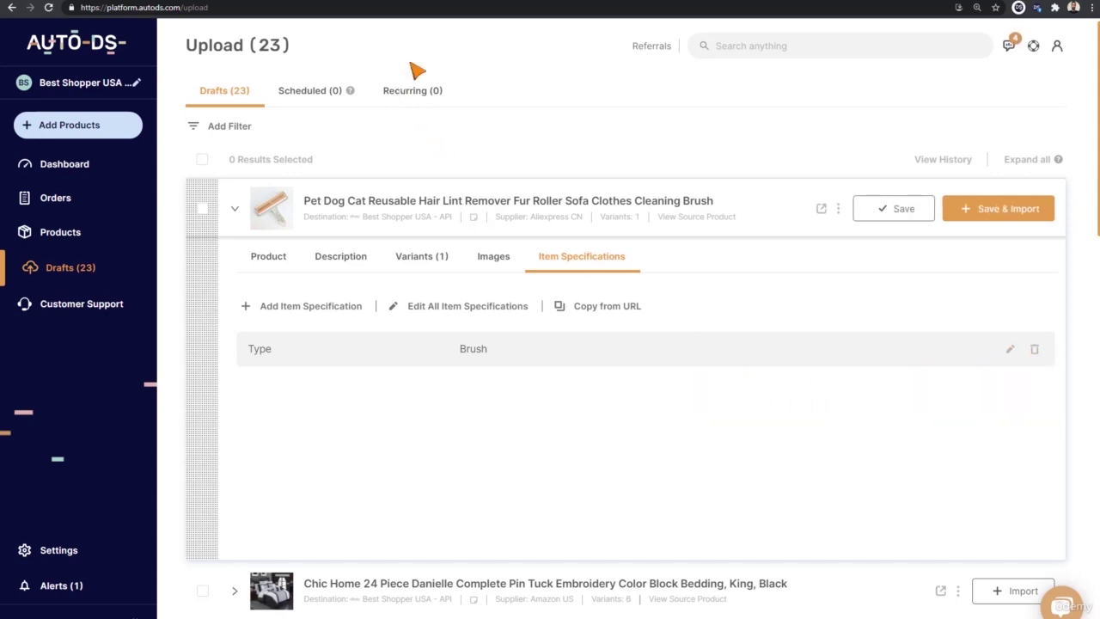
key("ctrl+Tab")
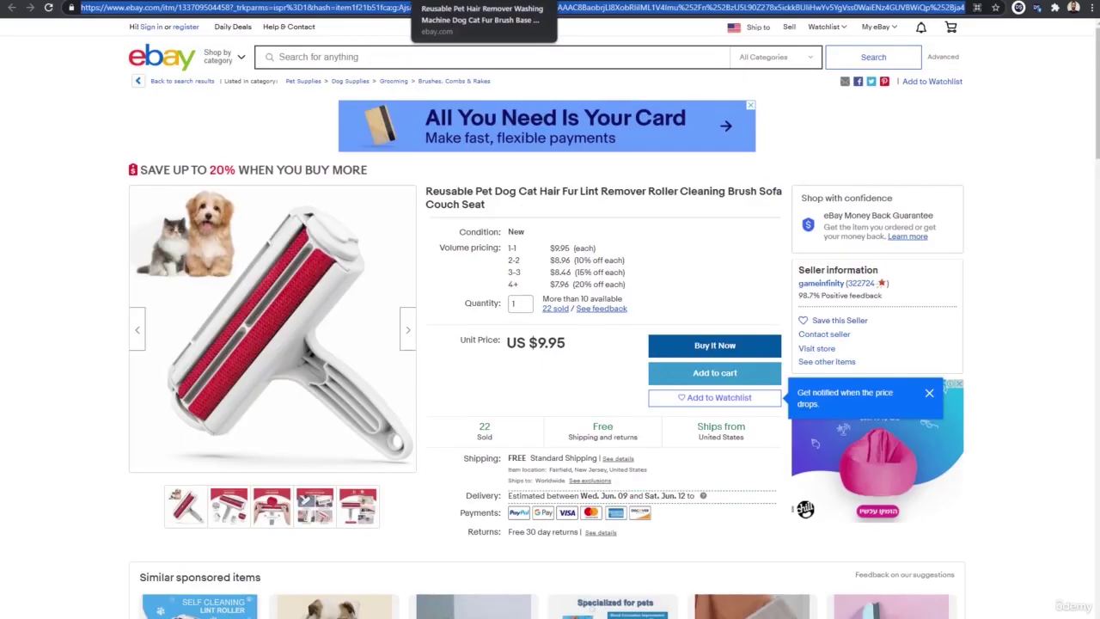
scroll(437, 214, "down", 2)
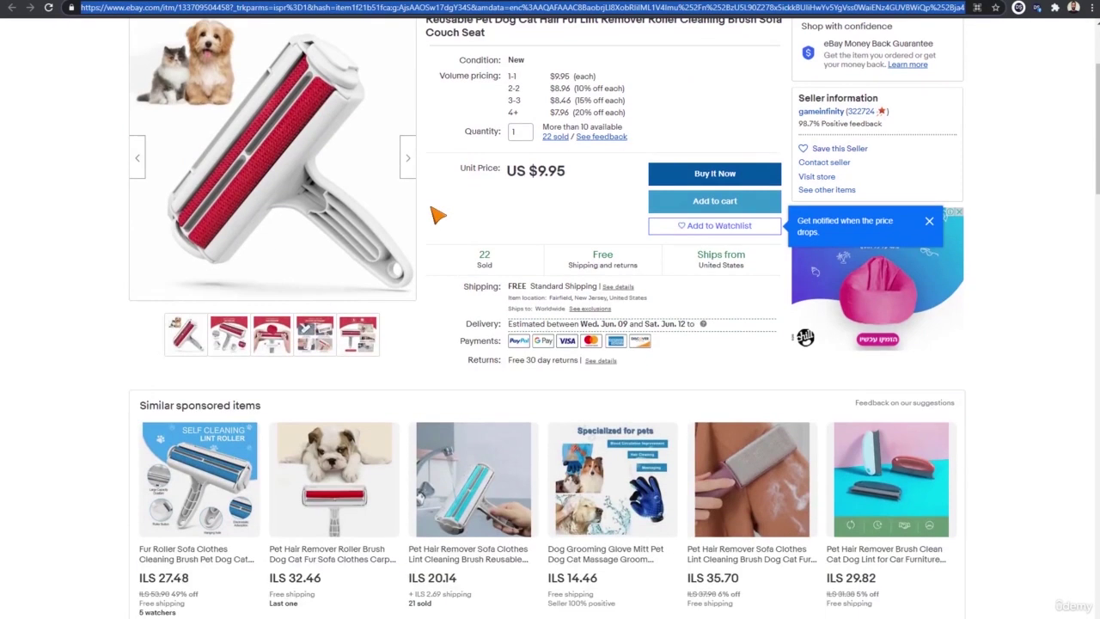
left_click(69, 2)
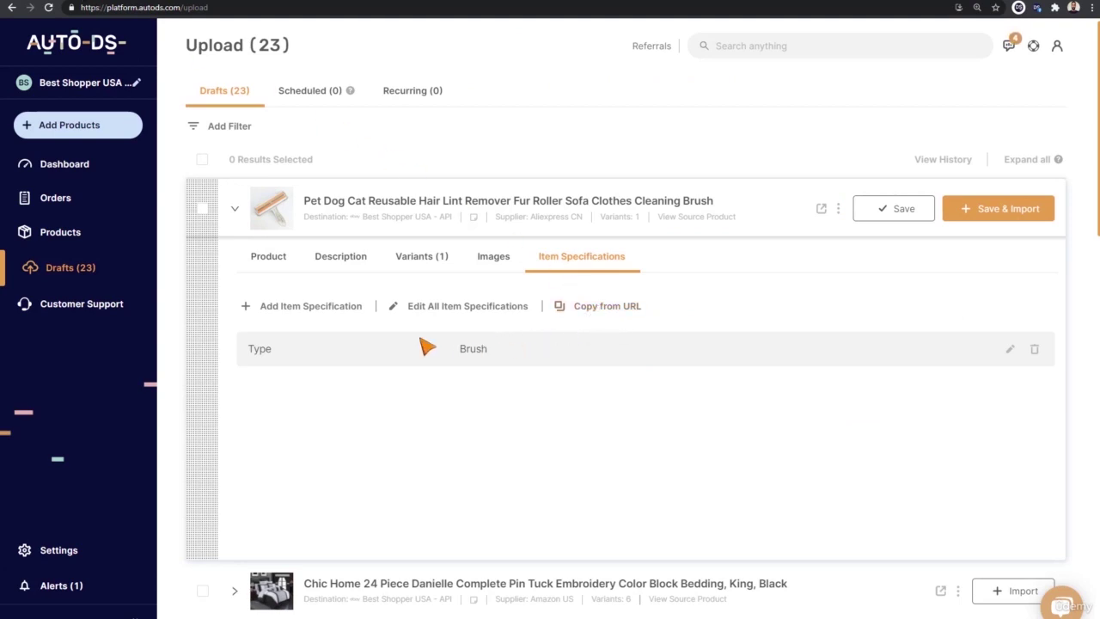
Add a "Material" item specification to the draft with the value "ABS + Plastic".
left_click(318, 310)
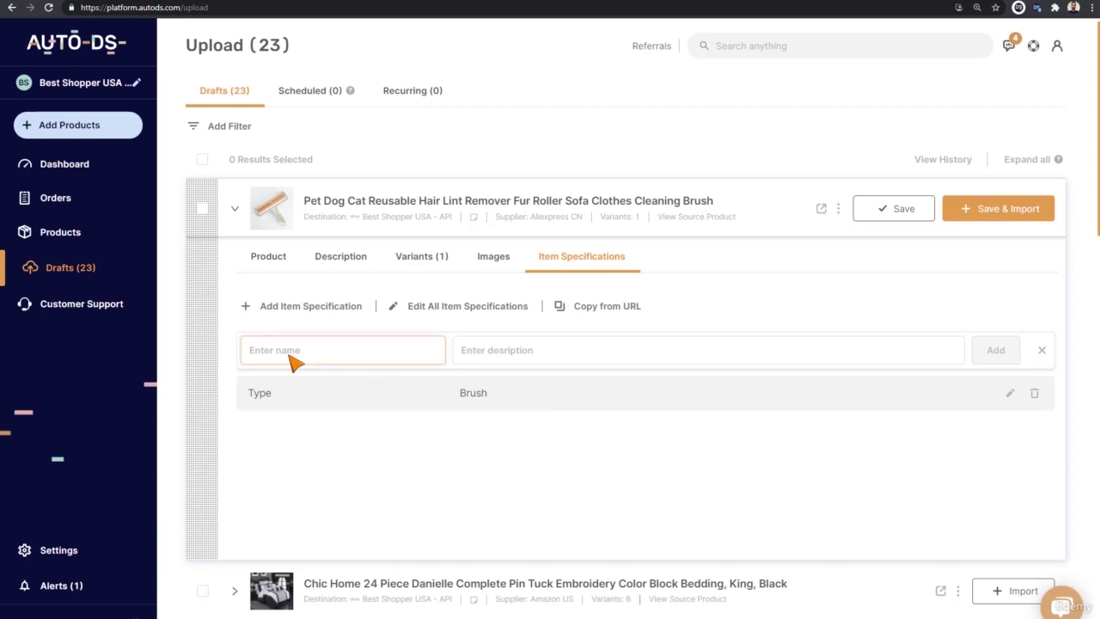
type("Material")
key("Tab")
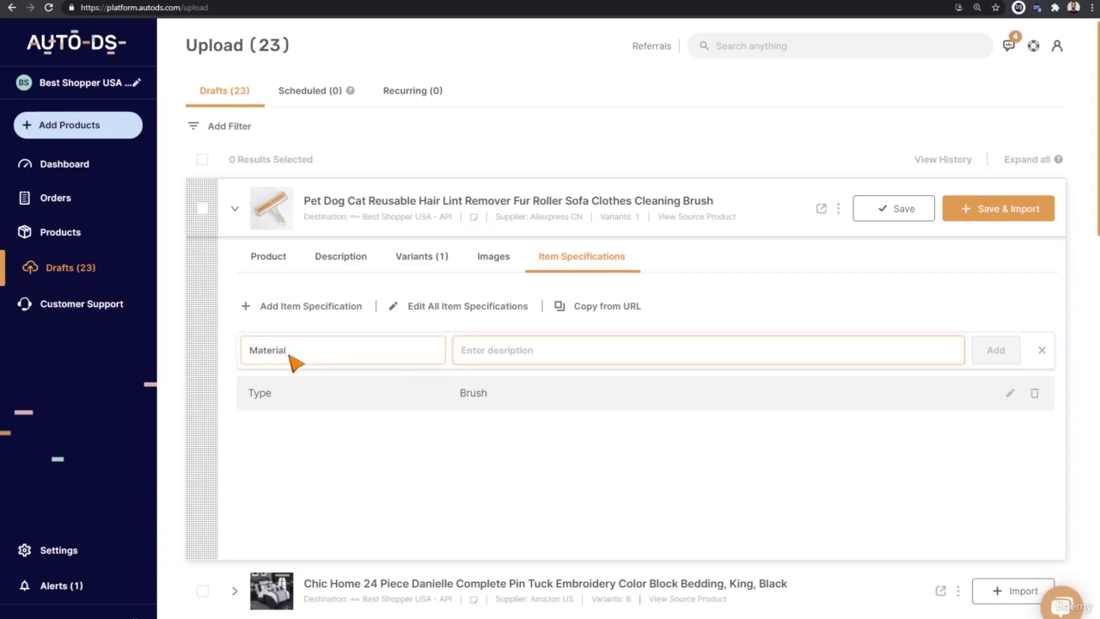
type("ABS + Plastic")
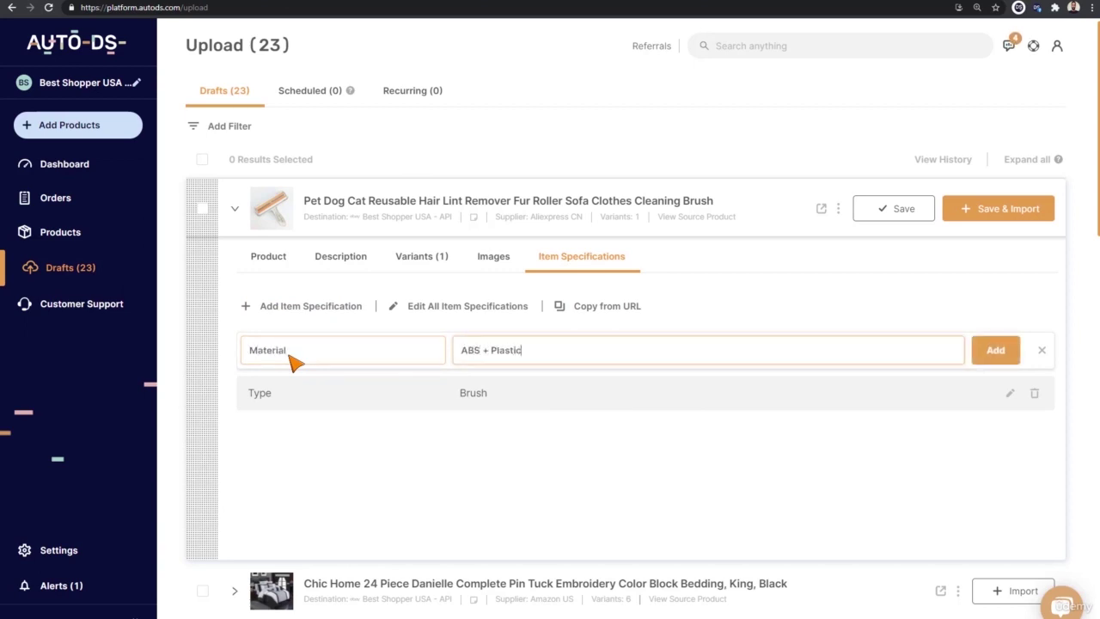
left_click(988, 351)
Add a "Color" item specification to the draft with the value "Orange".
left_click(270, 307)
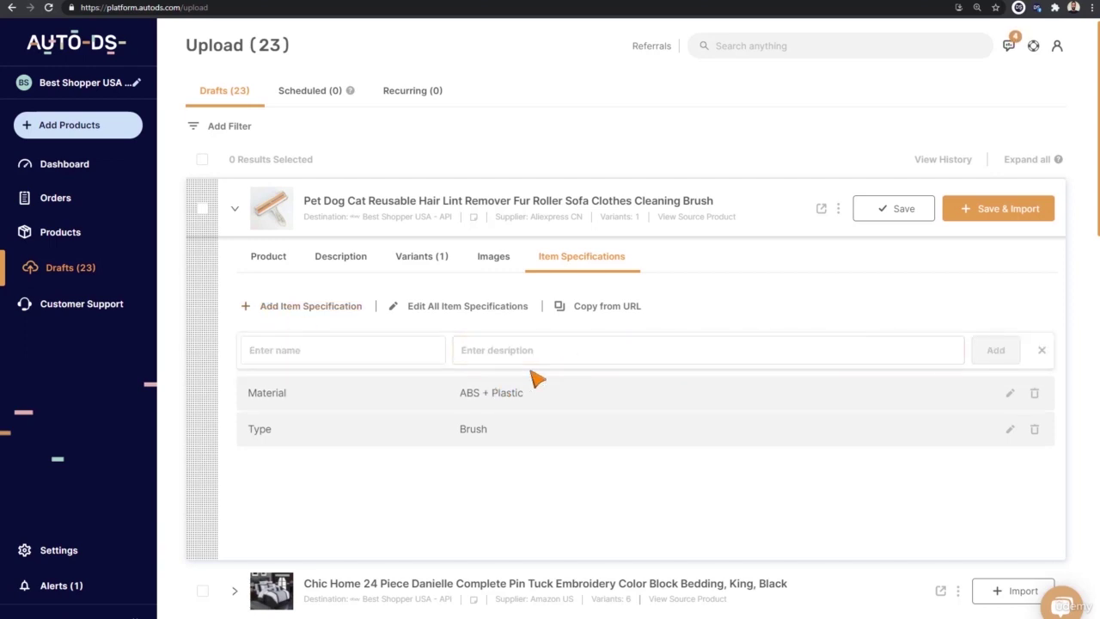
left_click(430, 352)
type("Color")
left_click(498, 351)
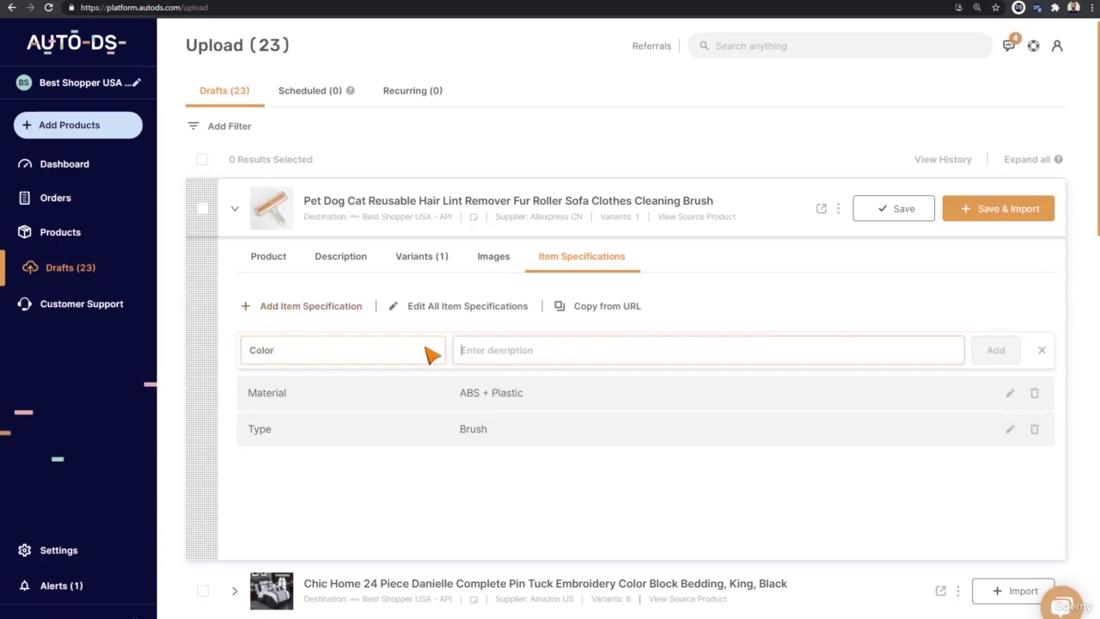
type("Orange")
key("Return")
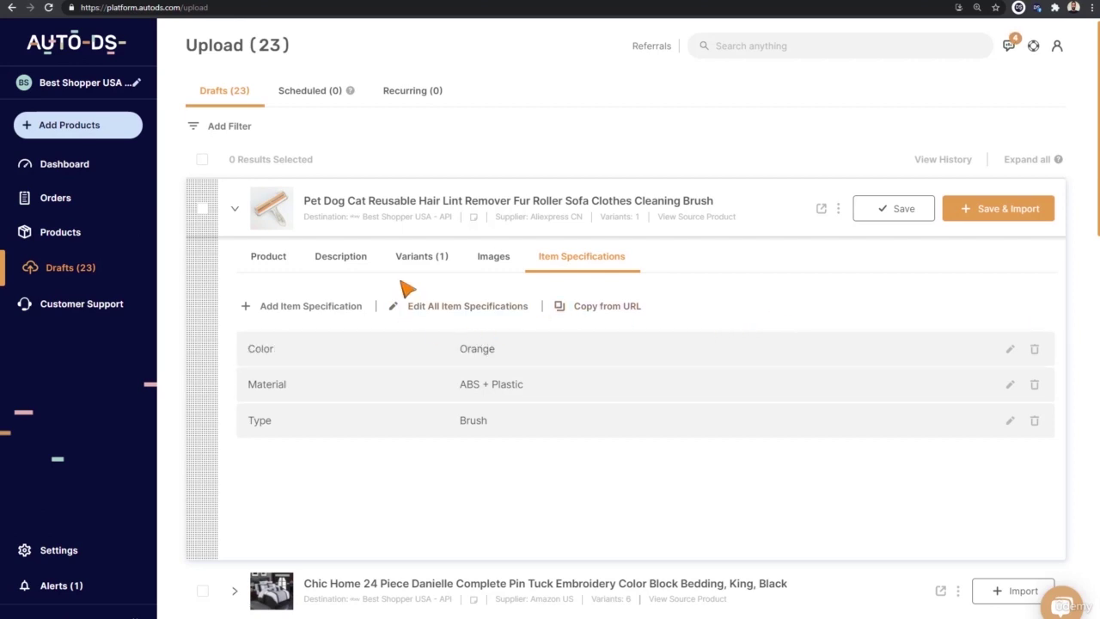
Edit the draft's item specifications together, capitalizing the name "type" as "Type", and finish editing.
left_click(464, 318)
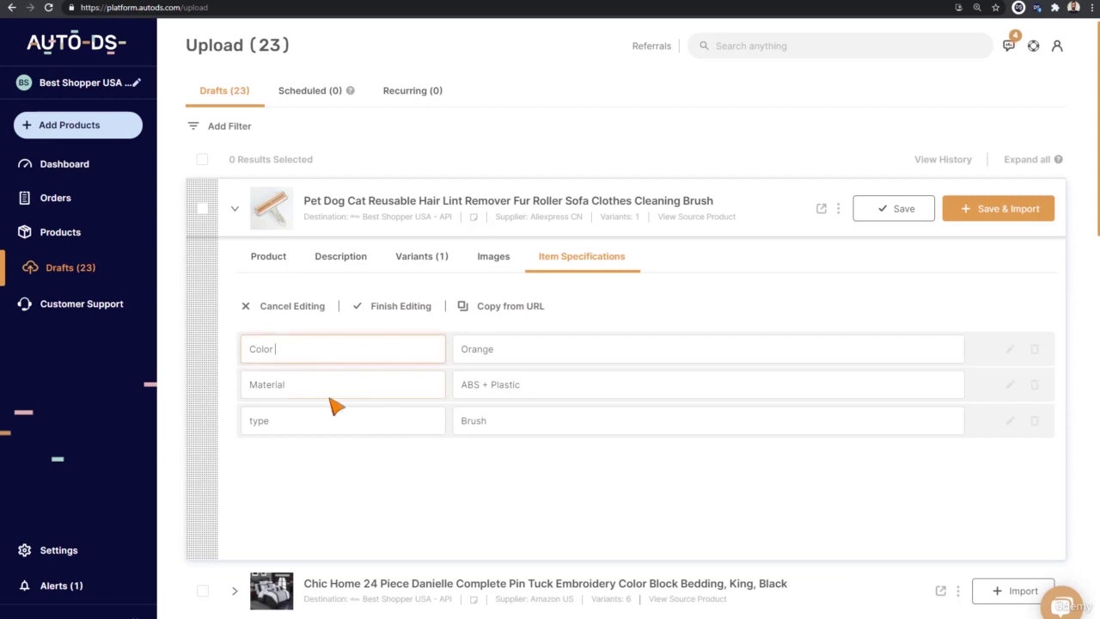
left_click(251, 421)
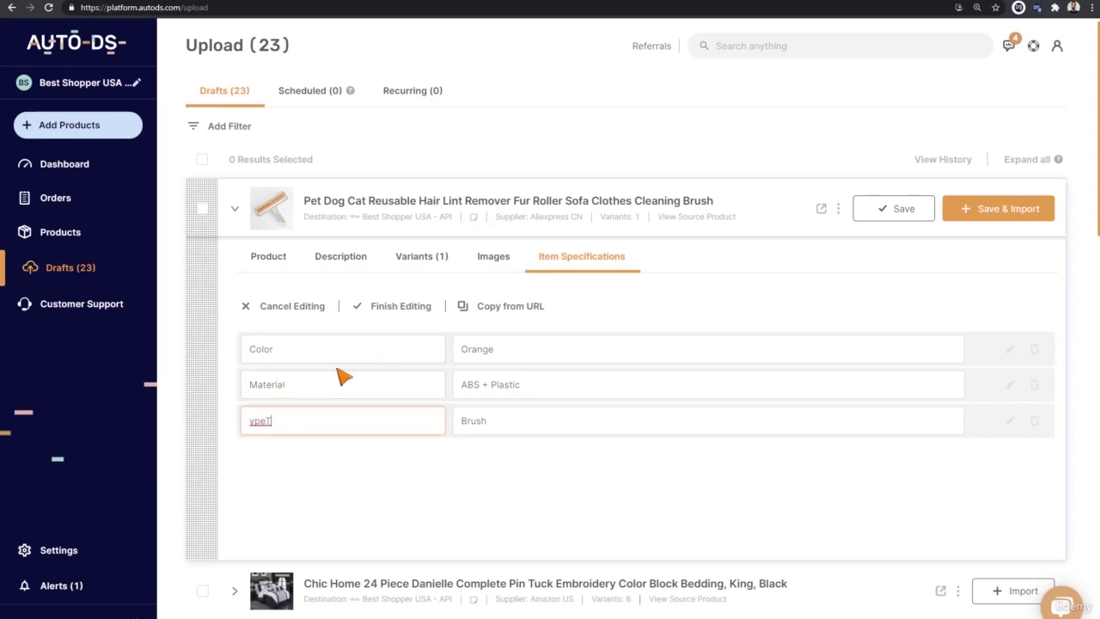
key("Delete")
type("T")
left_click(599, 347)
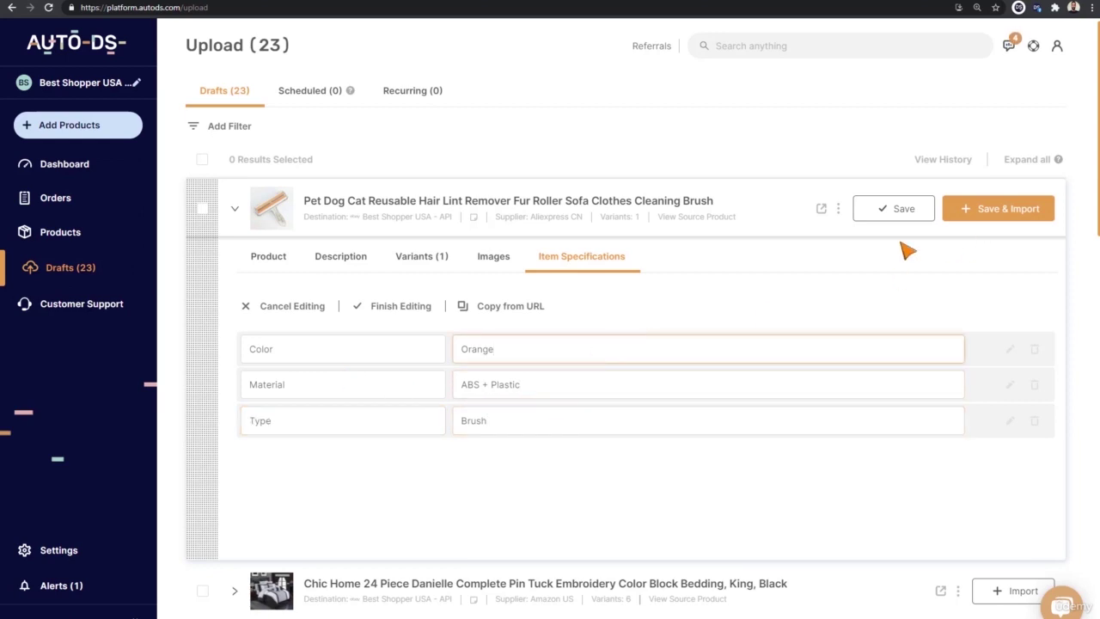
left_click(409, 311)
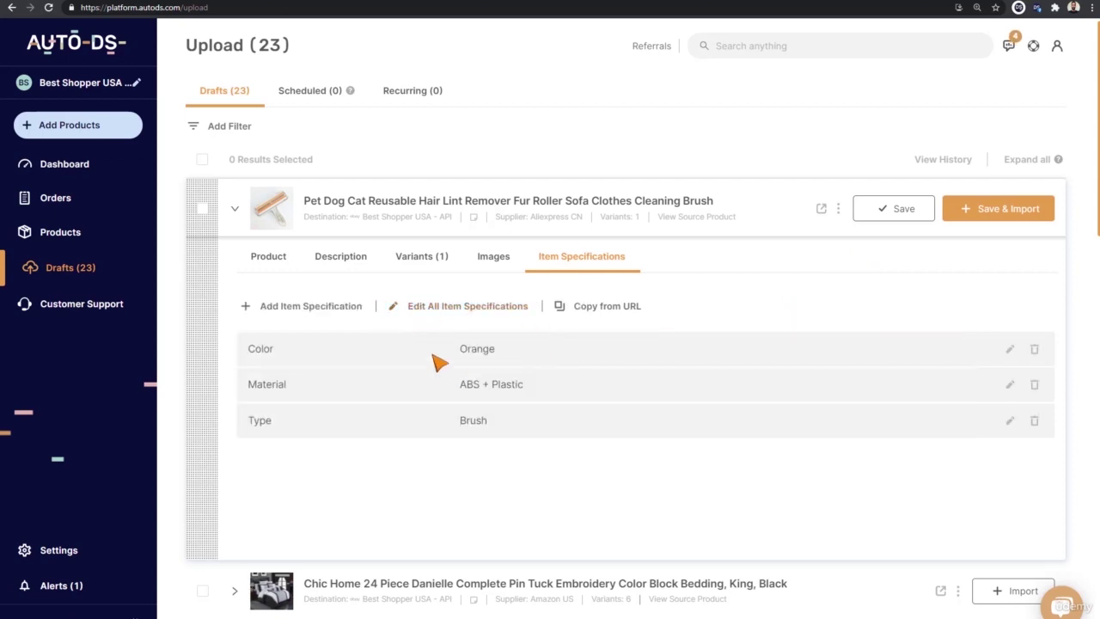